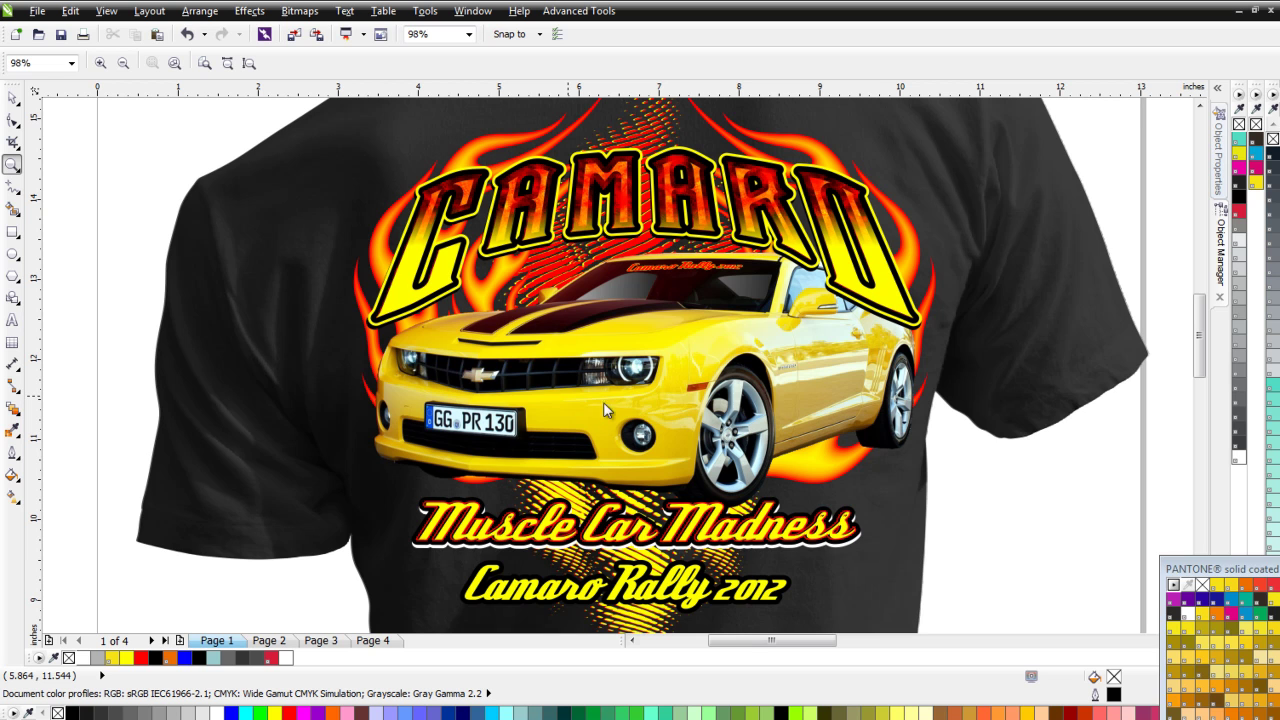
Examine the Camaro shirt artwork on Page 1, including the car bitmap and the windshield lettering, and the car images beside it
click(12, 97)
click(662, 390)
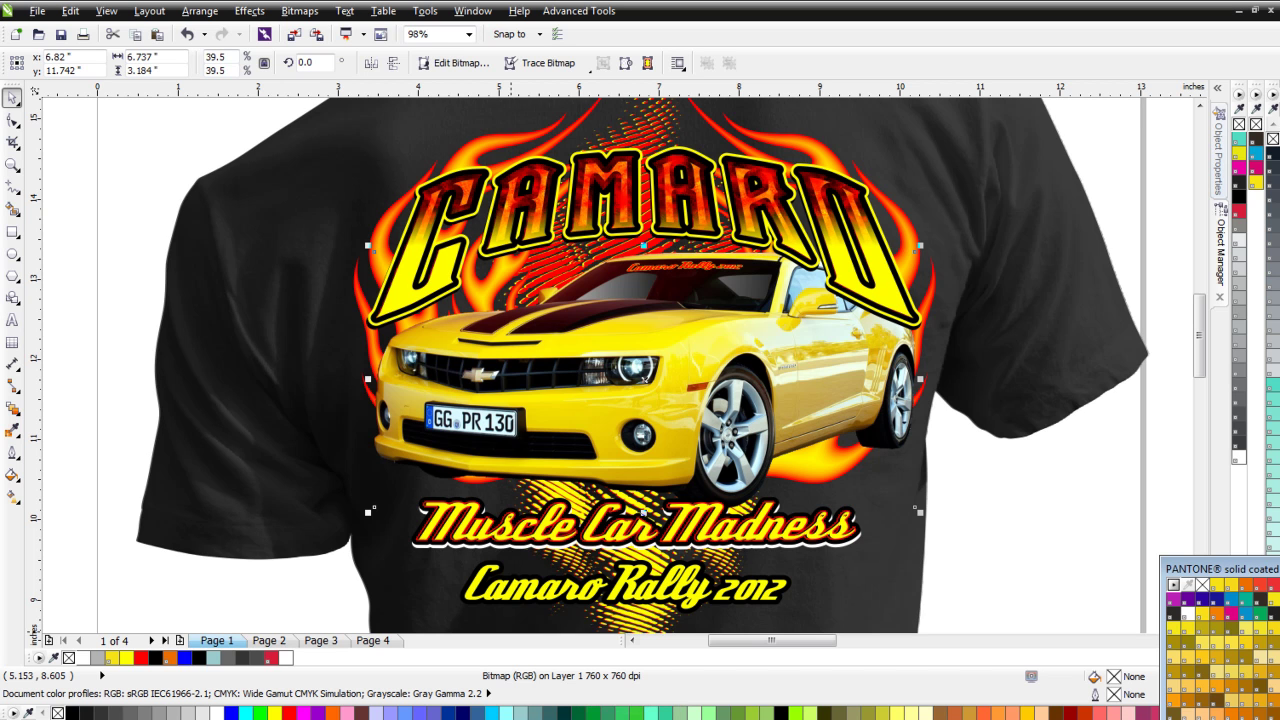
click(662, 412)
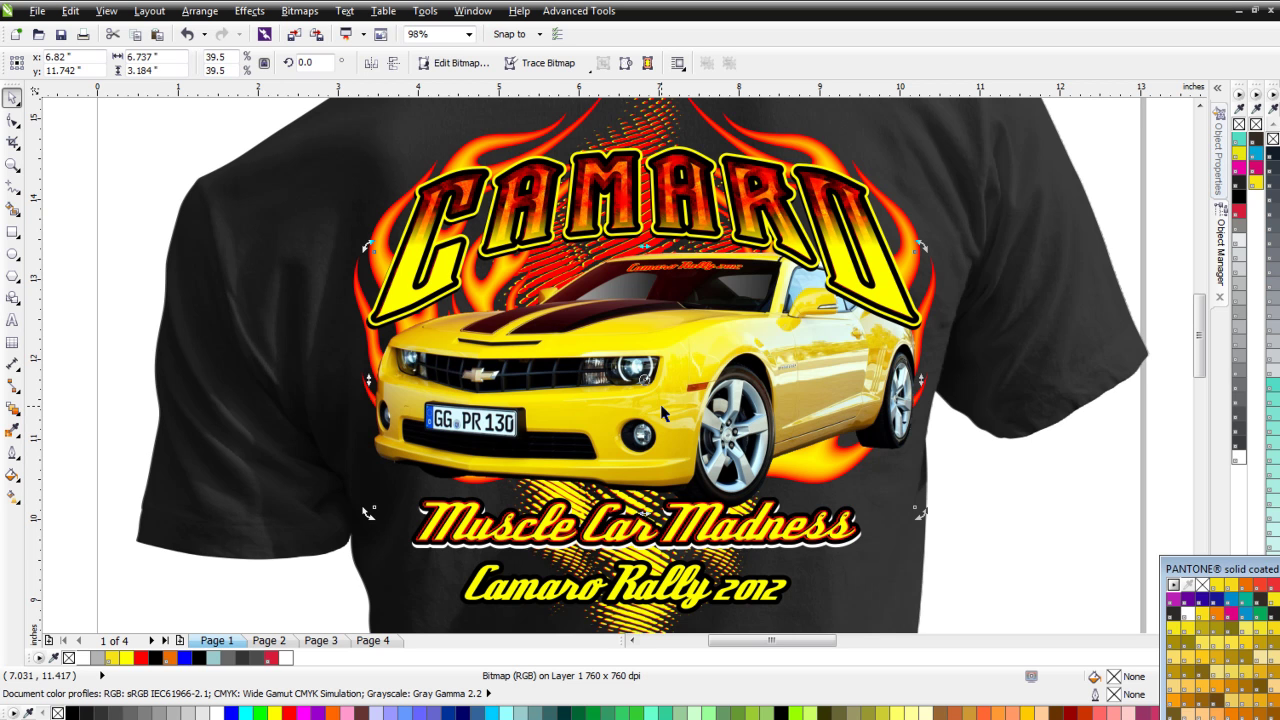
click(695, 268)
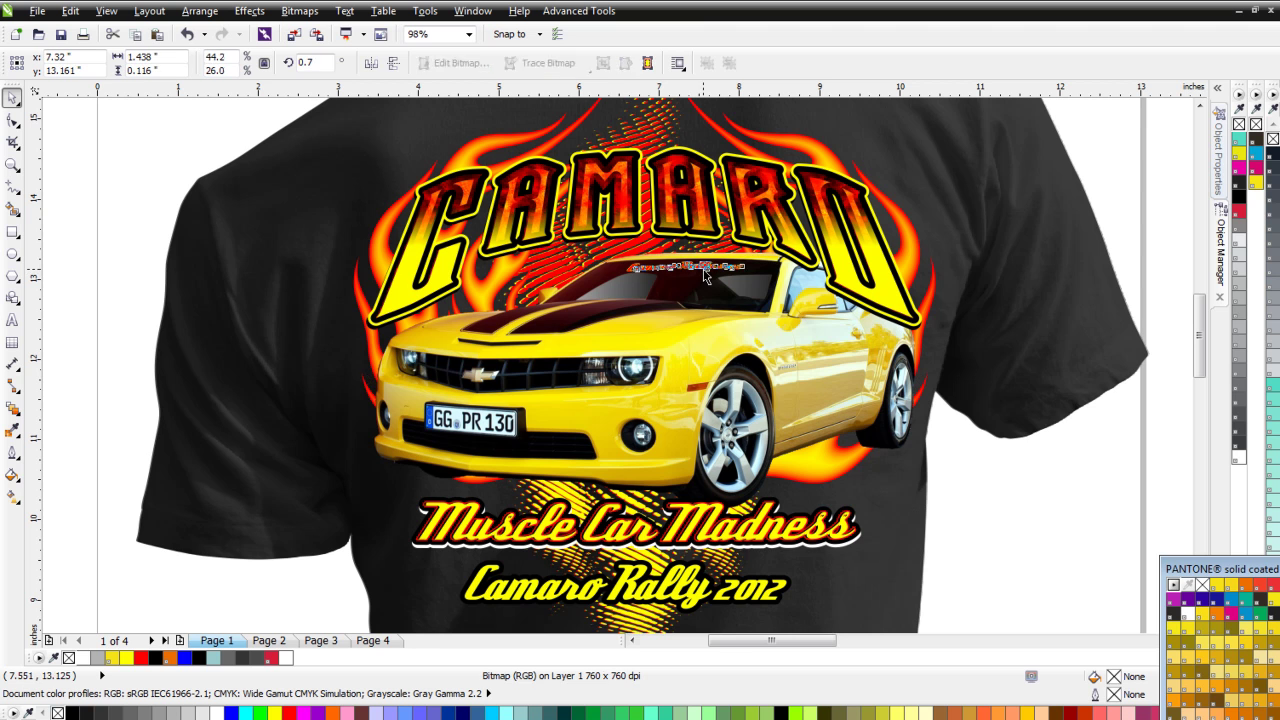
scroll(619, 362, up, 2)
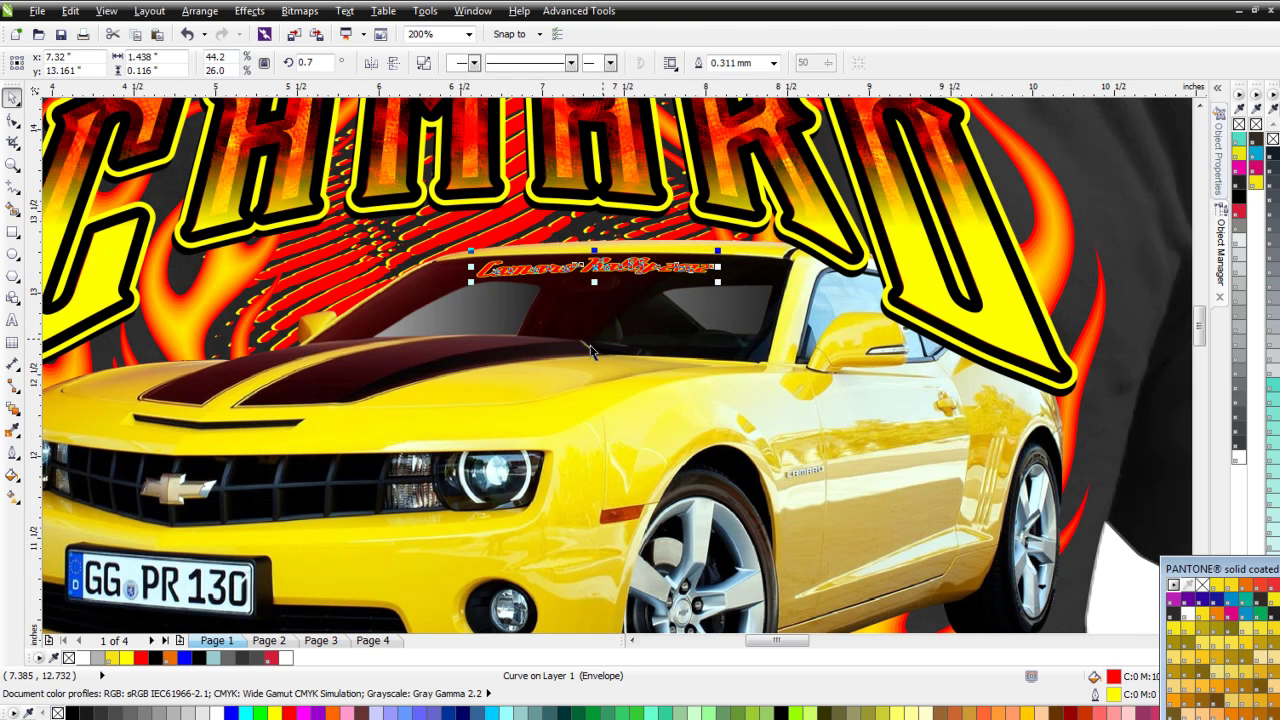
scroll(548, 377, down, 2)
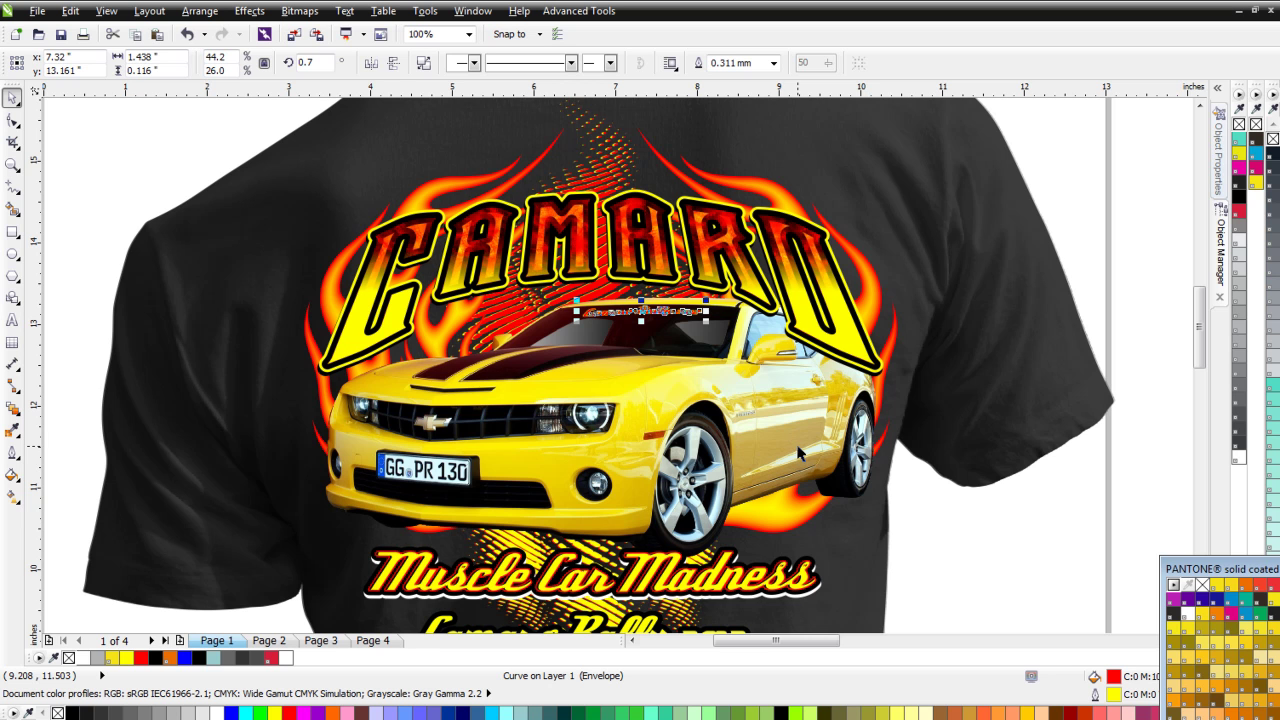
scroll(700, 409, down, 2)
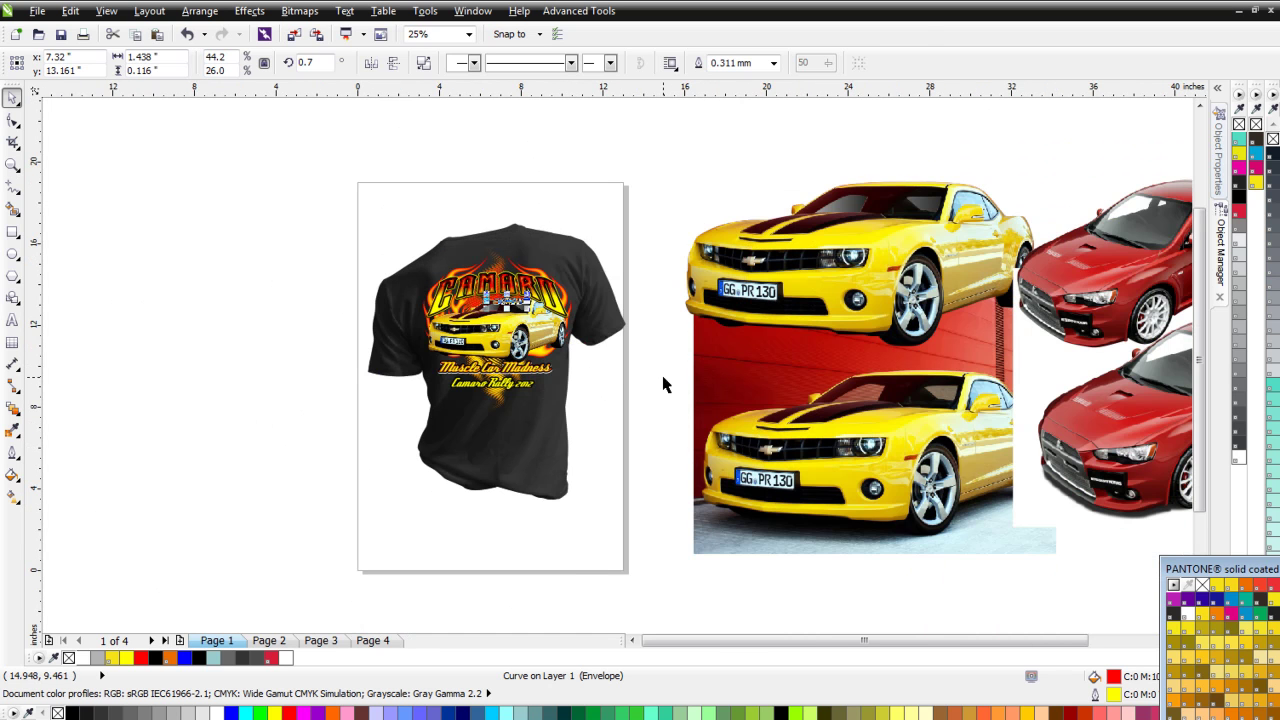
scroll(666, 340, down, 1)
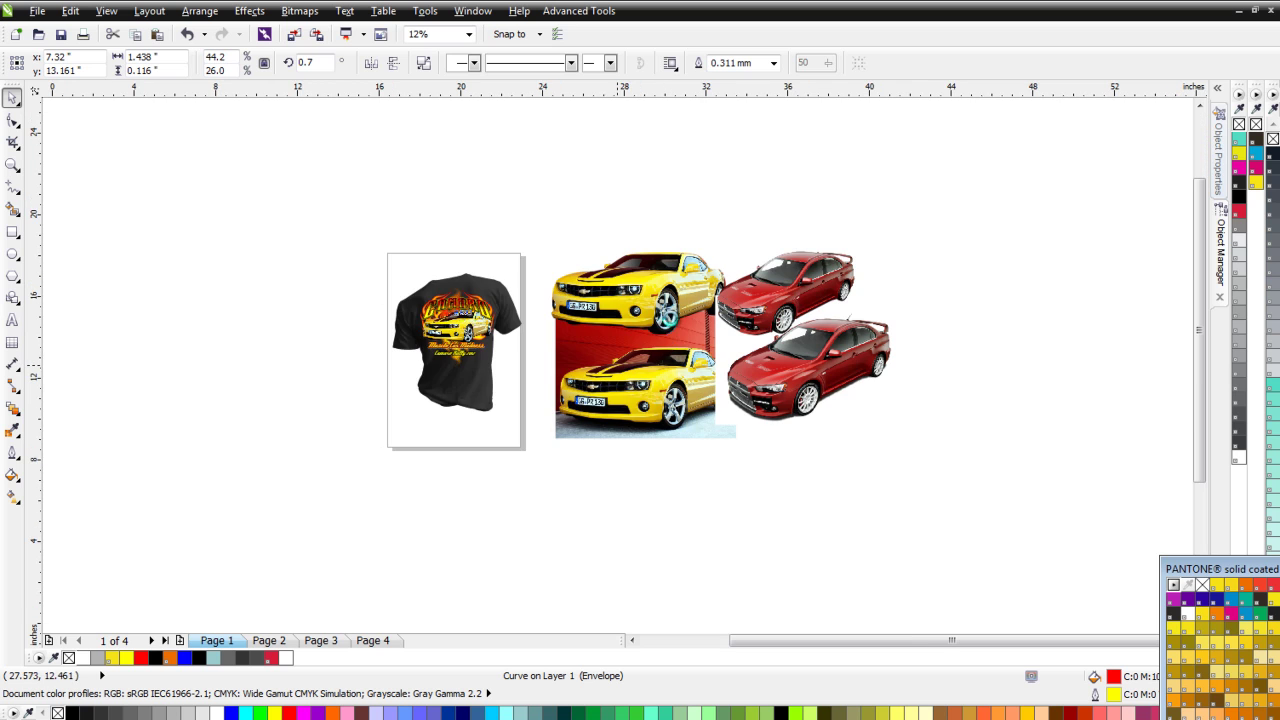
Move the two red car images apart beside the page and place one over the red-background Camaro photo
scroll(721, 270, up, 1)
click(850, 328)
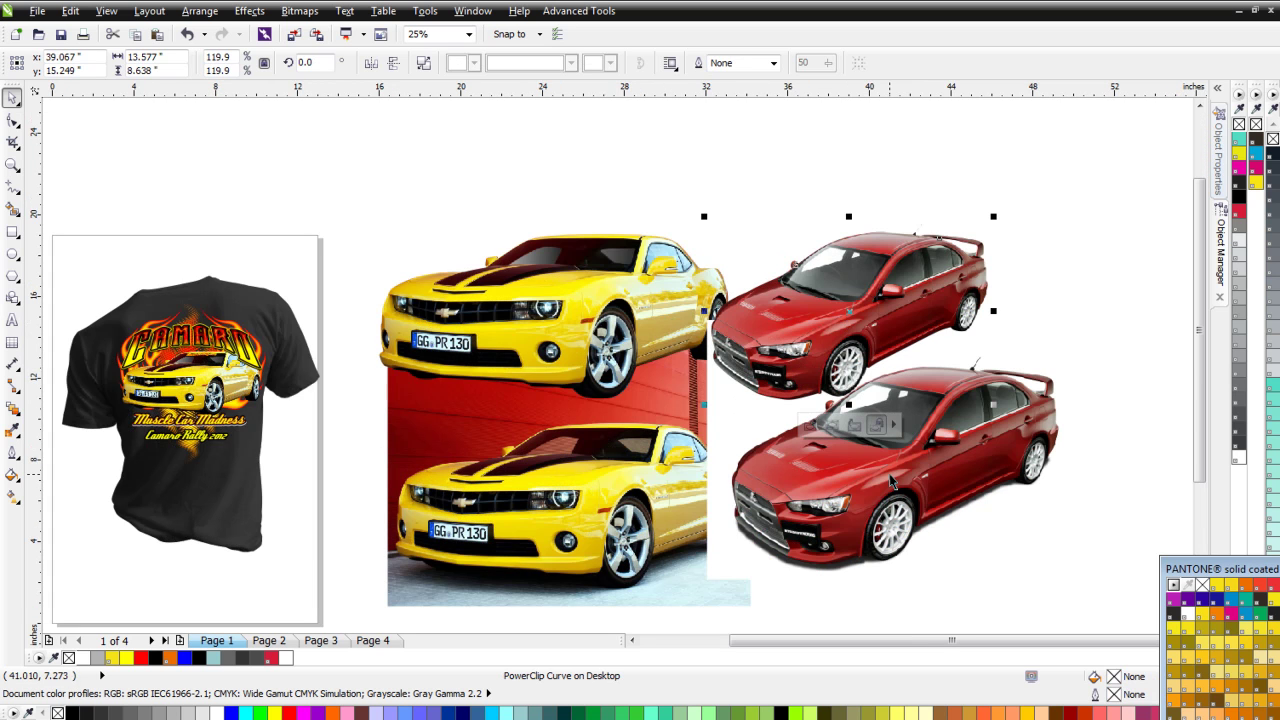
drag(856, 303, 885, 240)
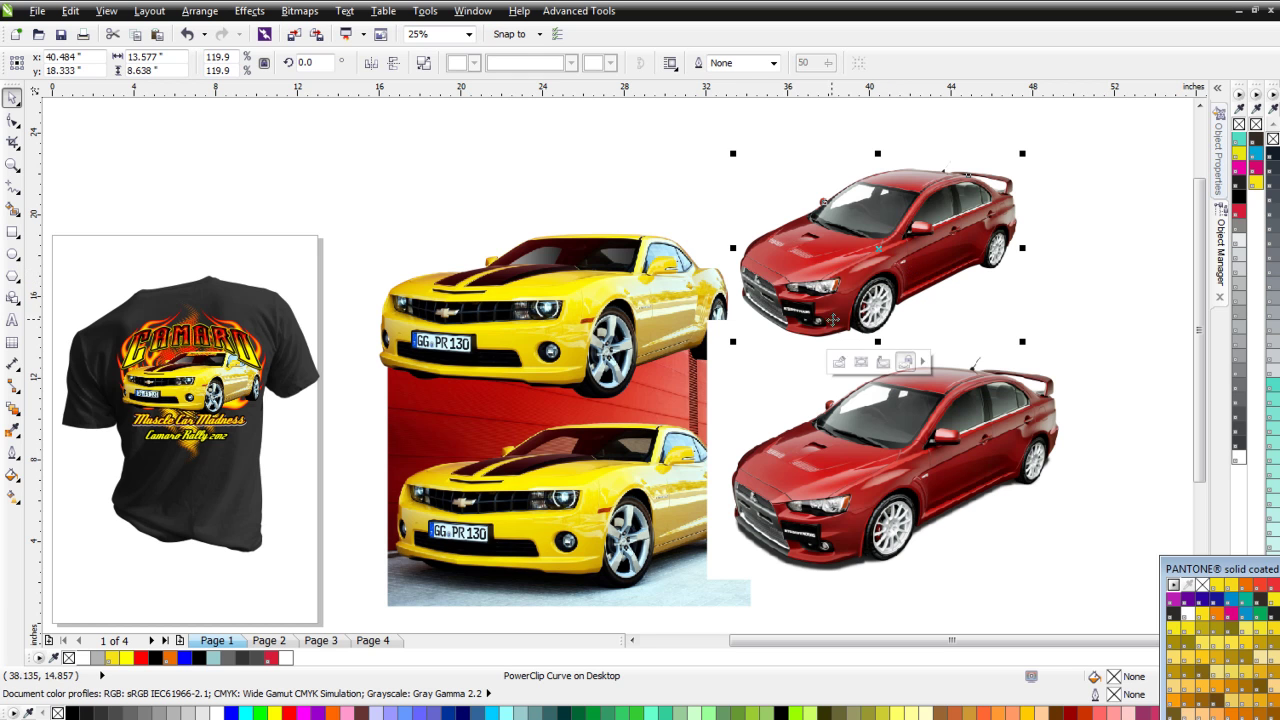
click(895, 447)
drag(895, 447, 1045, 477)
click(892, 262)
drag(892, 262, 742, 460)
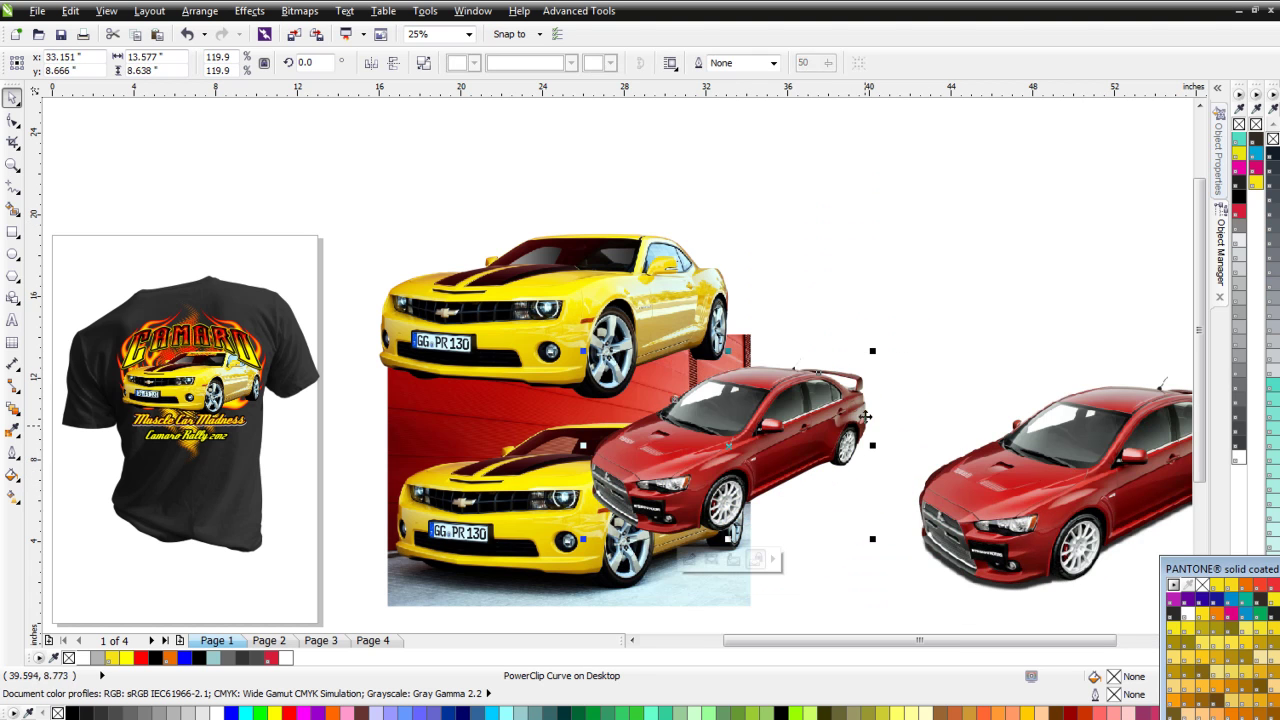
drag(705, 505, 771, 495)
click(628, 398)
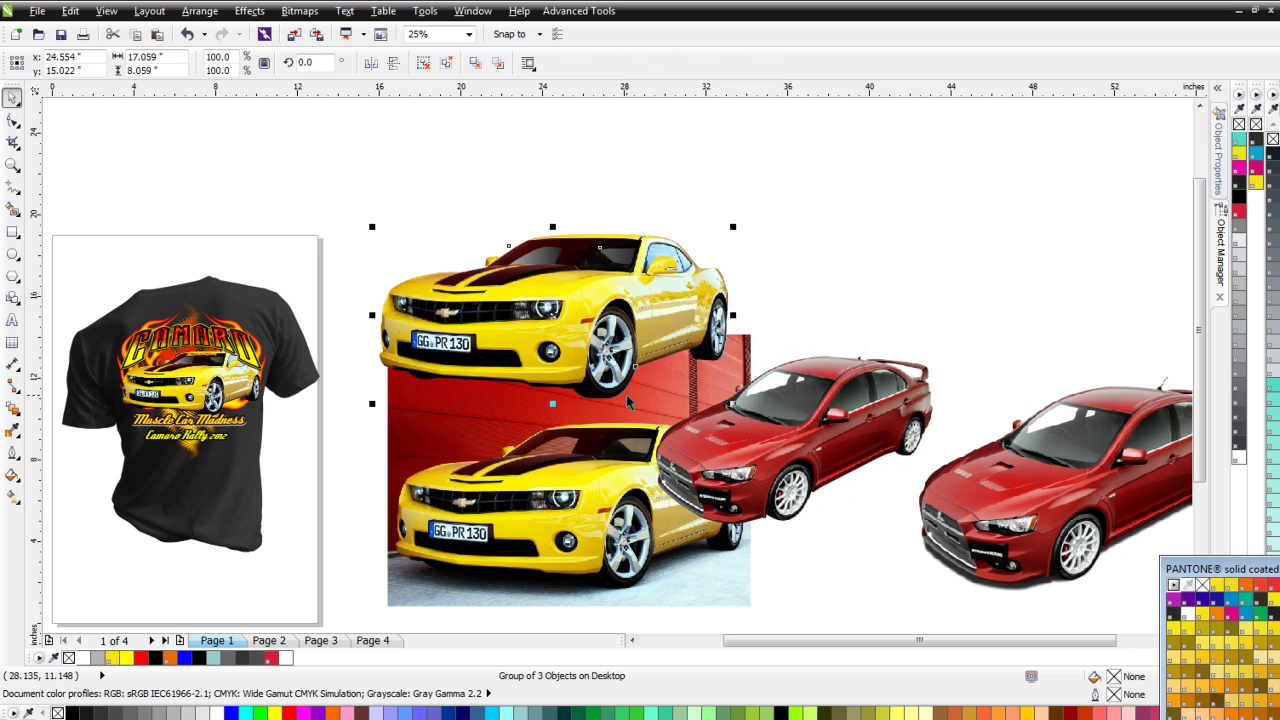
click(756, 433)
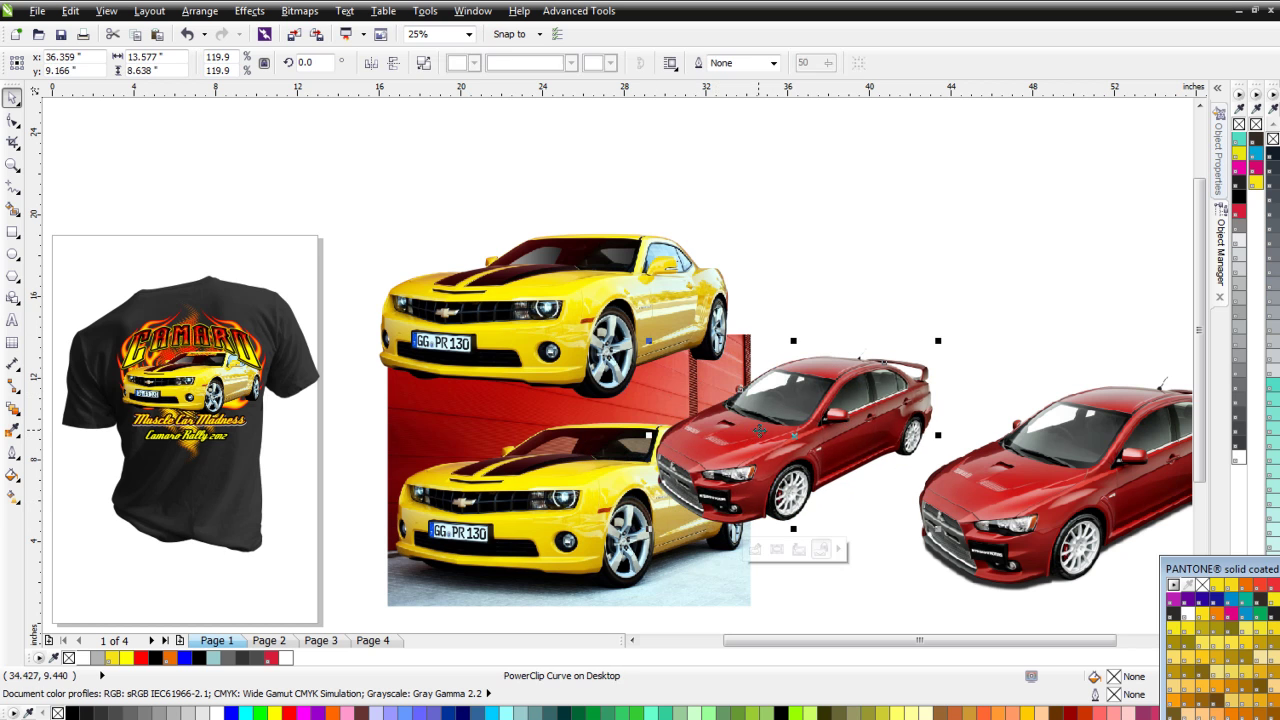
Delete all the yellow and red car images lying beside the page
scroll(477, 307, down, 1)
drag(412, 228, 920, 538)
key(Delete)
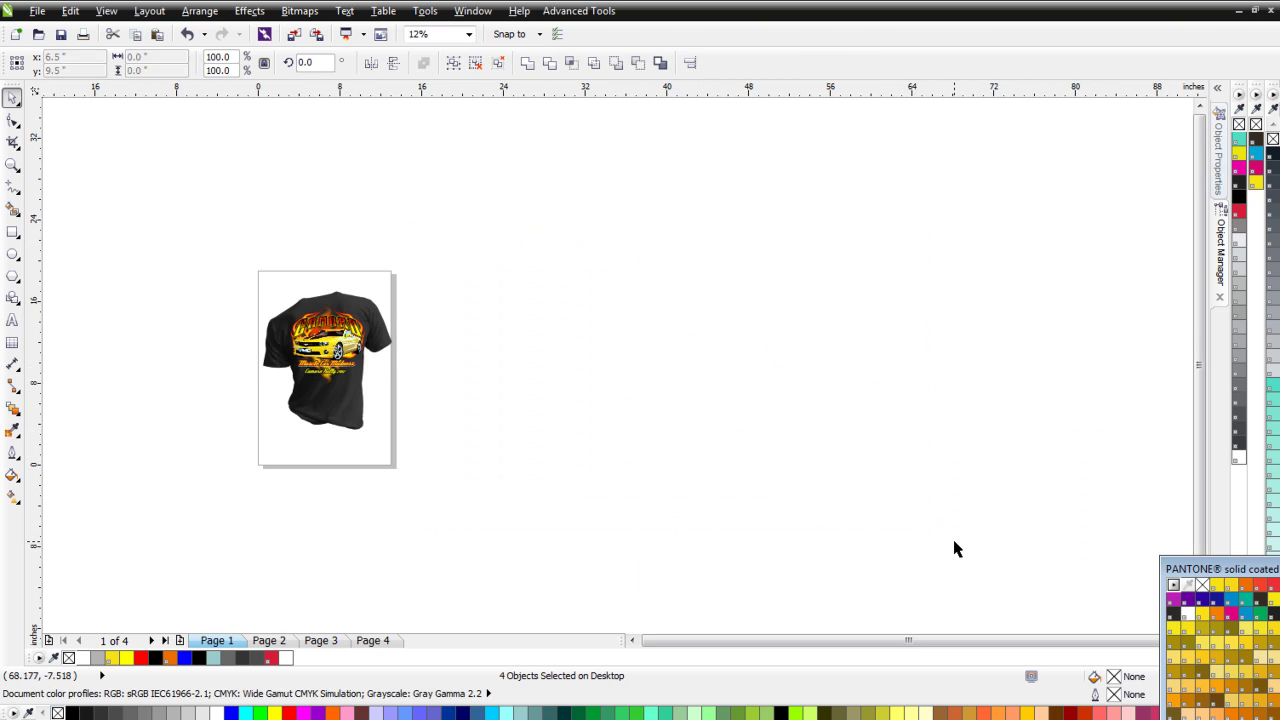
On Page 2, convert the red car PowerClip to a 300 dpi RGB Color (24-bit) bitmap with a transparent background
click(268, 640)
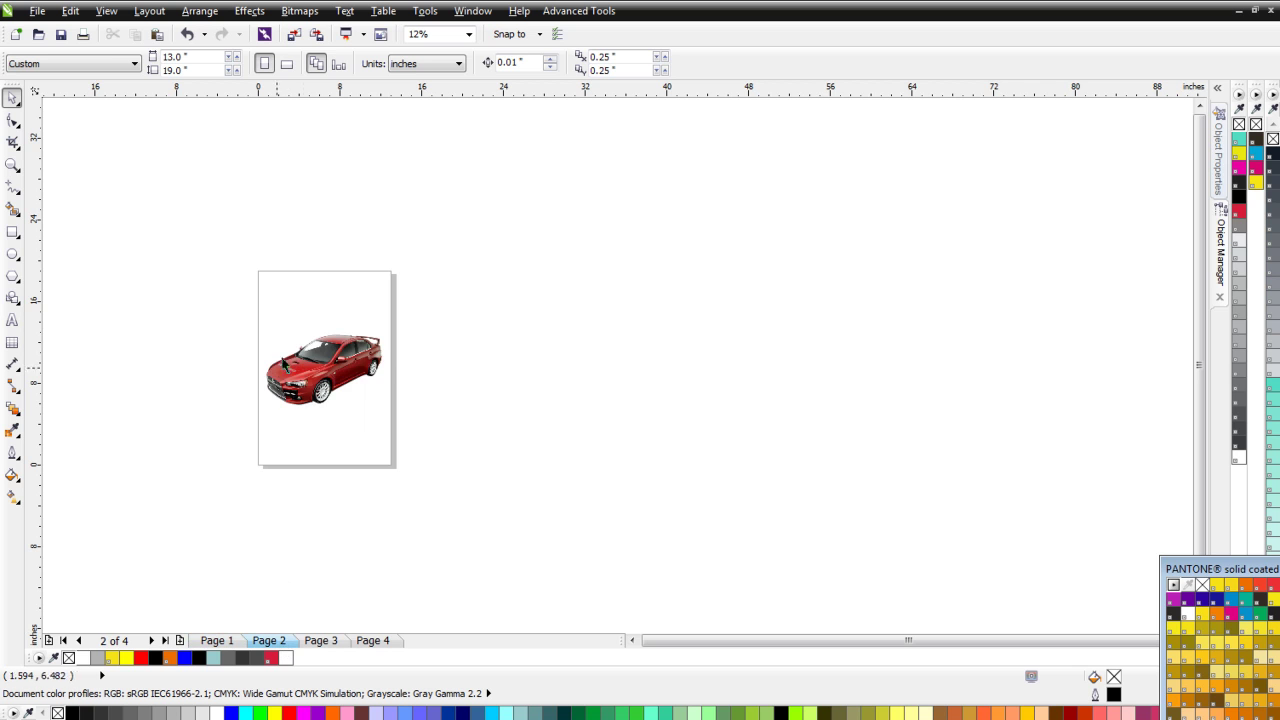
click(320, 372)
scroll(320, 372, up, 2)
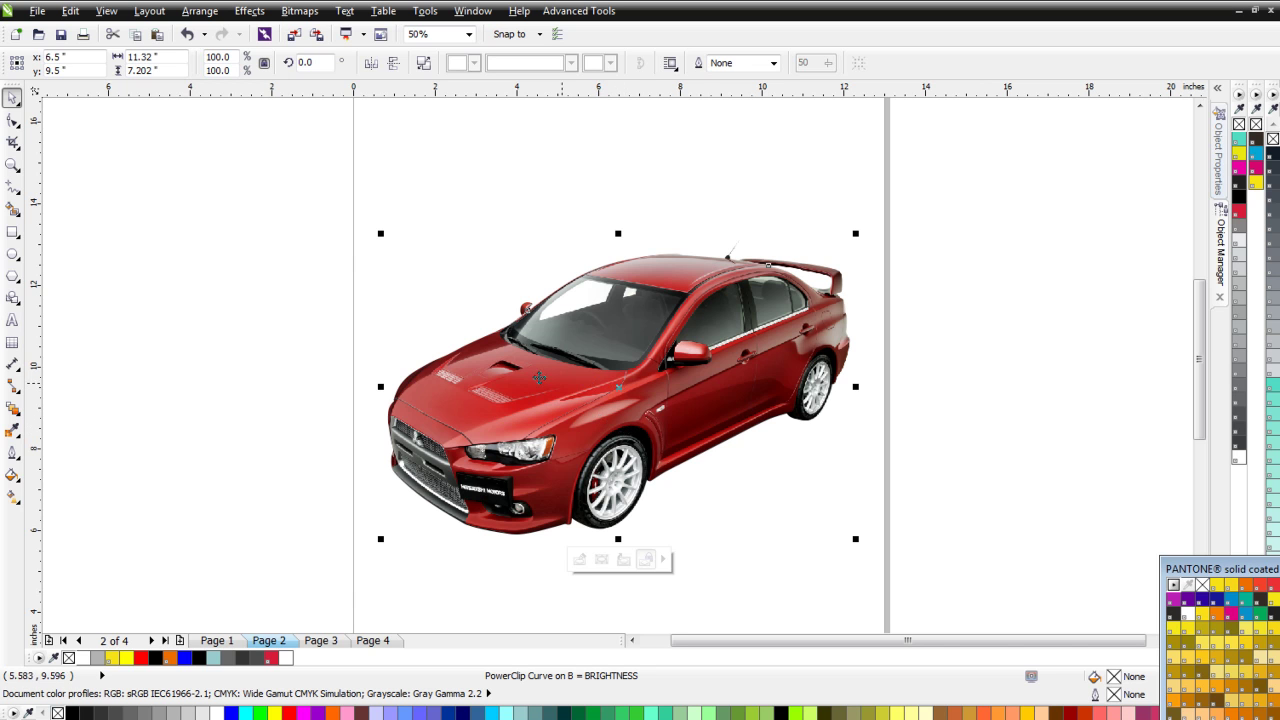
click(298, 11)
click(325, 36)
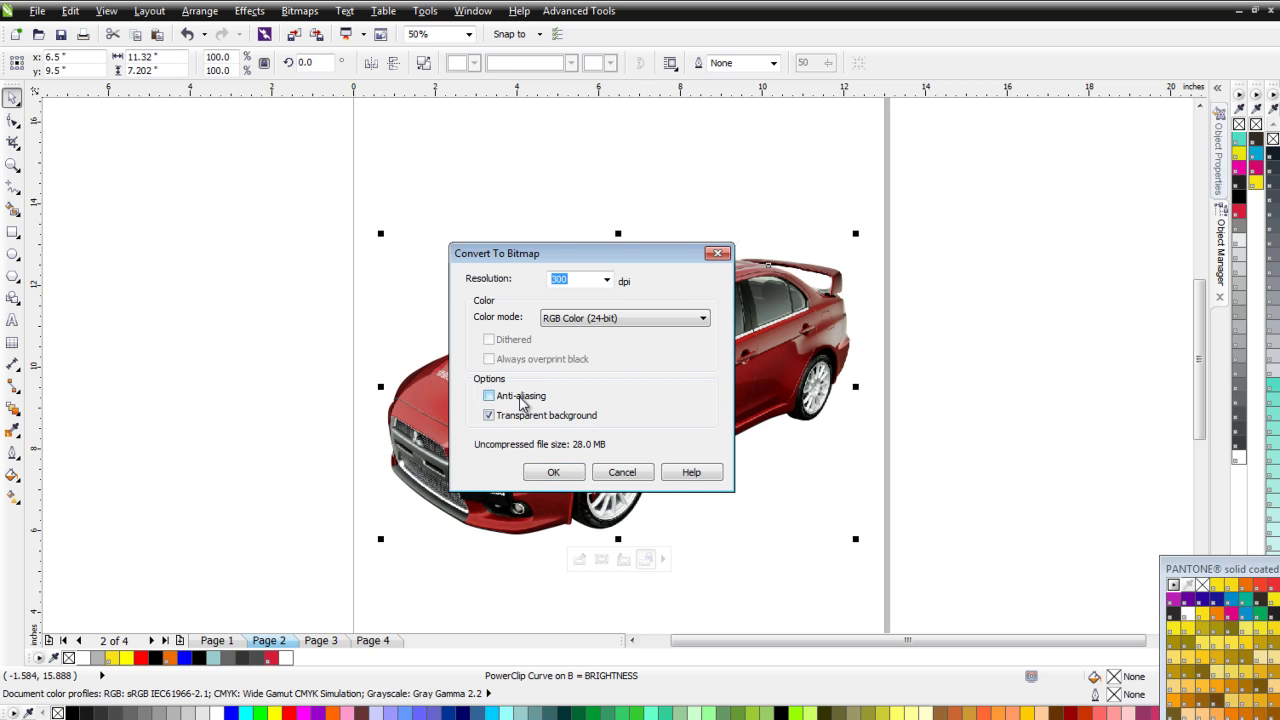
click(553, 473)
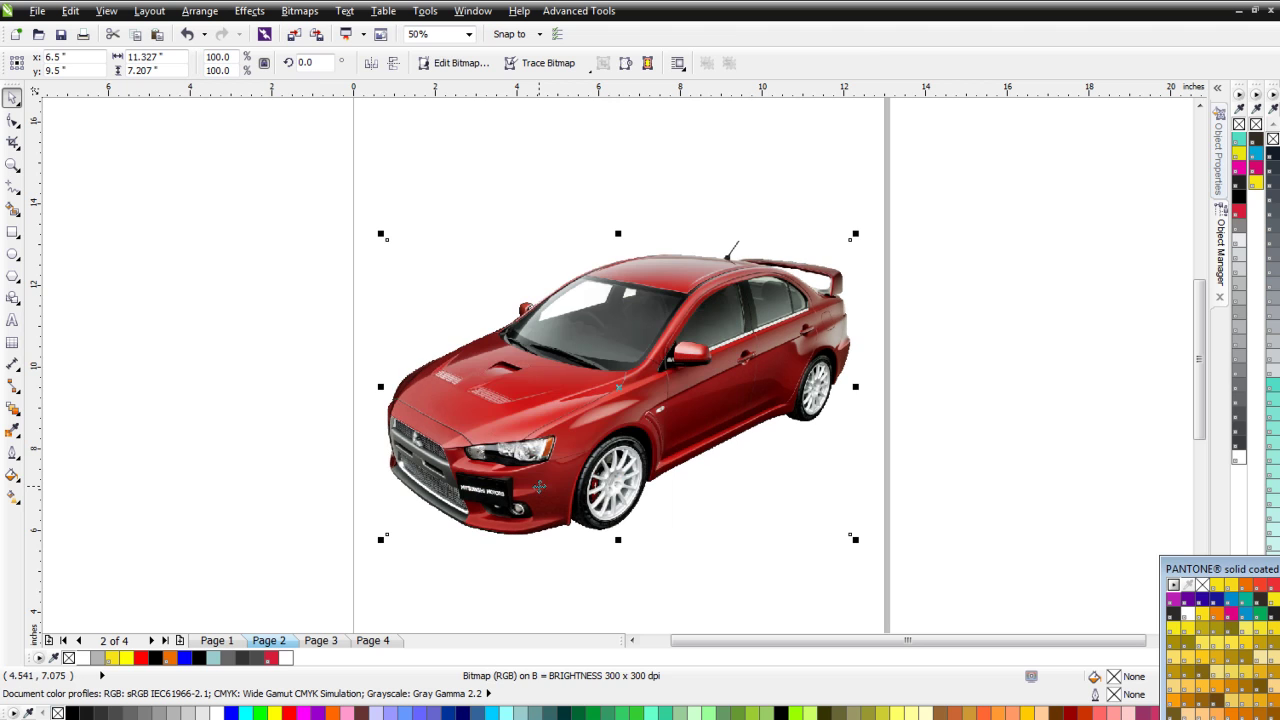
click(300, 12)
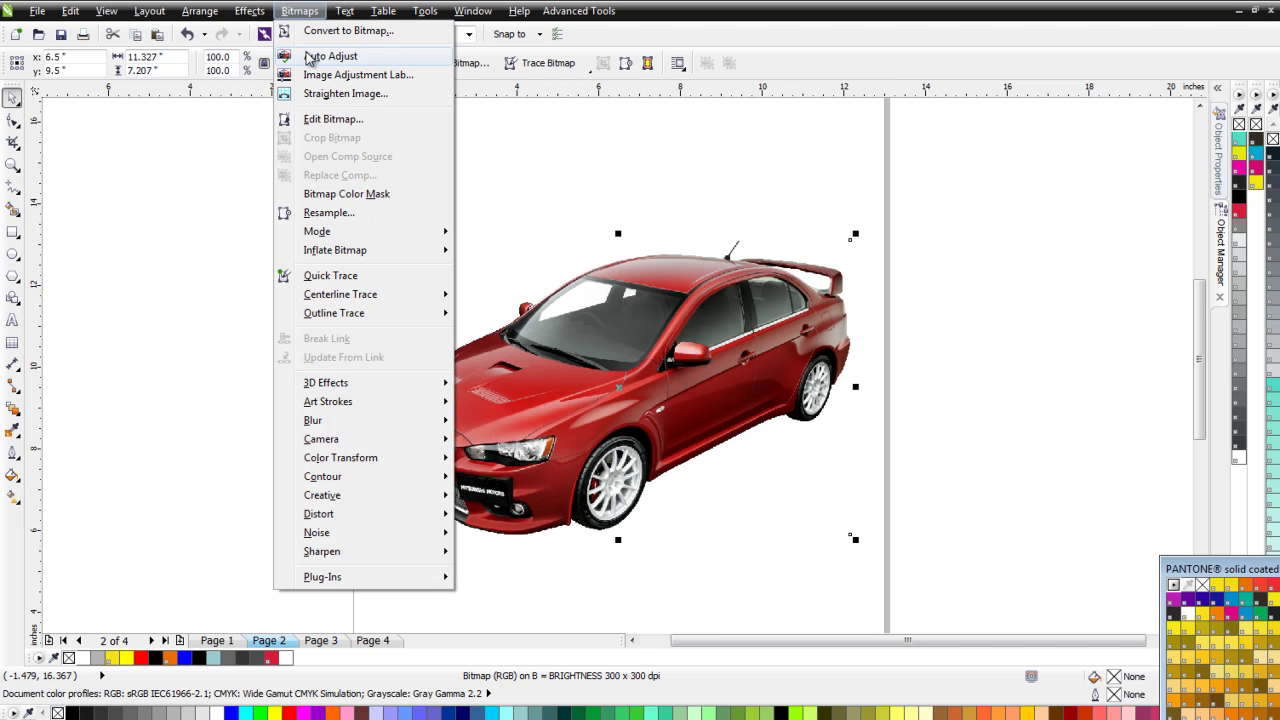
click(308, 58)
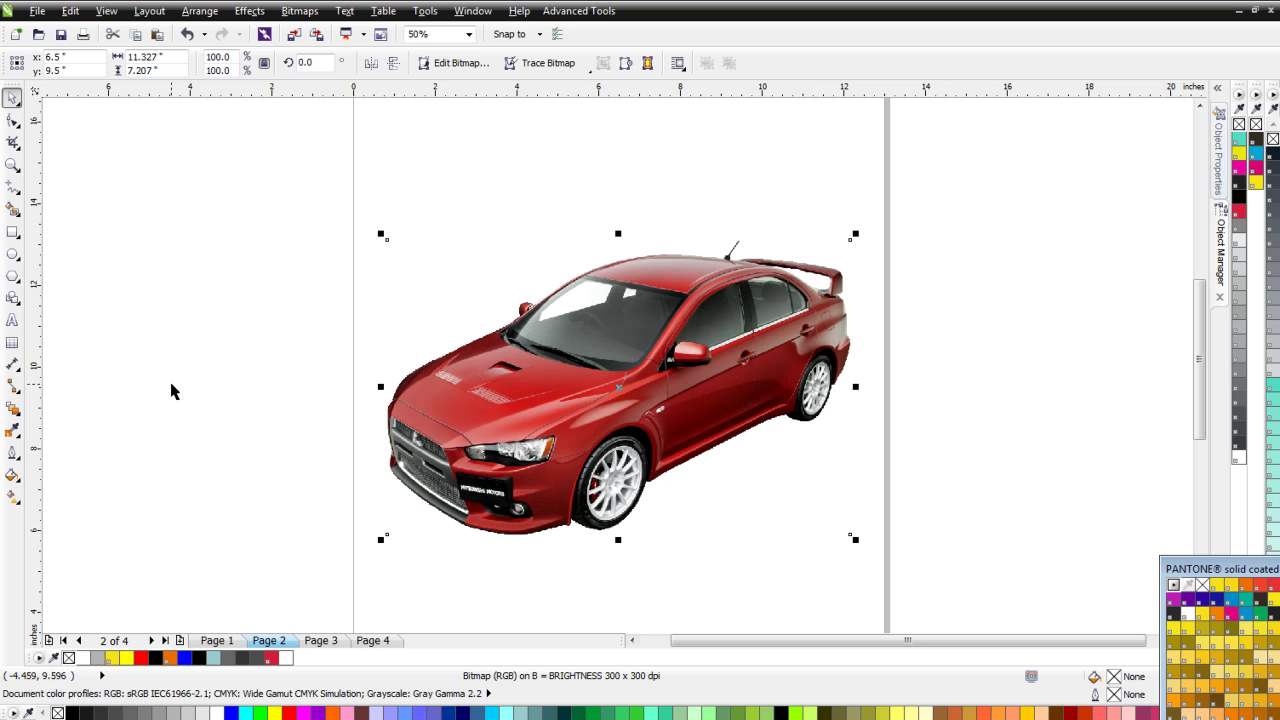
Run HSB Extract on the red car bitmap in Simple Seps Raster 1, then minimize the plugin window
click(603, 14)
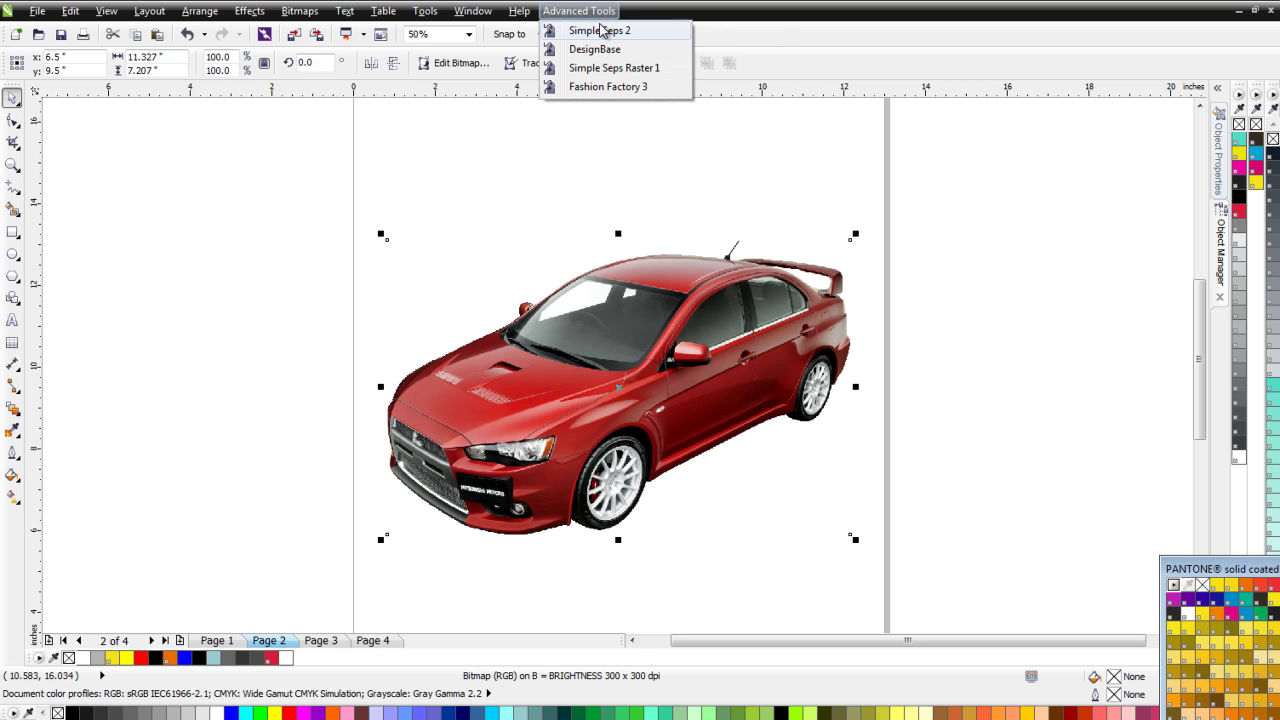
click(600, 77)
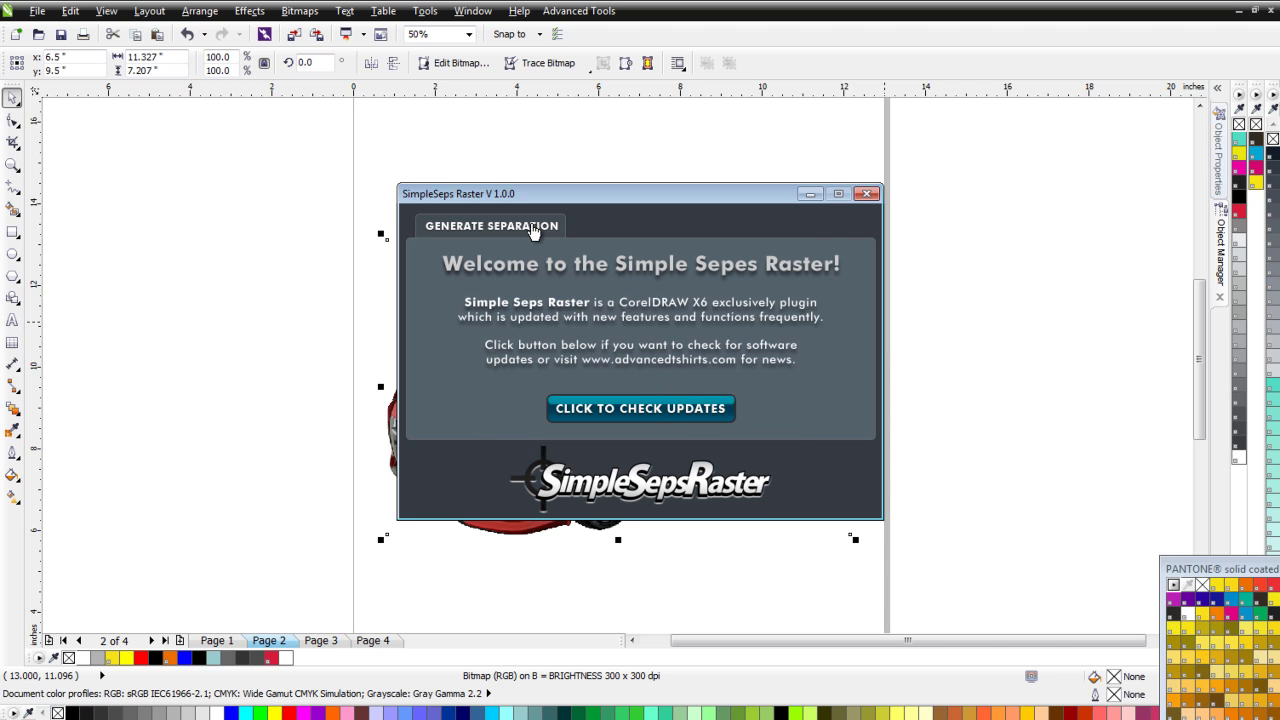
click(538, 230)
drag(695, 205, 998, 132)
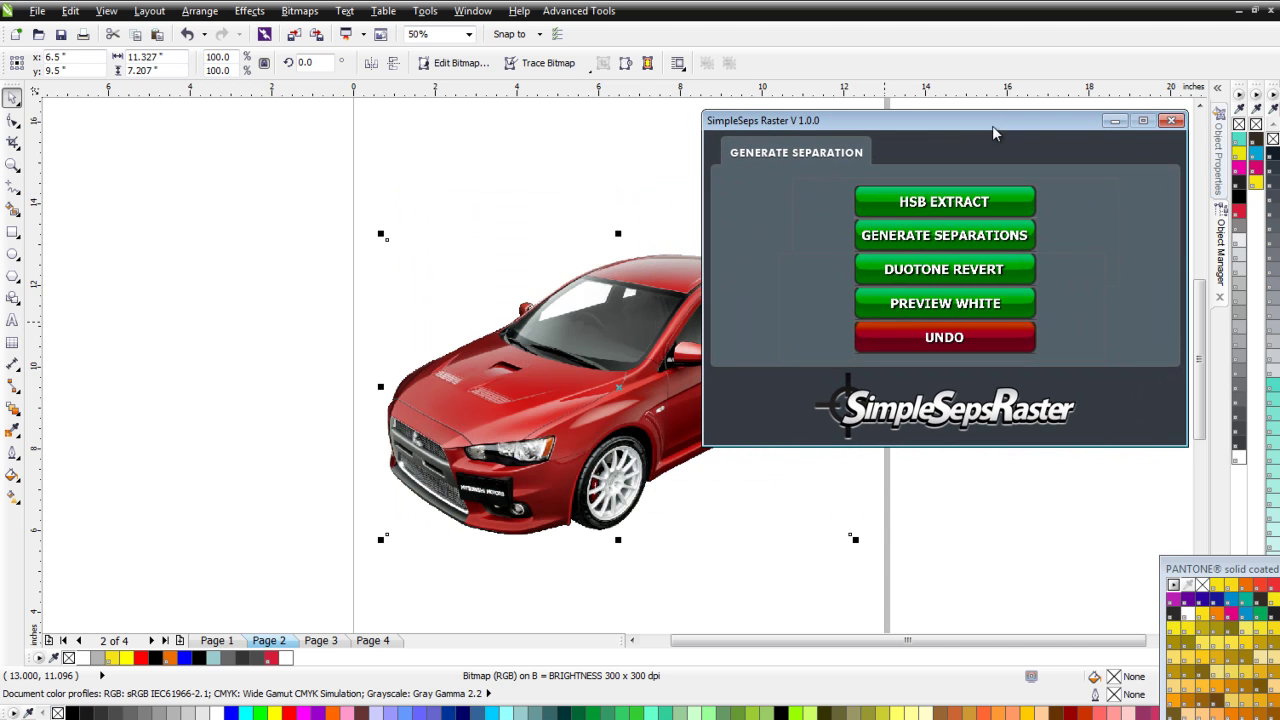
click(950, 205)
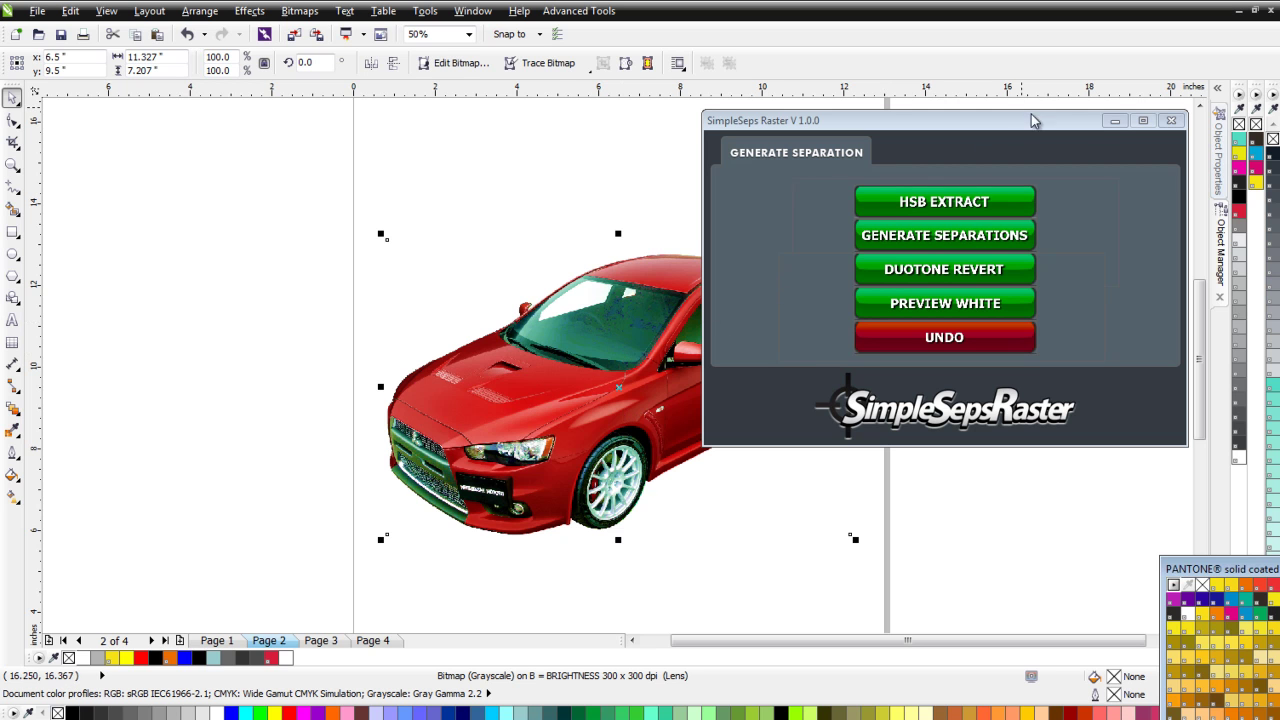
click(1116, 123)
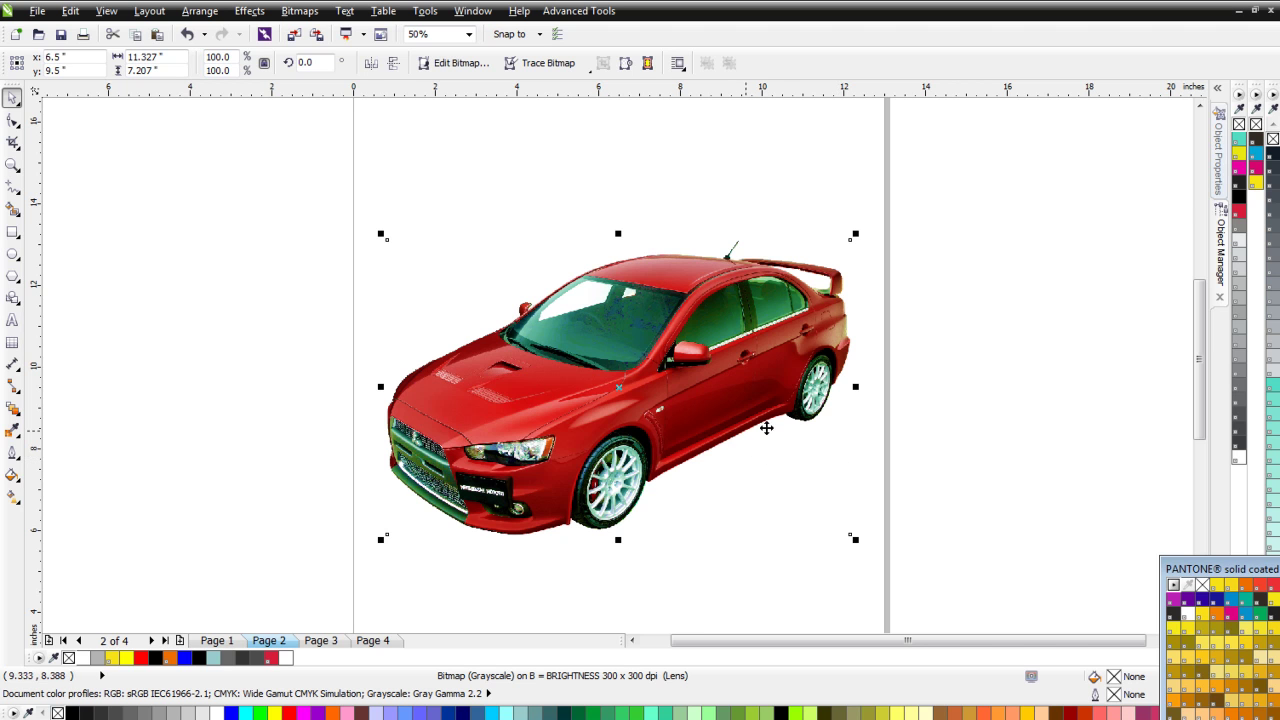
Hide Page 2's B = BRIGHTNESS layer and the S = SATURATION layer directly below it
click(1220, 235)
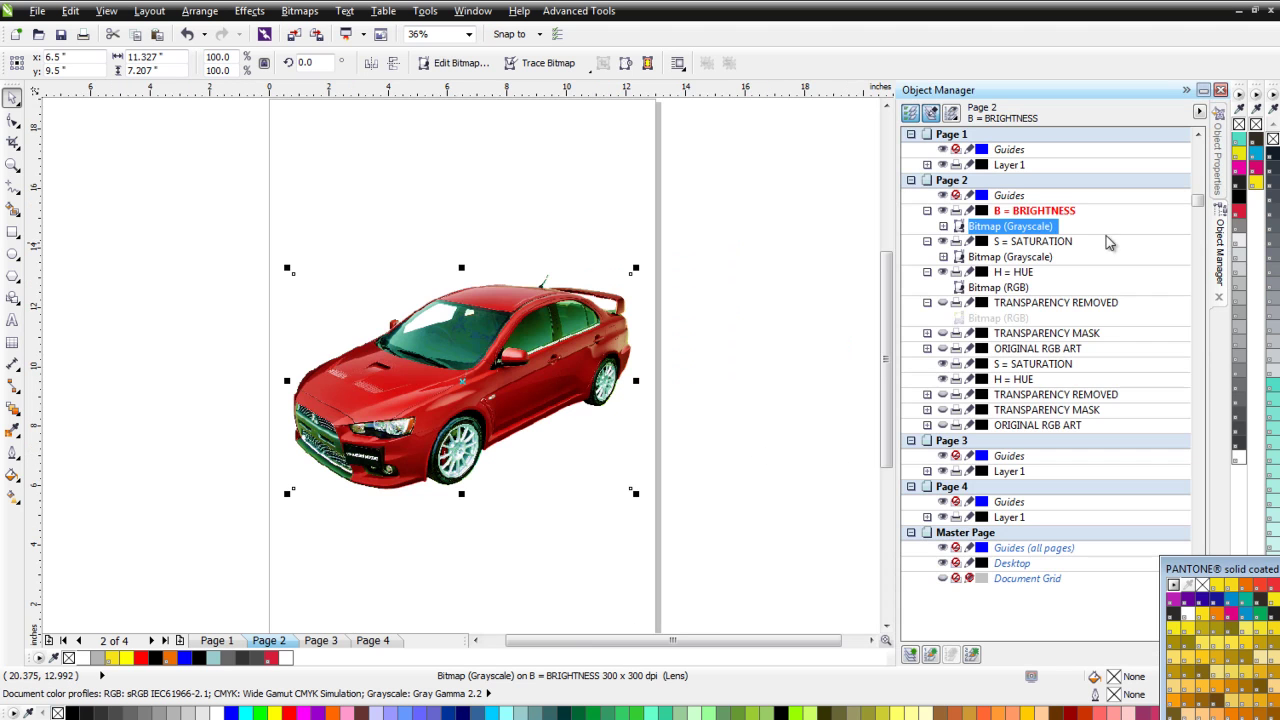
click(943, 211)
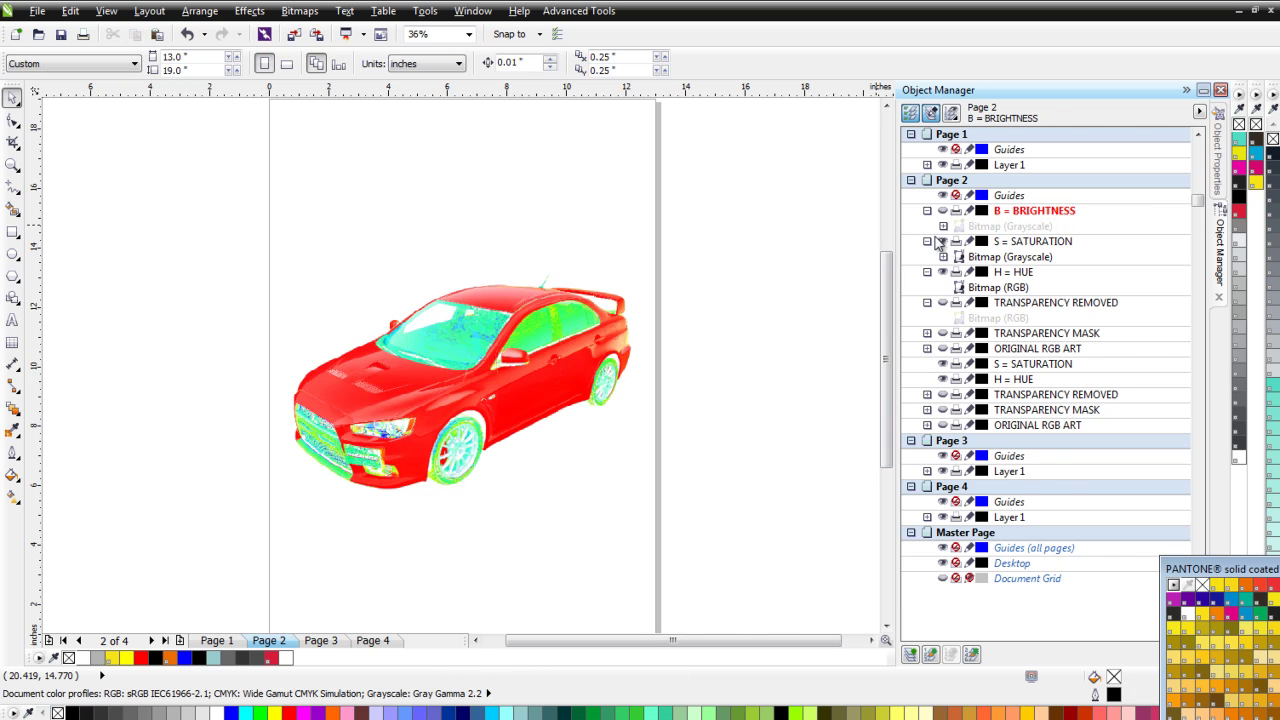
click(942, 241)
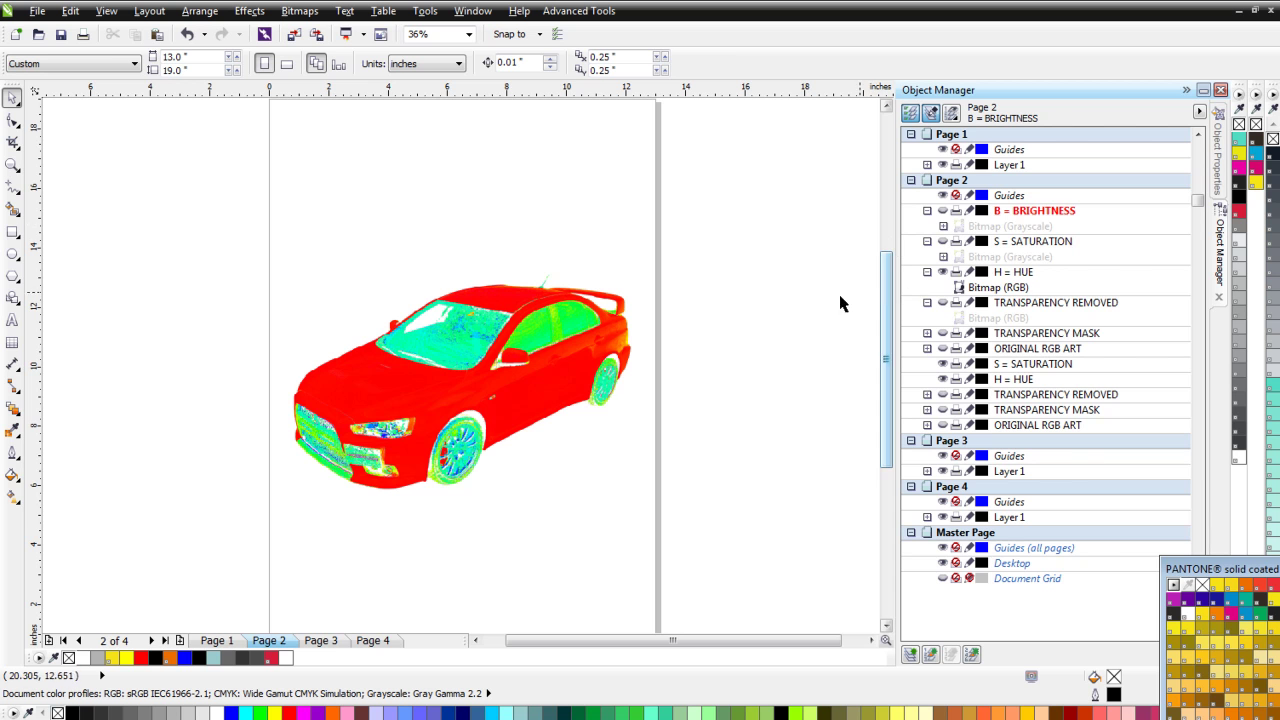
On the H = HUE bitmap, set the Lightness of the Cyan and Yellow channels to 100 with Hue/Saturation/Lightness
click(549, 400)
key(shift+F2)
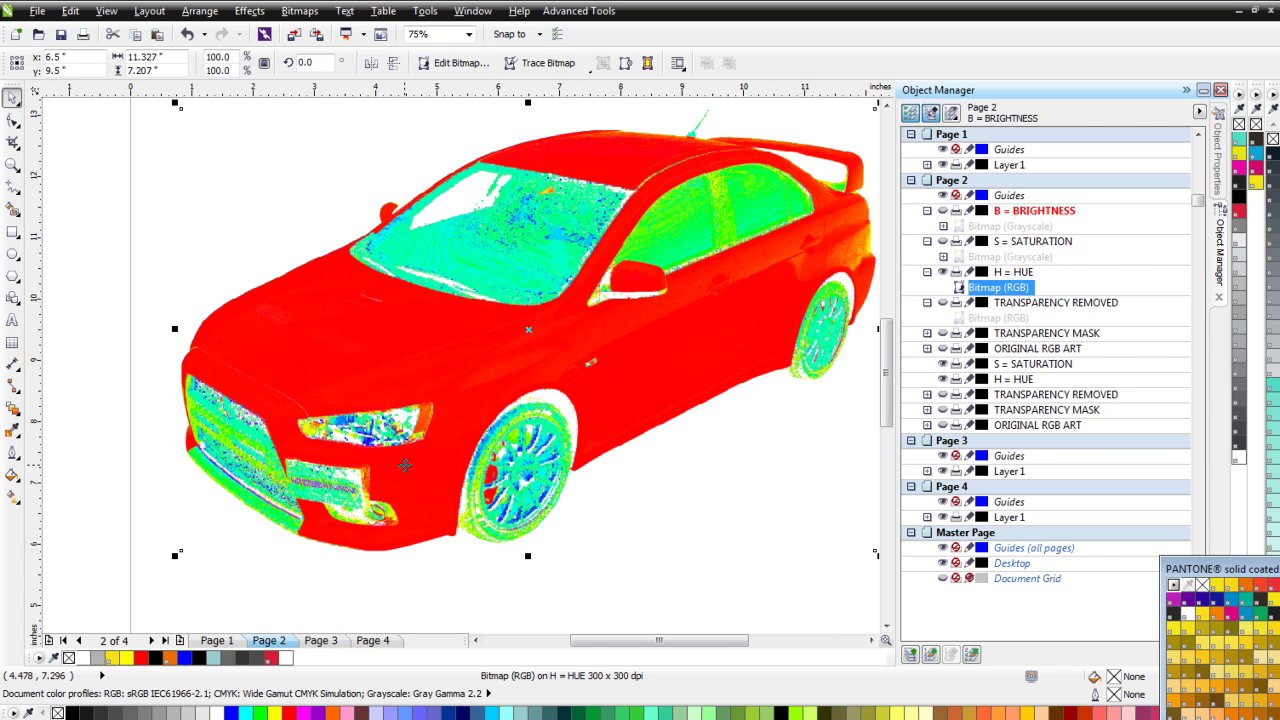
scroll(404, 465, up, 1)
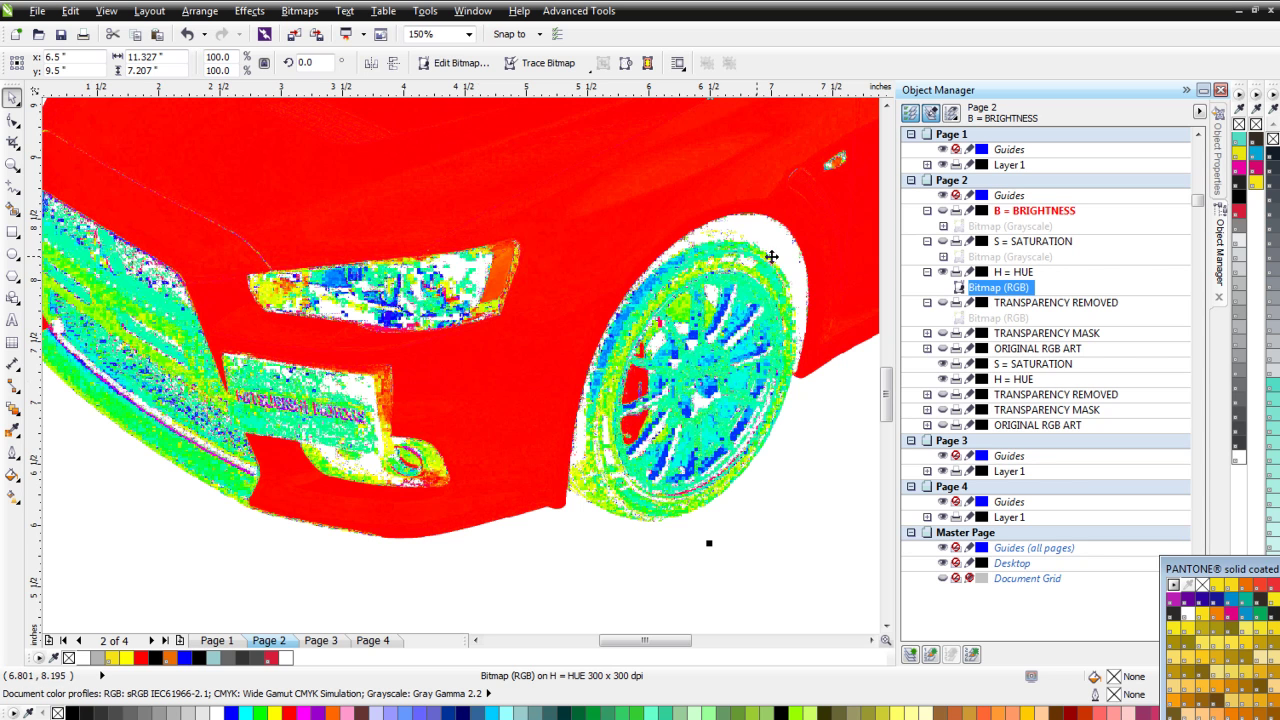
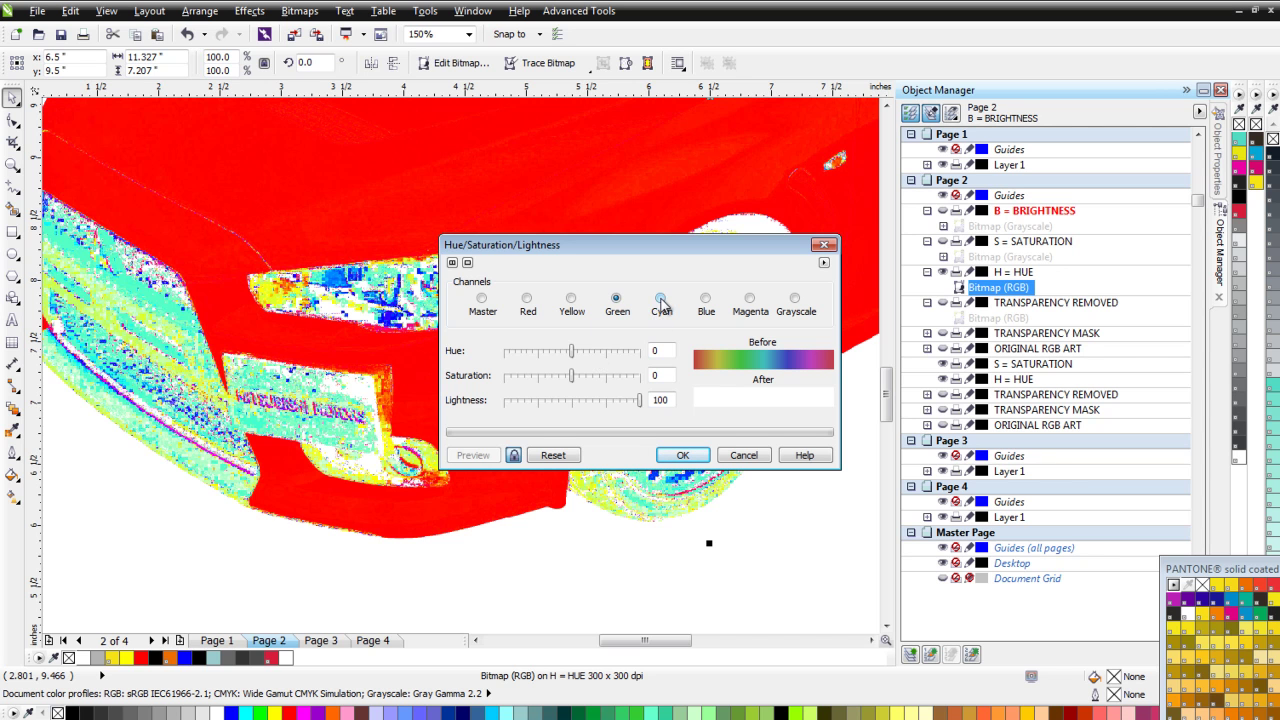
click(661, 303)
click(572, 404)
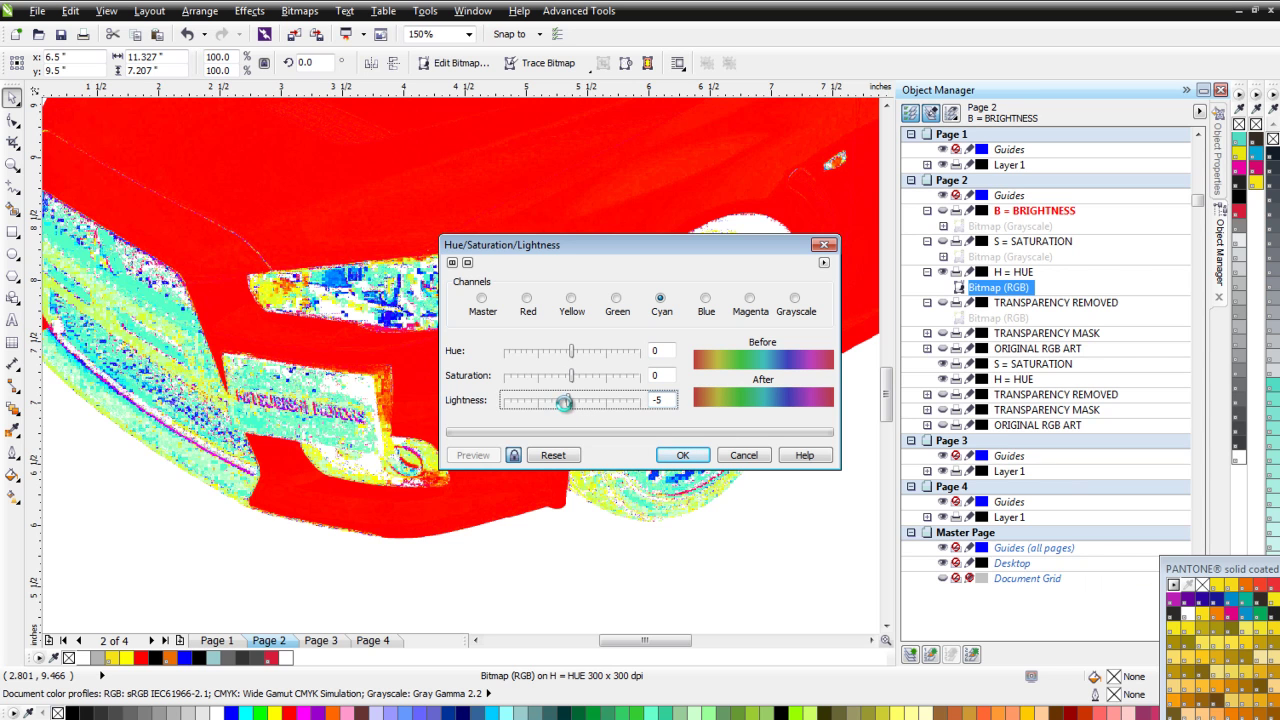
drag(567, 401, 680, 418)
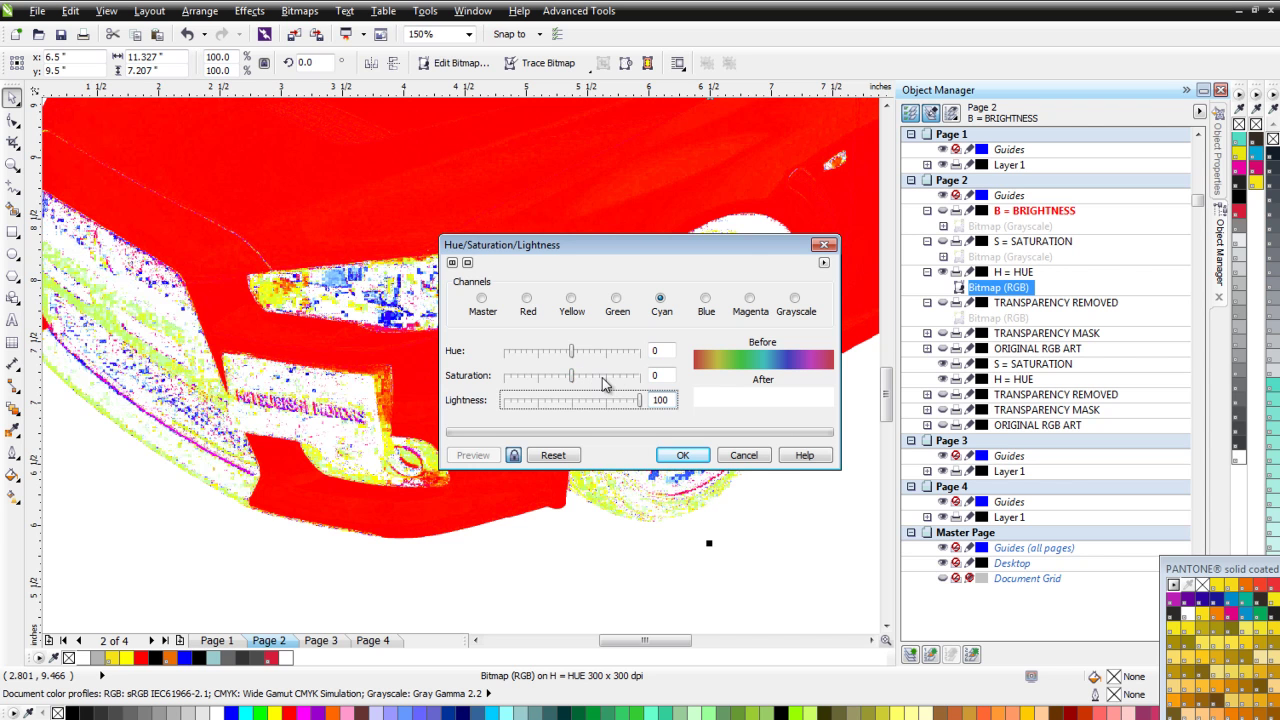
click(572, 302)
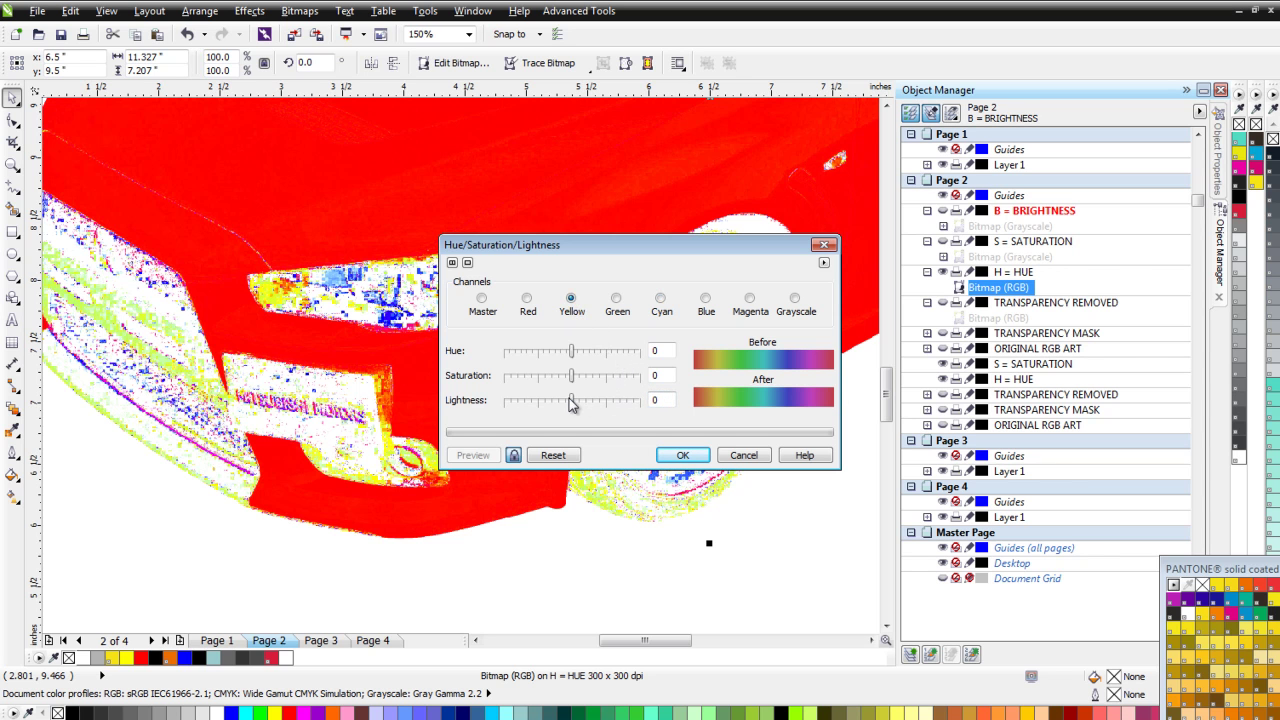
drag(572, 400, 639, 400)
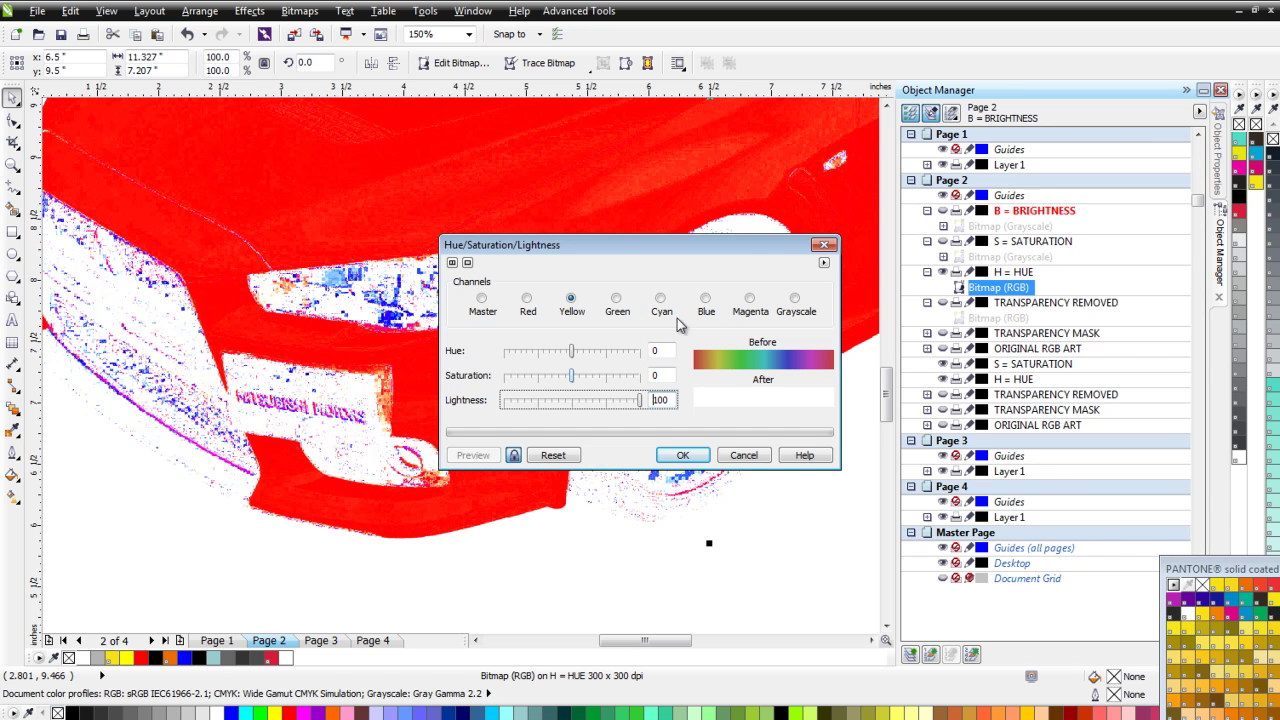
Set the Lightness of the Blue and Magenta channels to 100 on the H = HUE bitmap, and apply the adjustment
click(706, 300)
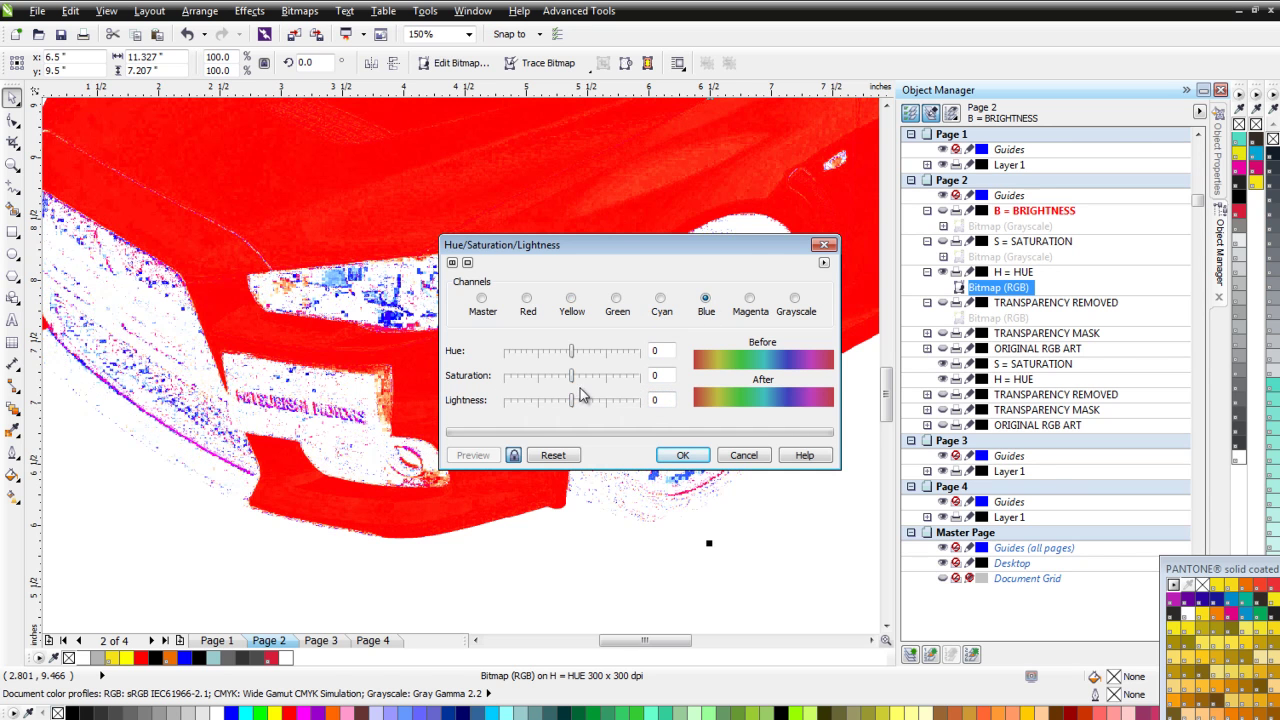
drag(574, 398, 640, 400)
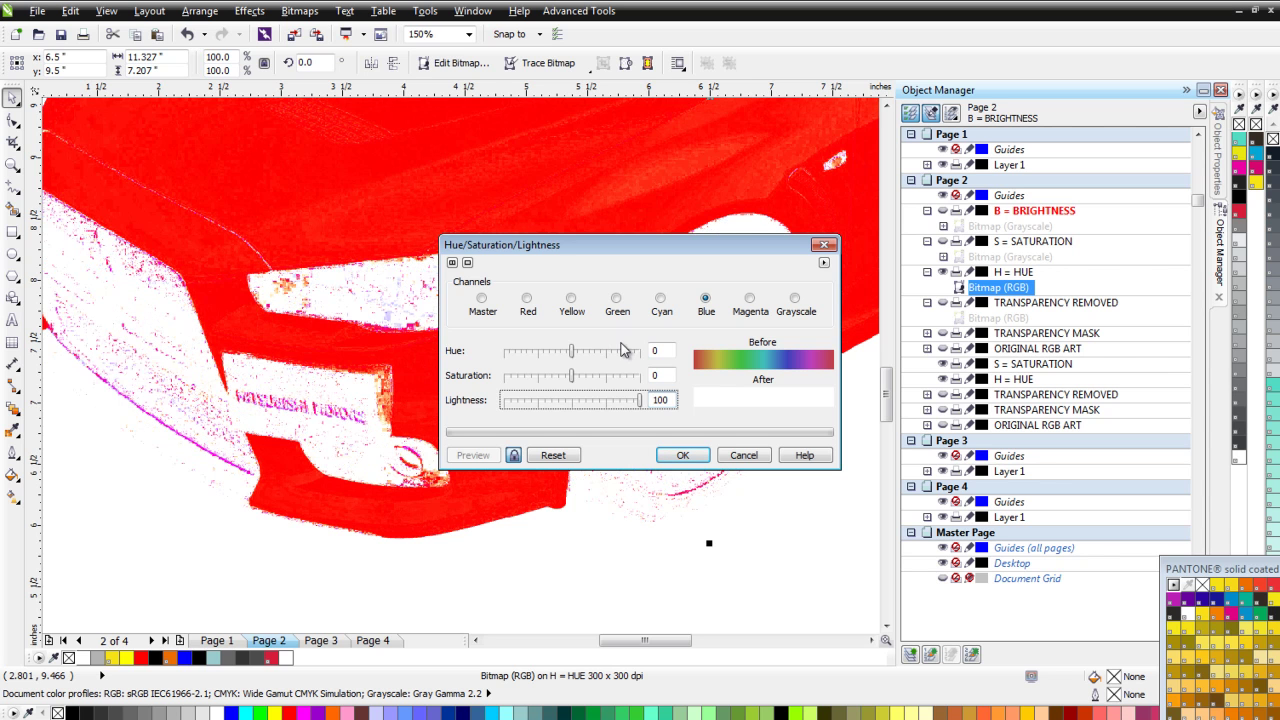
click(750, 299)
drag(574, 399, 698, 414)
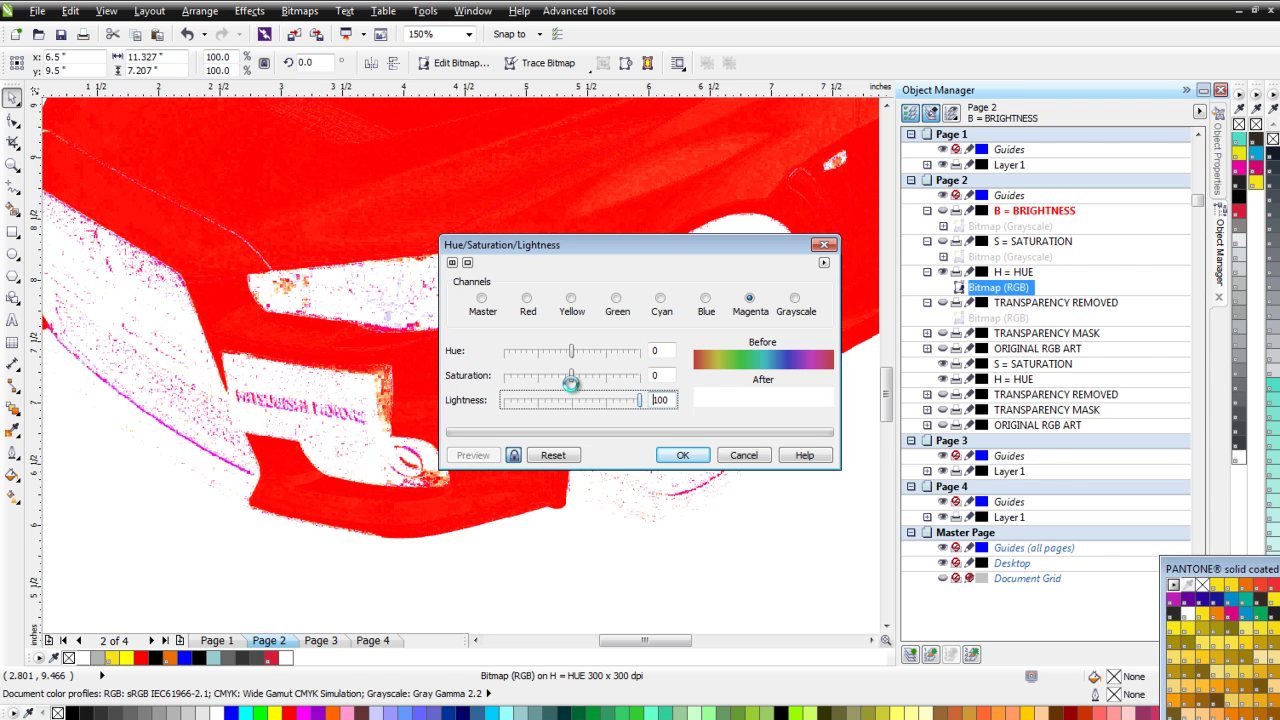
key(Return)
Show Page 2's S = SATURATION layer and the B = BRIGHTNESS layer directly above it again
key(F3)
key(F3)
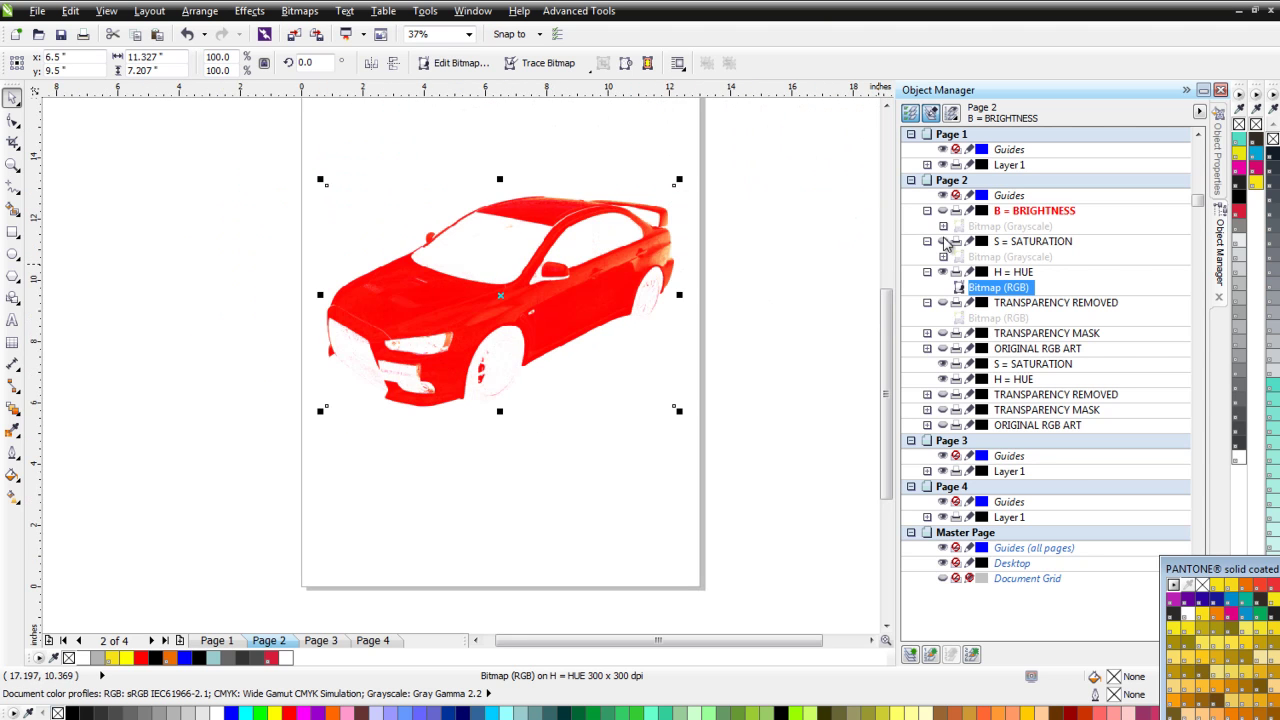
click(942, 241)
click(942, 210)
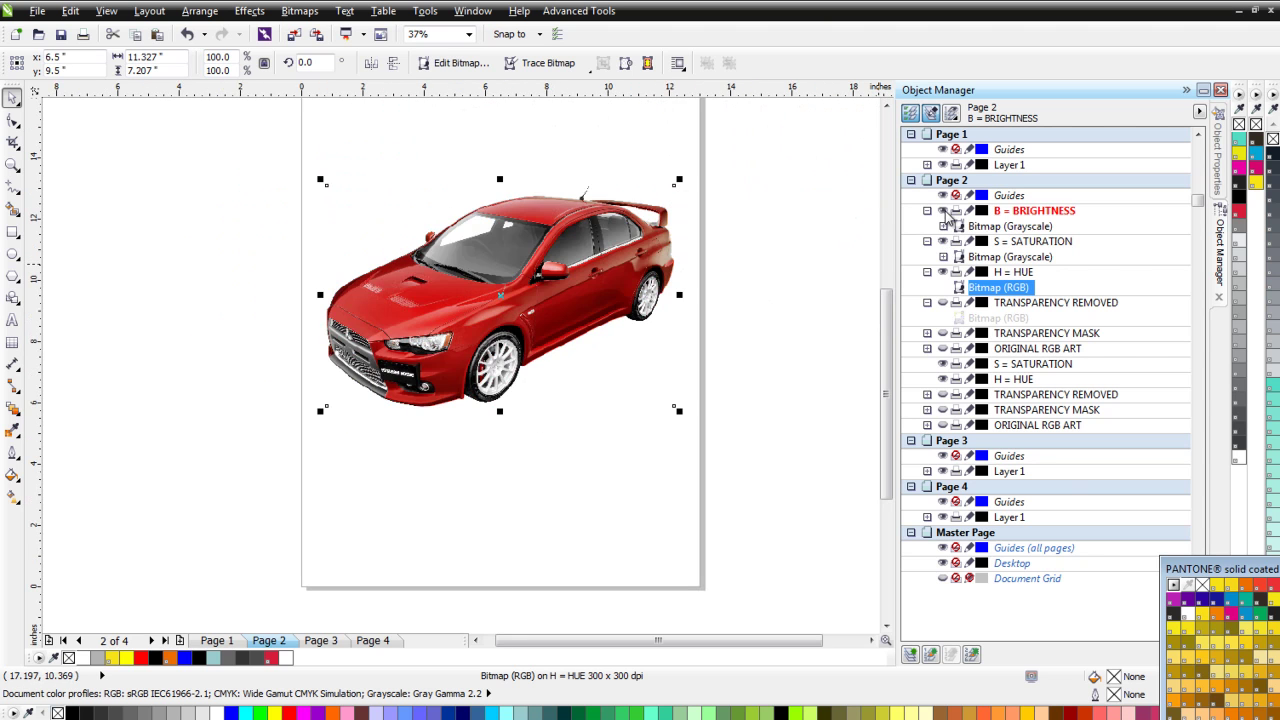
Generate the separations for the red car in SimpleSeps Raster, and minimize the plugin window
scroll(476, 212, up, 1)
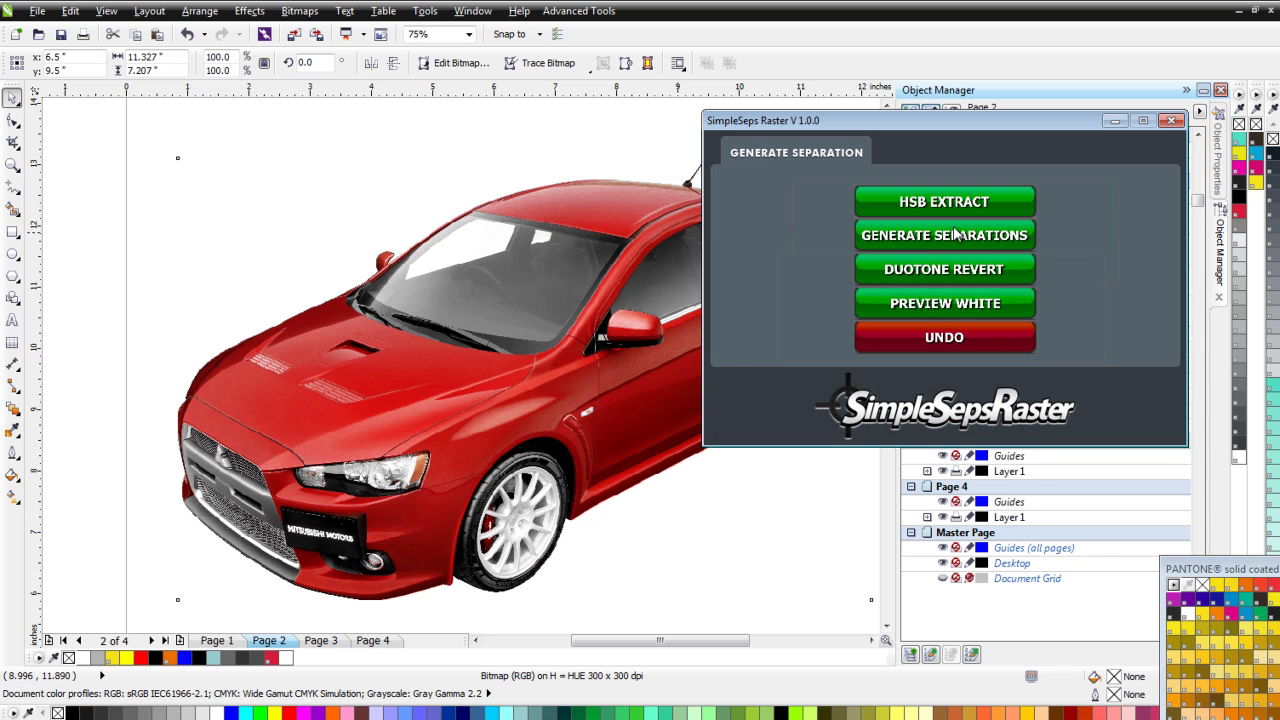
click(945, 236)
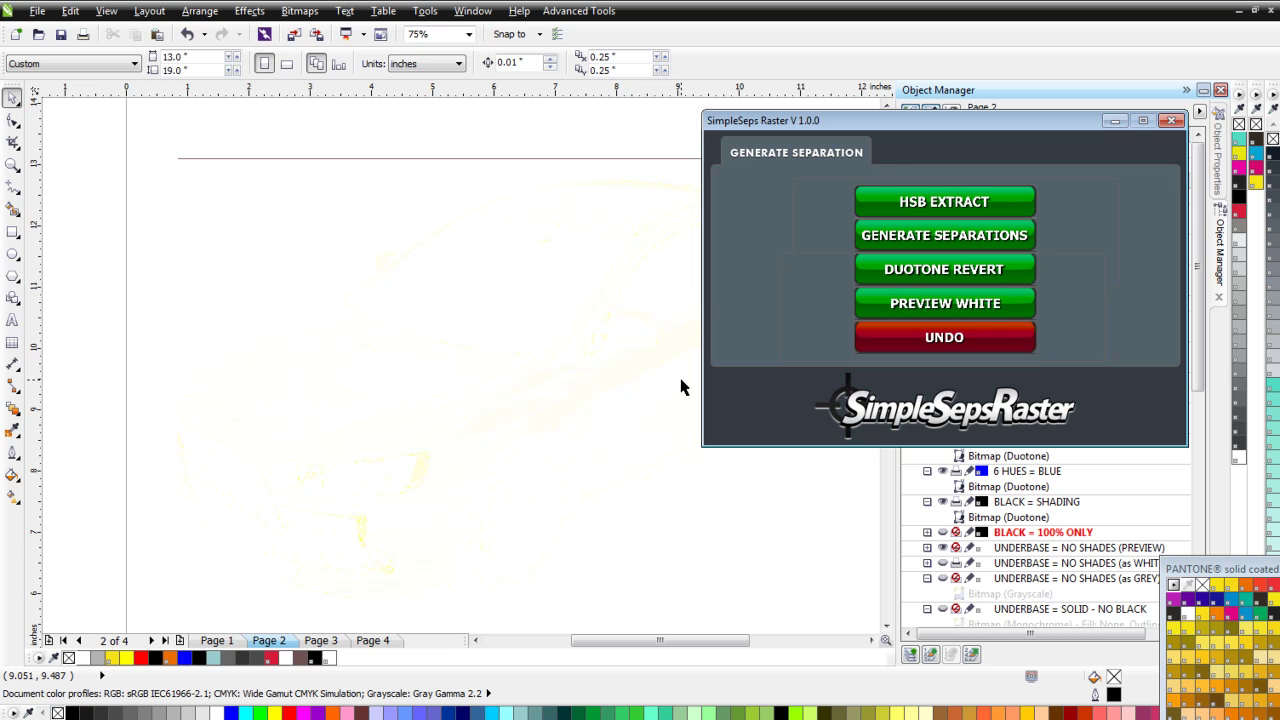
click(1115, 125)
Turn on Simulate Overprints to preview the red car separations on the shirt colour
click(380, 404)
key(F3)
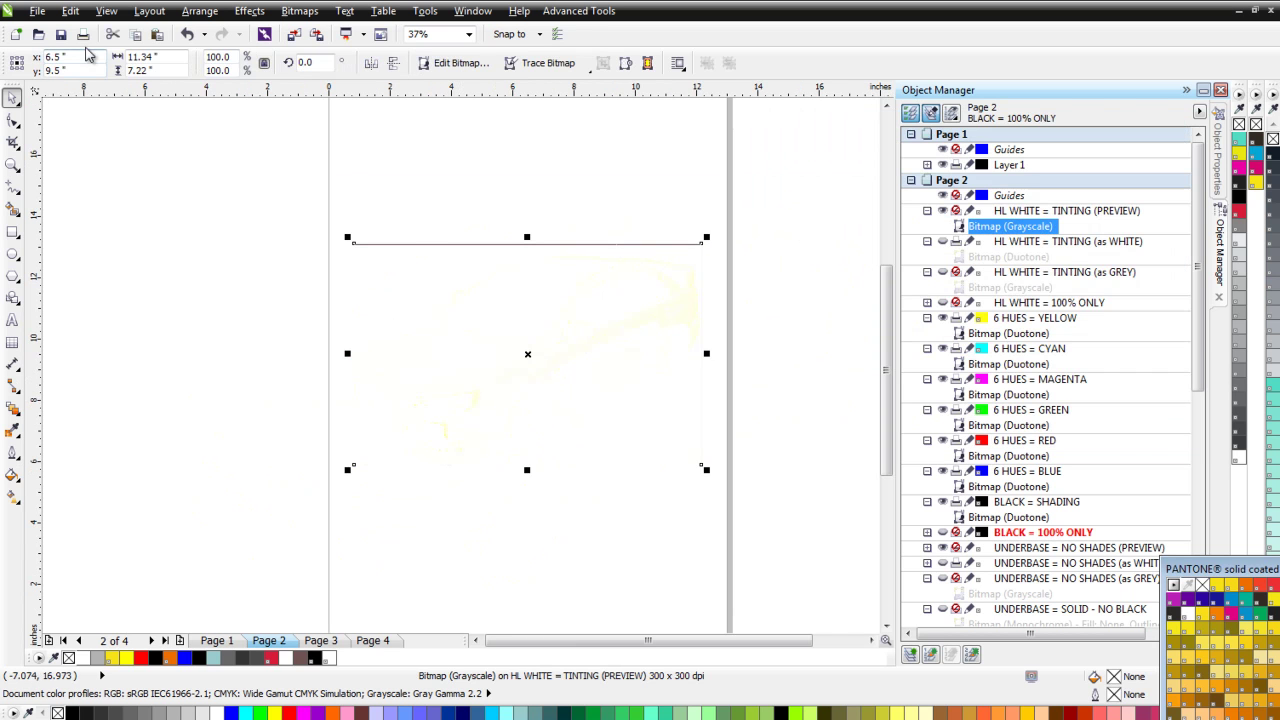
click(106, 11)
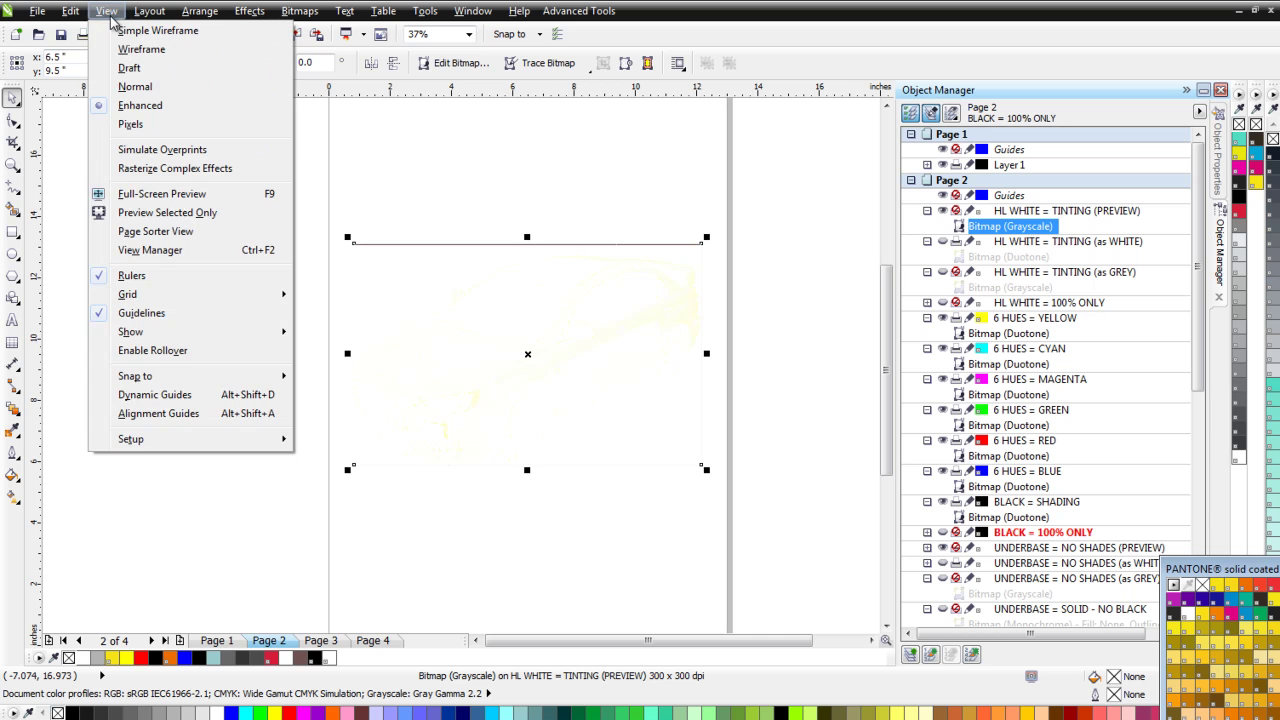
click(122, 152)
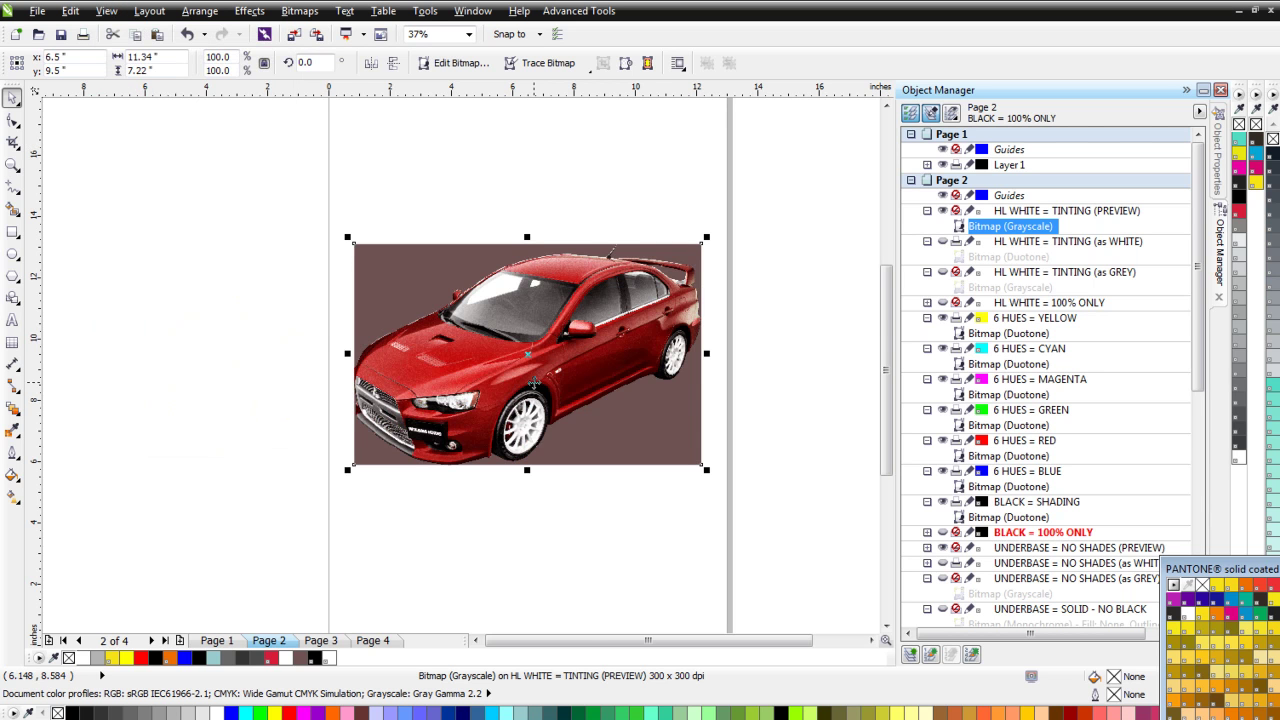
key(F3)
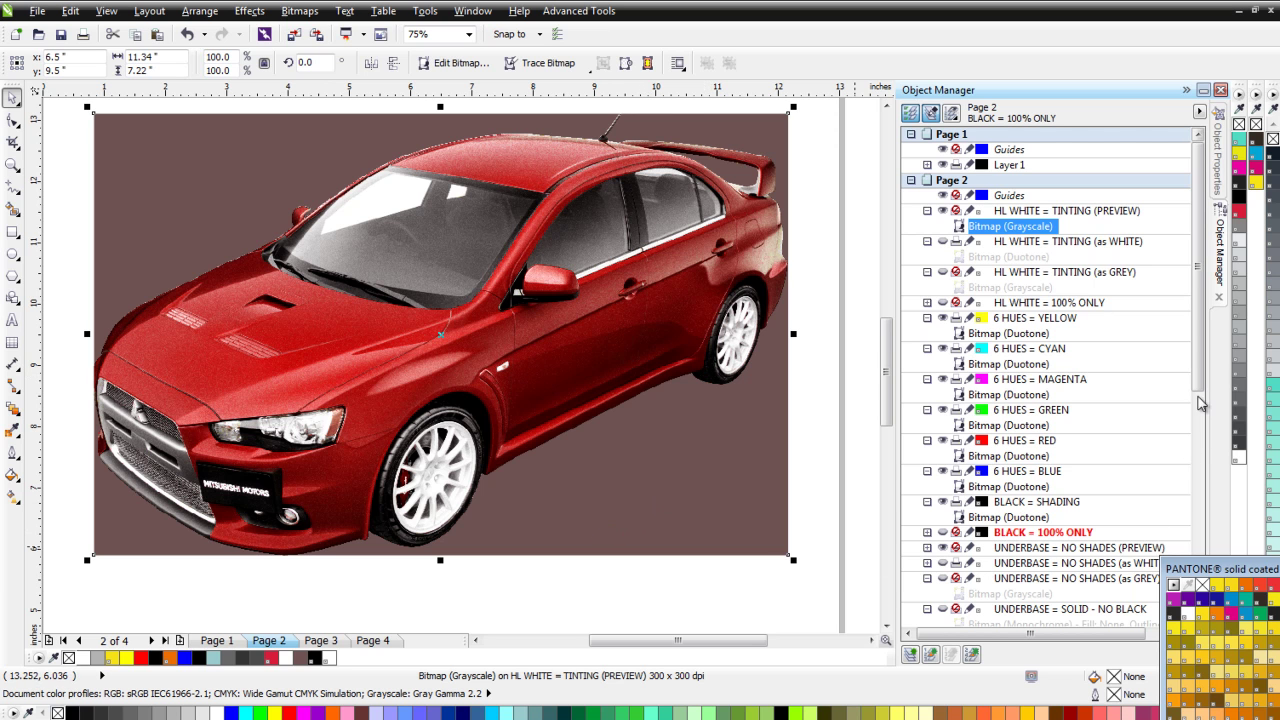
Try K:20 and K:100 fills on the SHIRT COLOR BACKGROUND curve, and finish with C:0 M:20 Y:20 K:60
drag(1200, 392, 1198, 500)
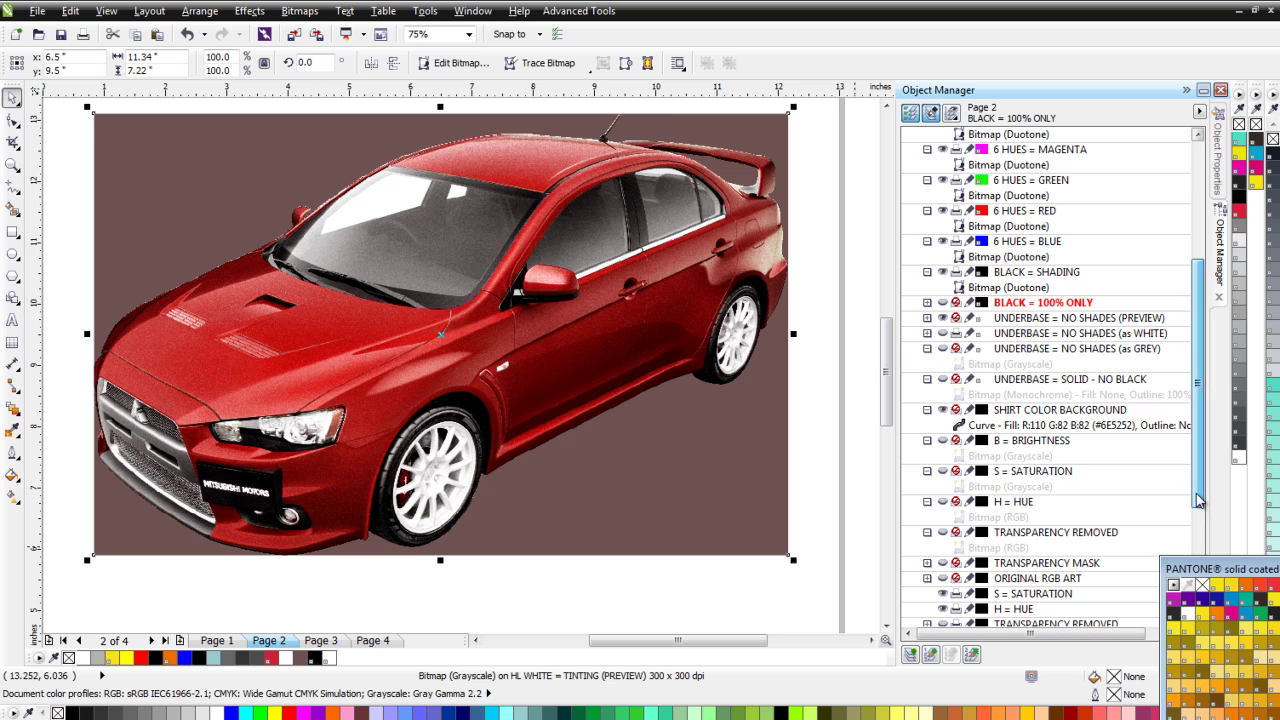
click(983, 426)
click(245, 713)
click(187, 713)
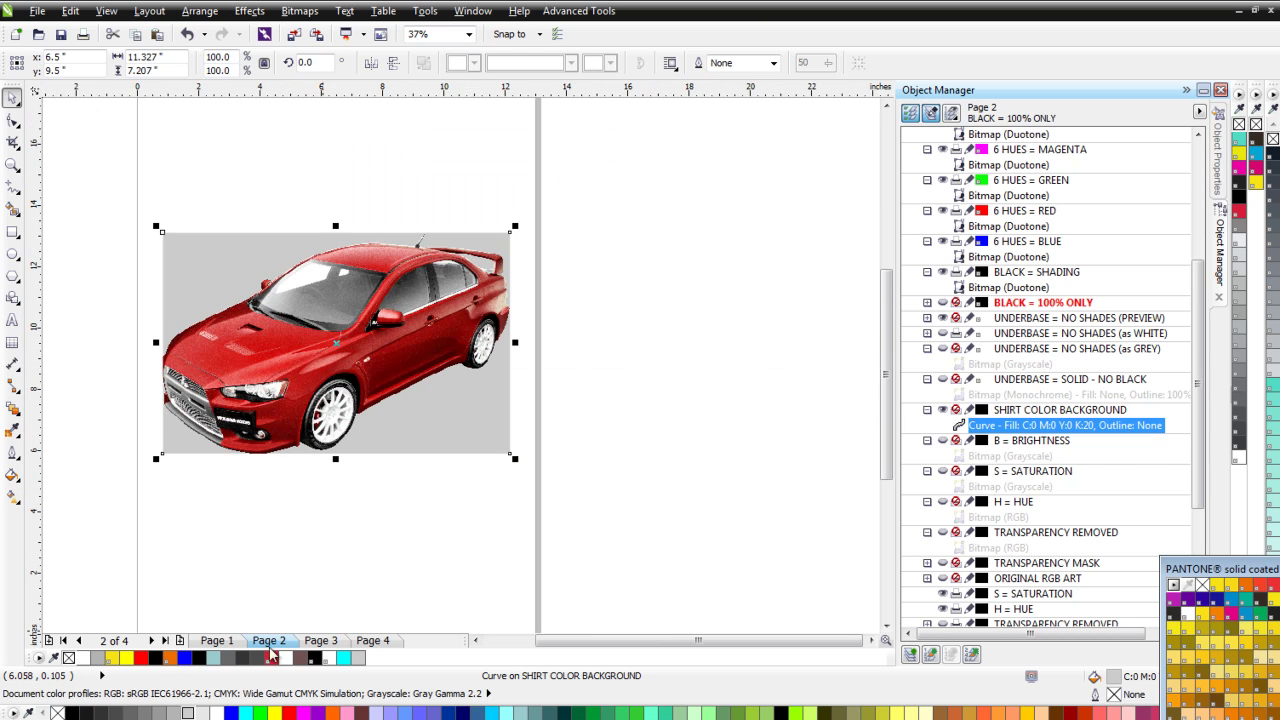
click(72, 712)
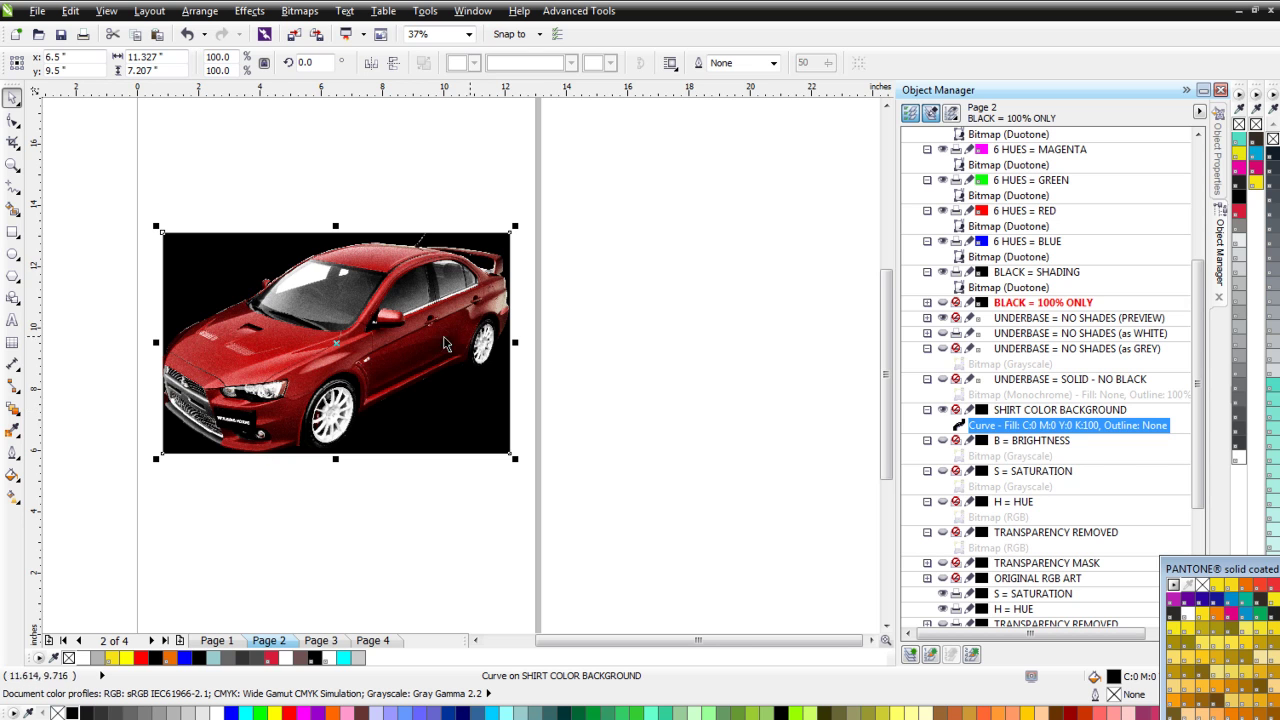
click(345, 711)
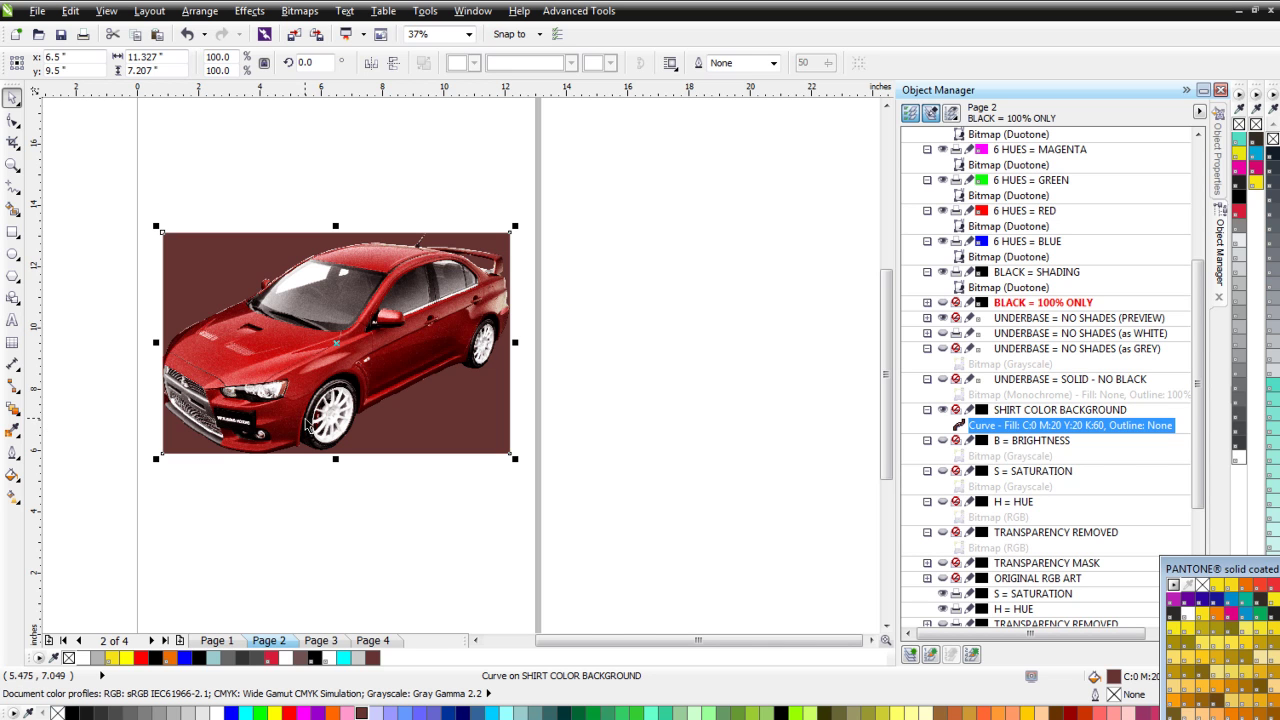
Compare the Camaro artwork on Page 3 with the shirt mockup on Page 1
click(318, 641)
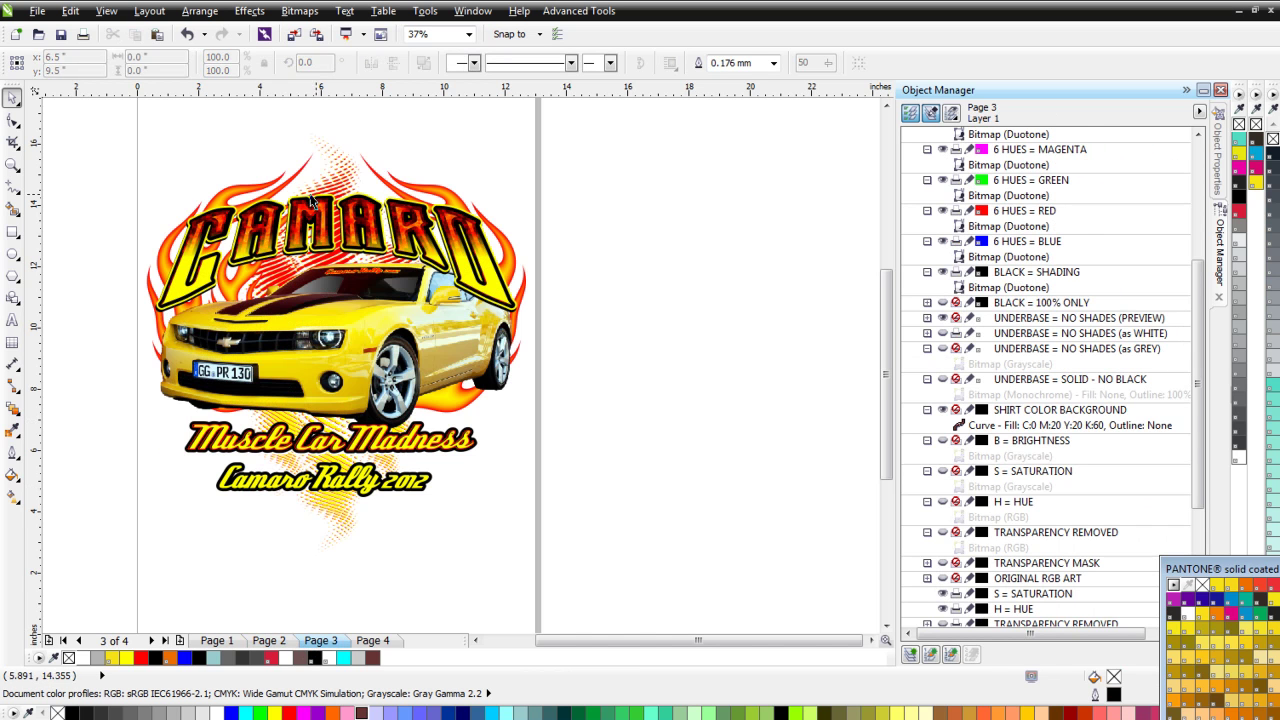
click(215, 641)
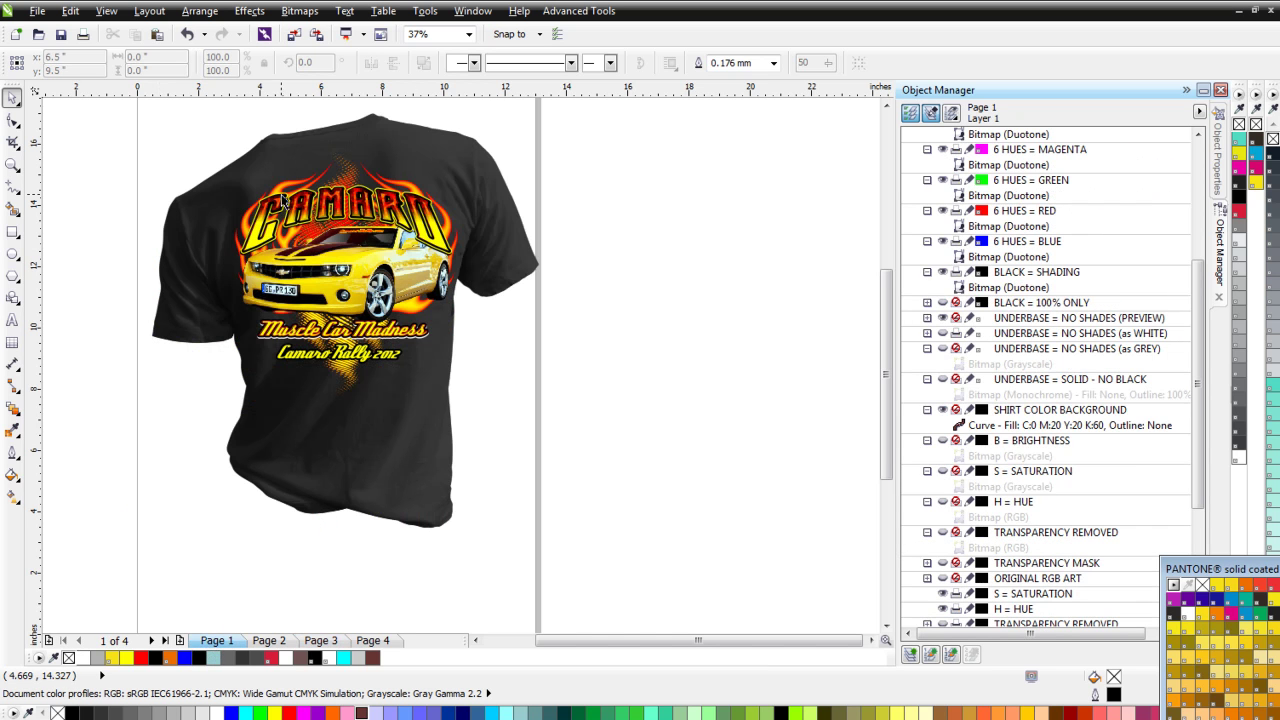
click(12, 165)
drag(234, 167, 474, 400)
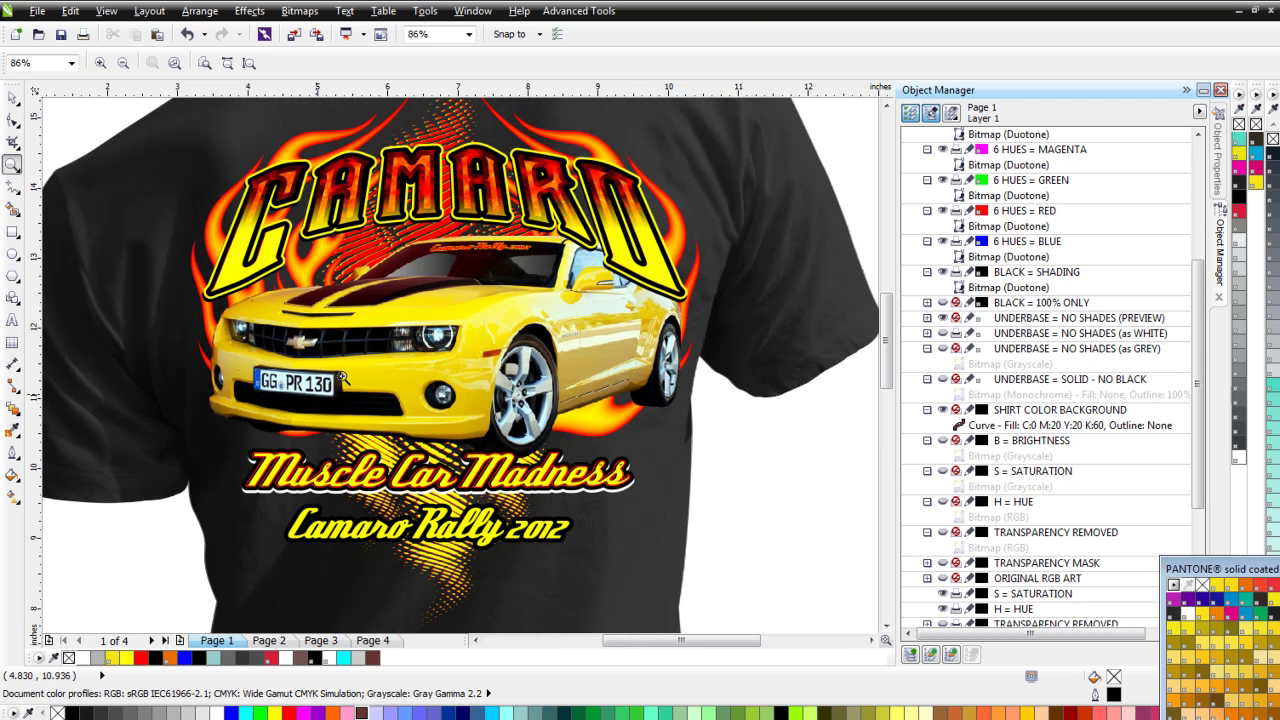
click(310, 642)
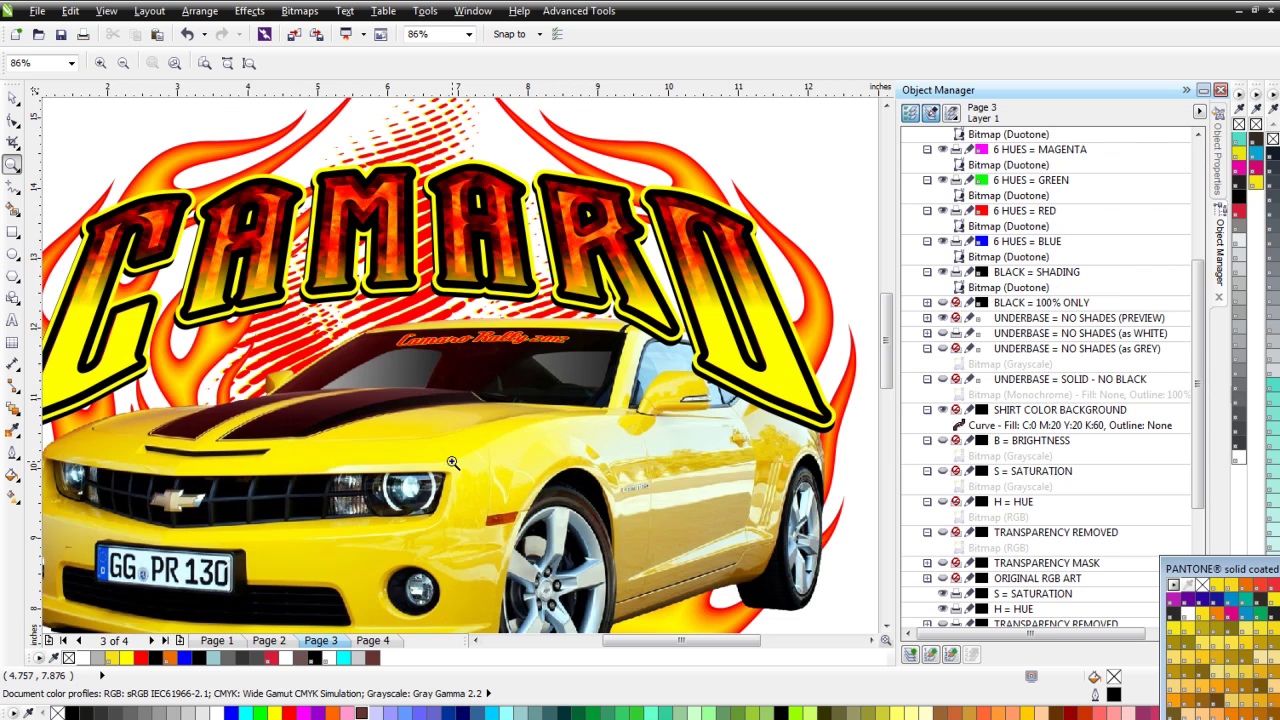
key(shift+F4)
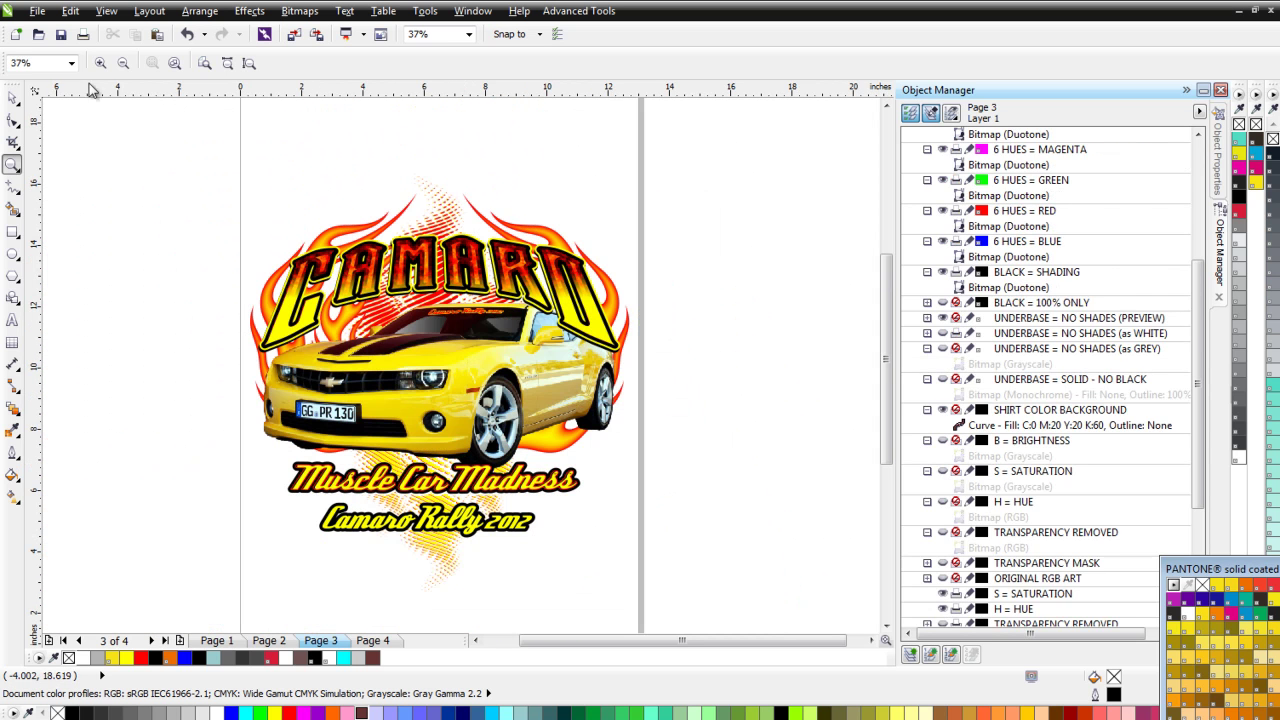
Select the whole Camaro artwork on Page 3, centre it on the page, and run HSB Extract on it in SimpleSeps Raster
click(14, 103)
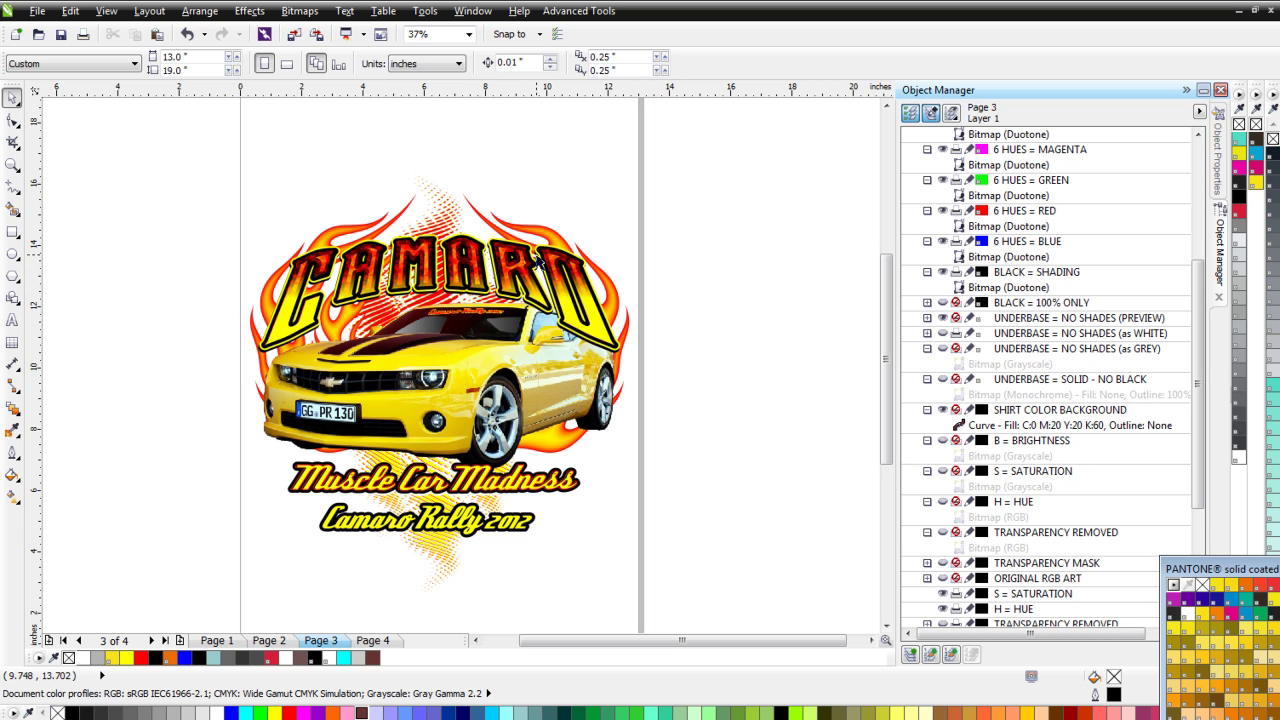
drag(204, 128, 757, 600)
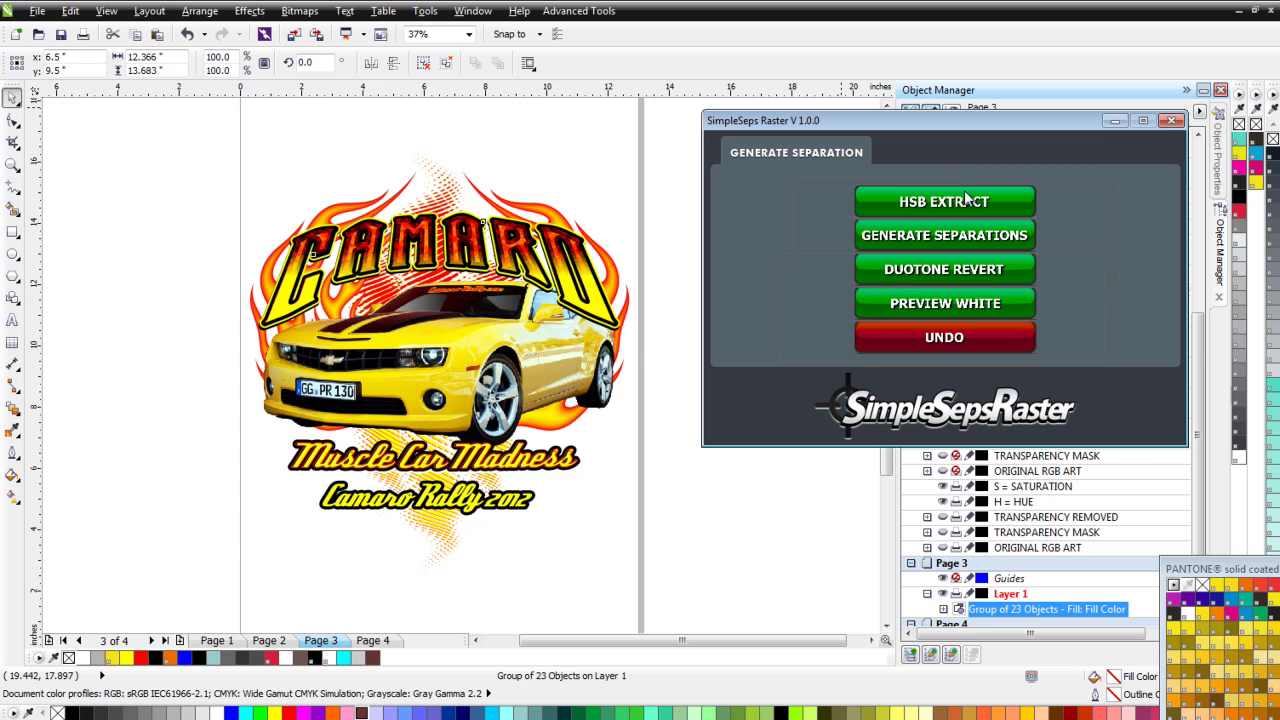
click(948, 203)
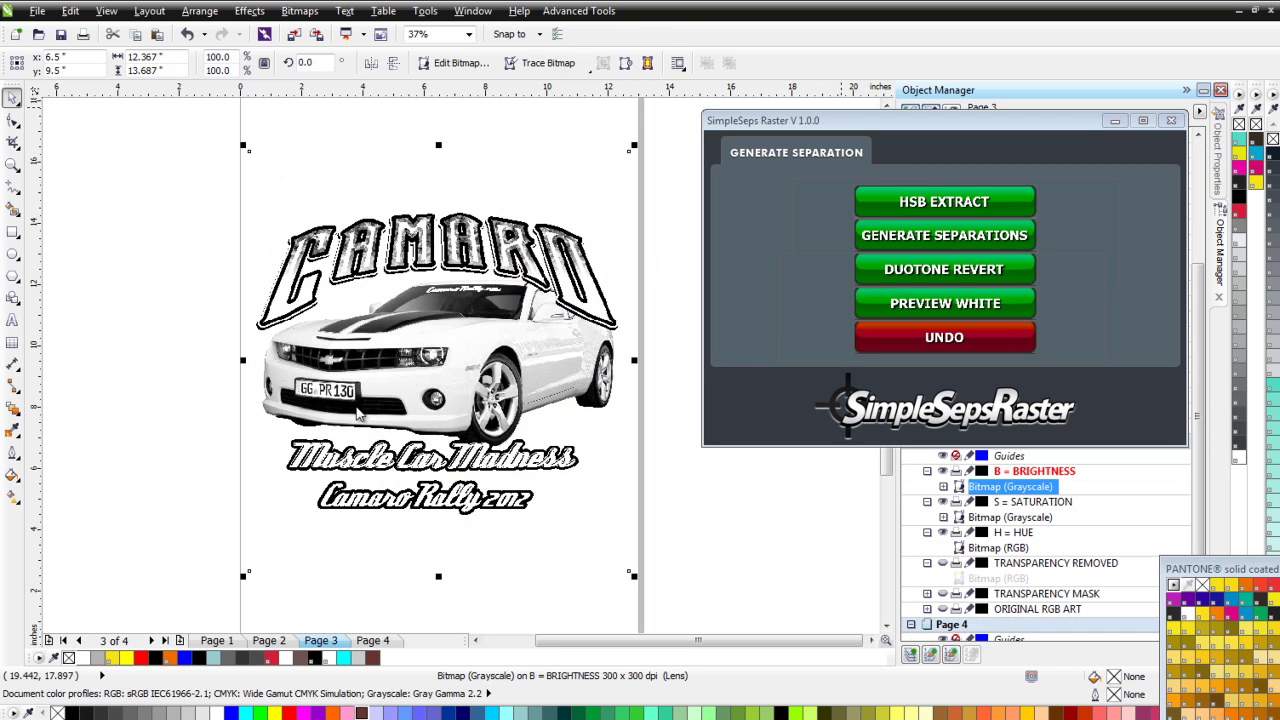
Turn off Simulate Overprints, and minimize the SimpleSeps Raster window
click(106, 11)
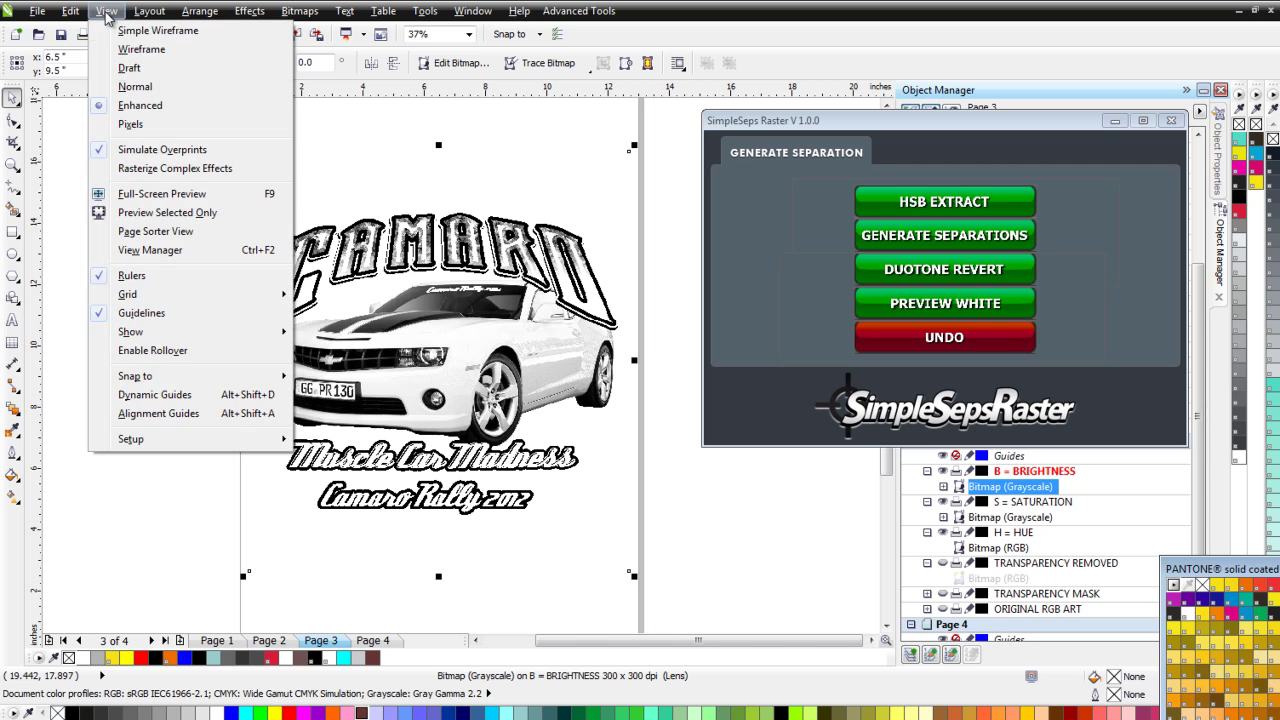
click(160, 152)
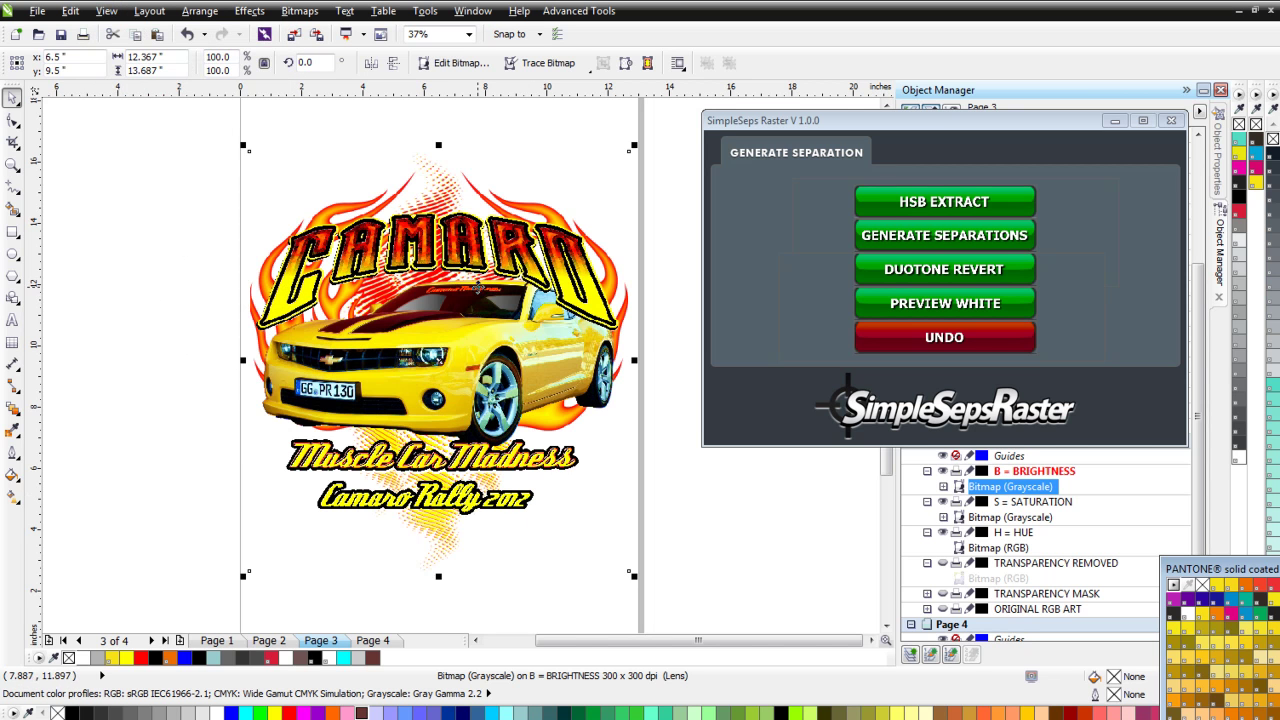
click(472, 288)
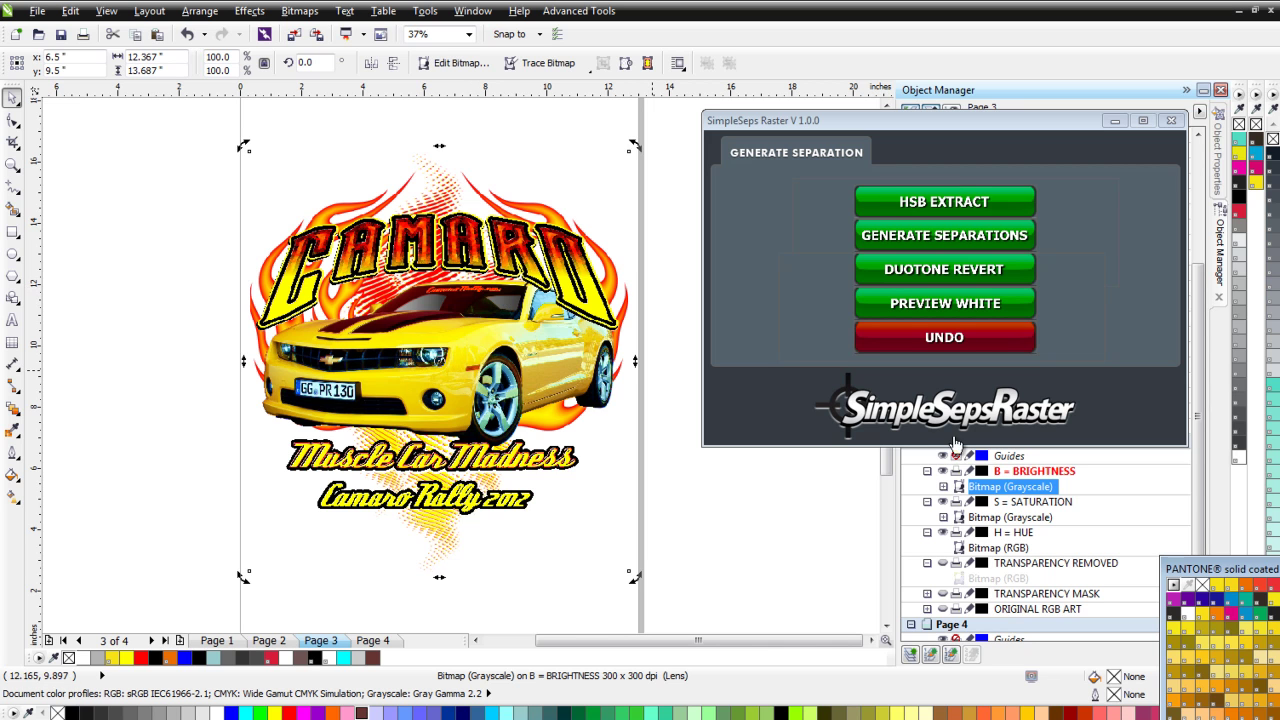
click(1120, 122)
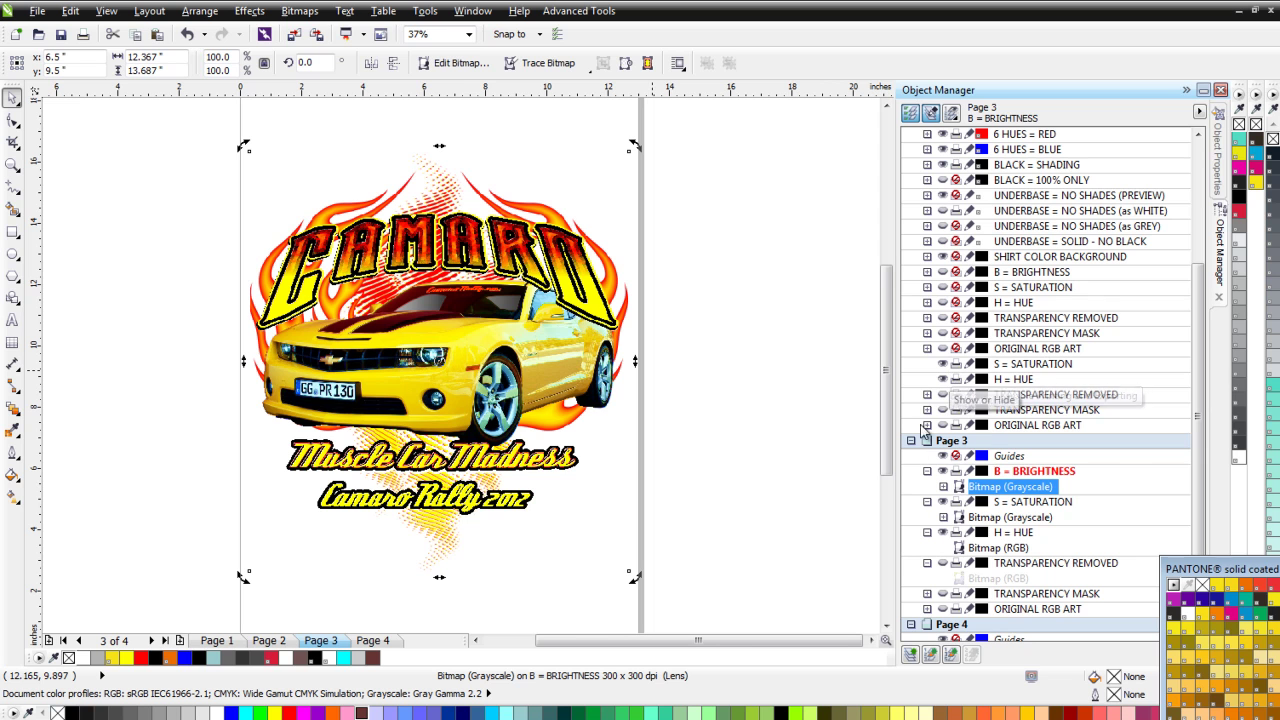
Delete Page 2 with the red car separations
click(268, 641)
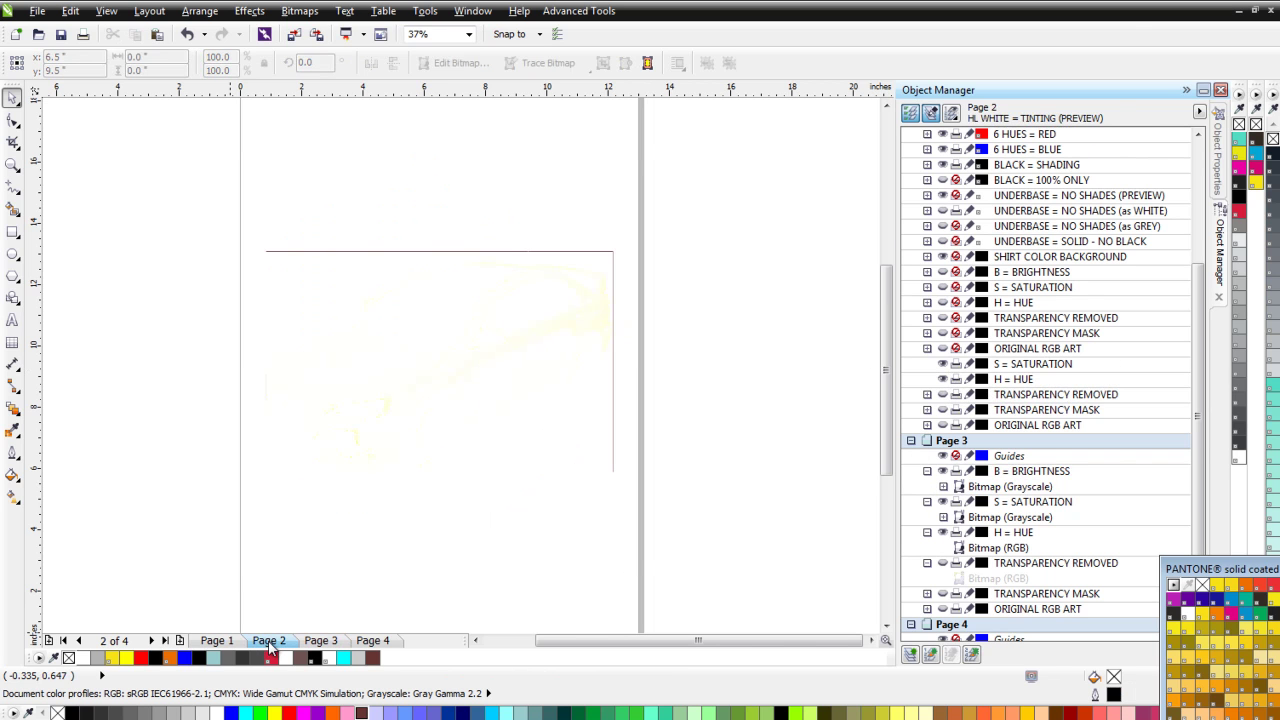
right_click(270, 648)
click(335, 716)
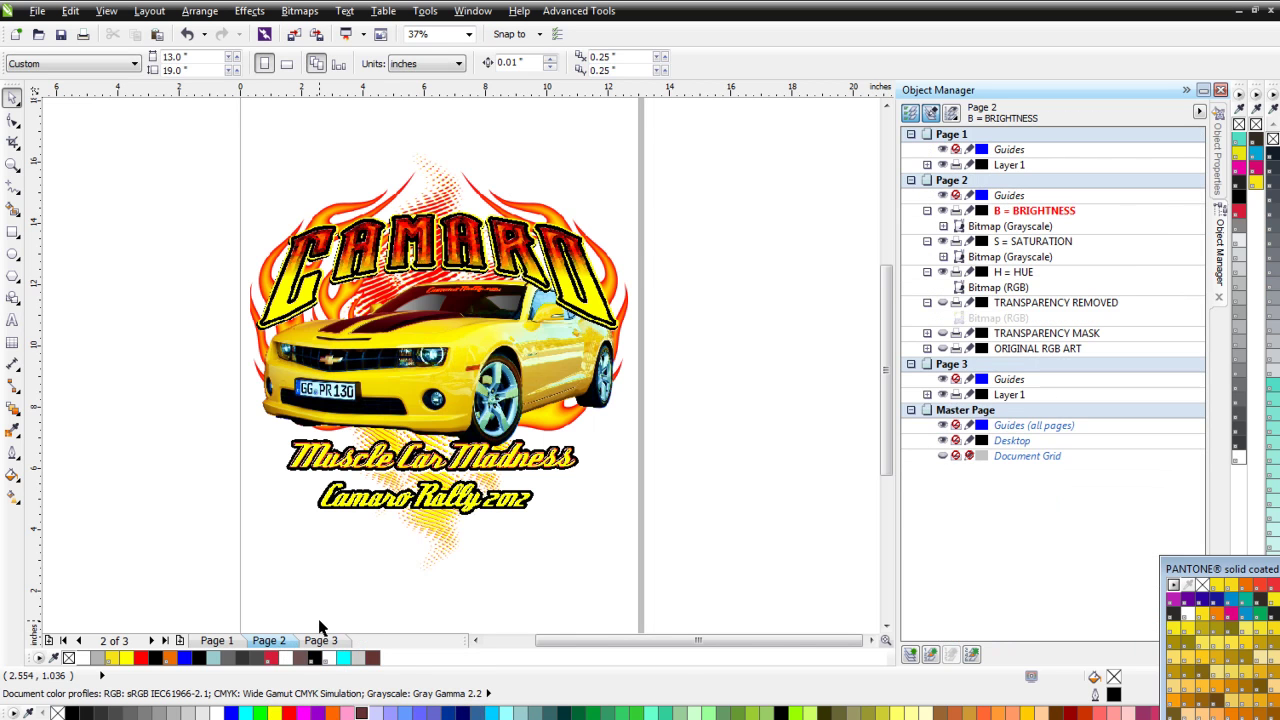
Examine the Camaro's H = HUE layer with S = SATURATION and B = BRIGHTNESS hidden, and show both layers again
click(443, 378)
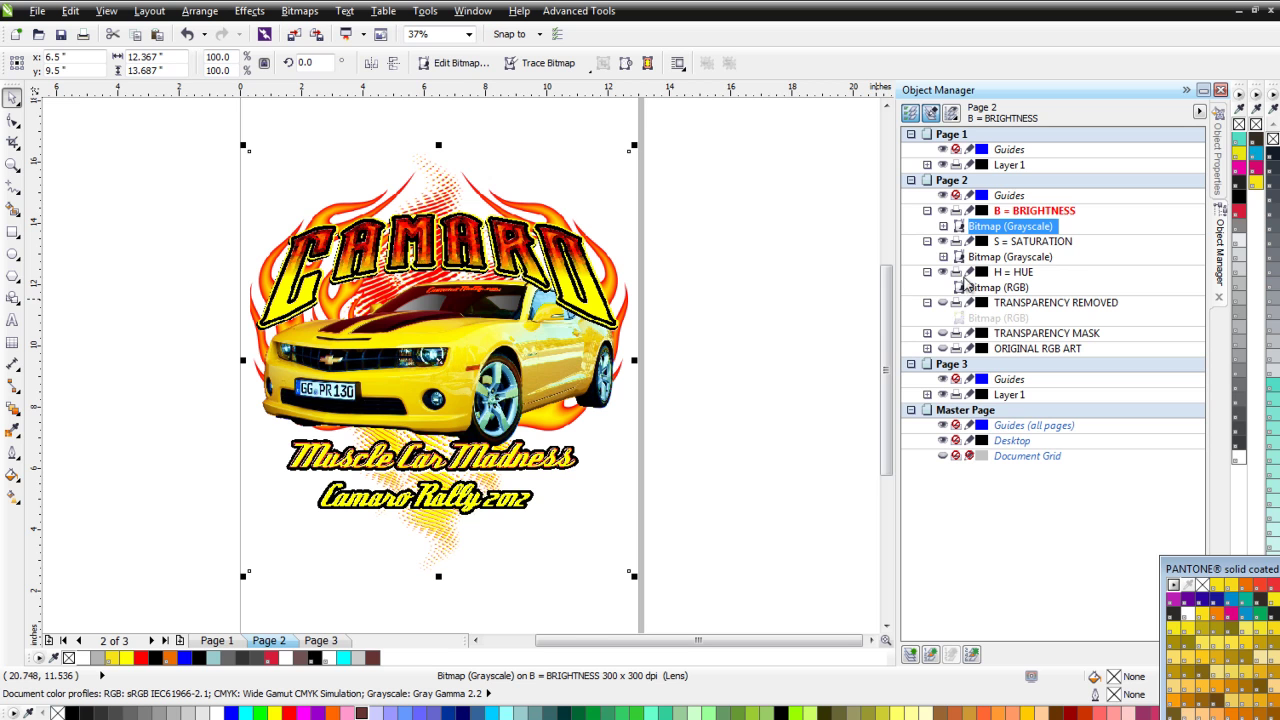
click(941, 210)
click(941, 241)
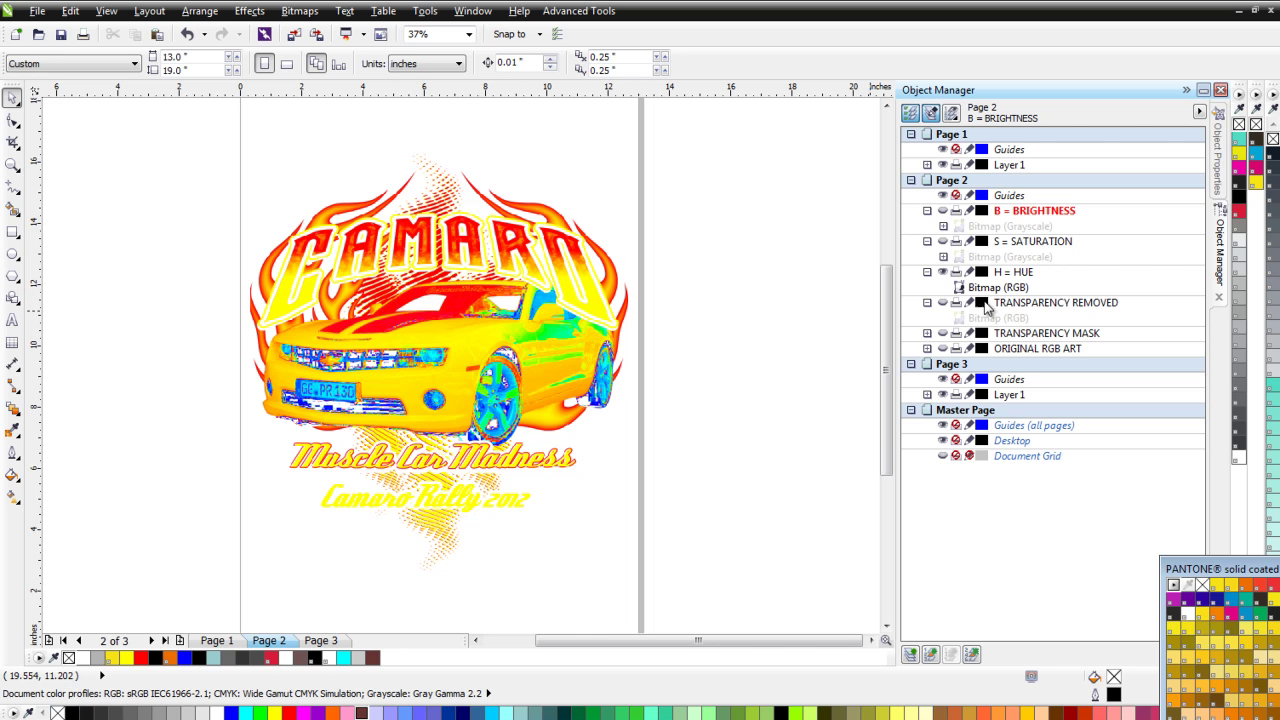
click(942, 240)
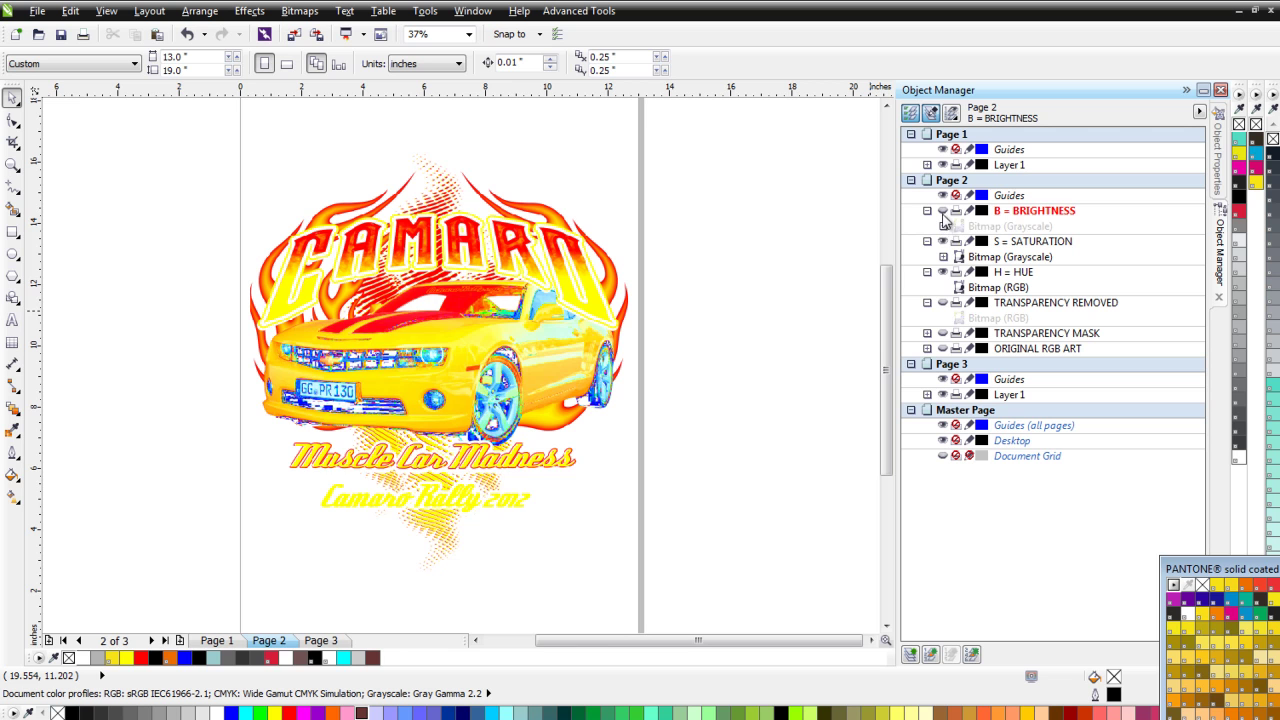
click(942, 212)
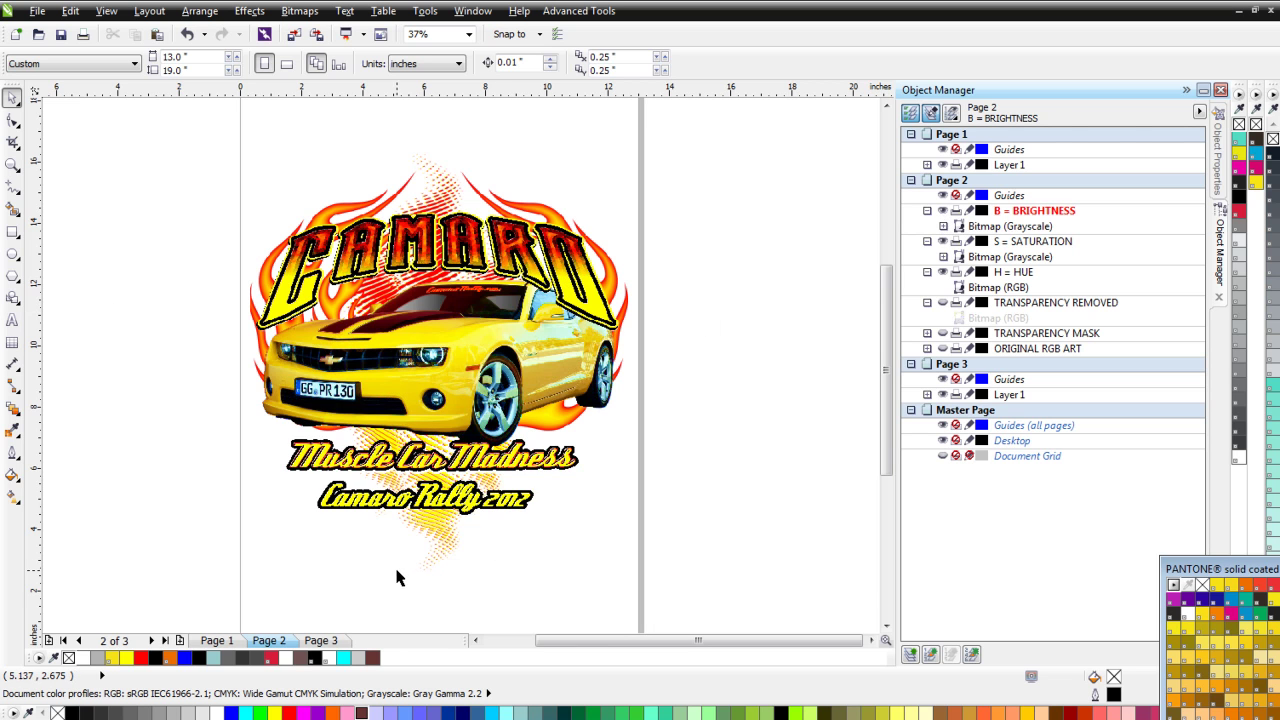
Bring back SimpleSeps Raster with the Camaro artwork on Page 2 and run Generate Separations
key(ctrl+shift+s)
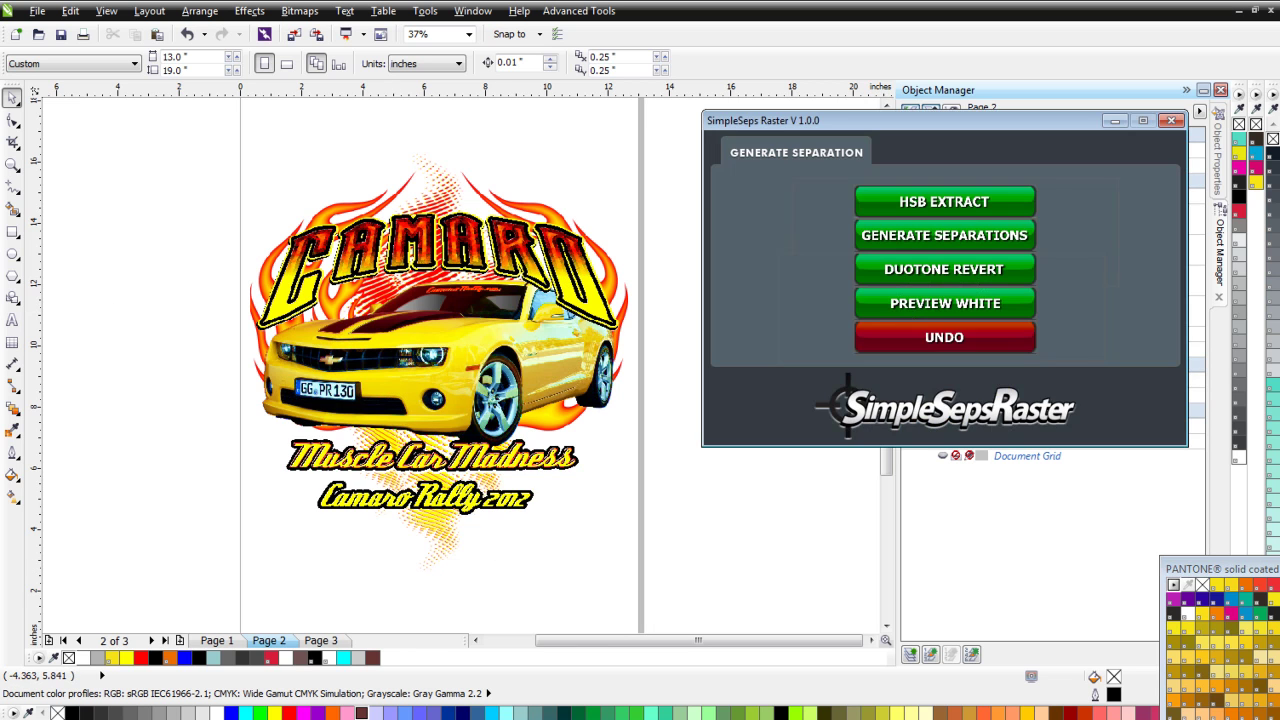
click(454, 332)
scroll(457, 334, up, 2)
scroll(457, 334, up, 3)
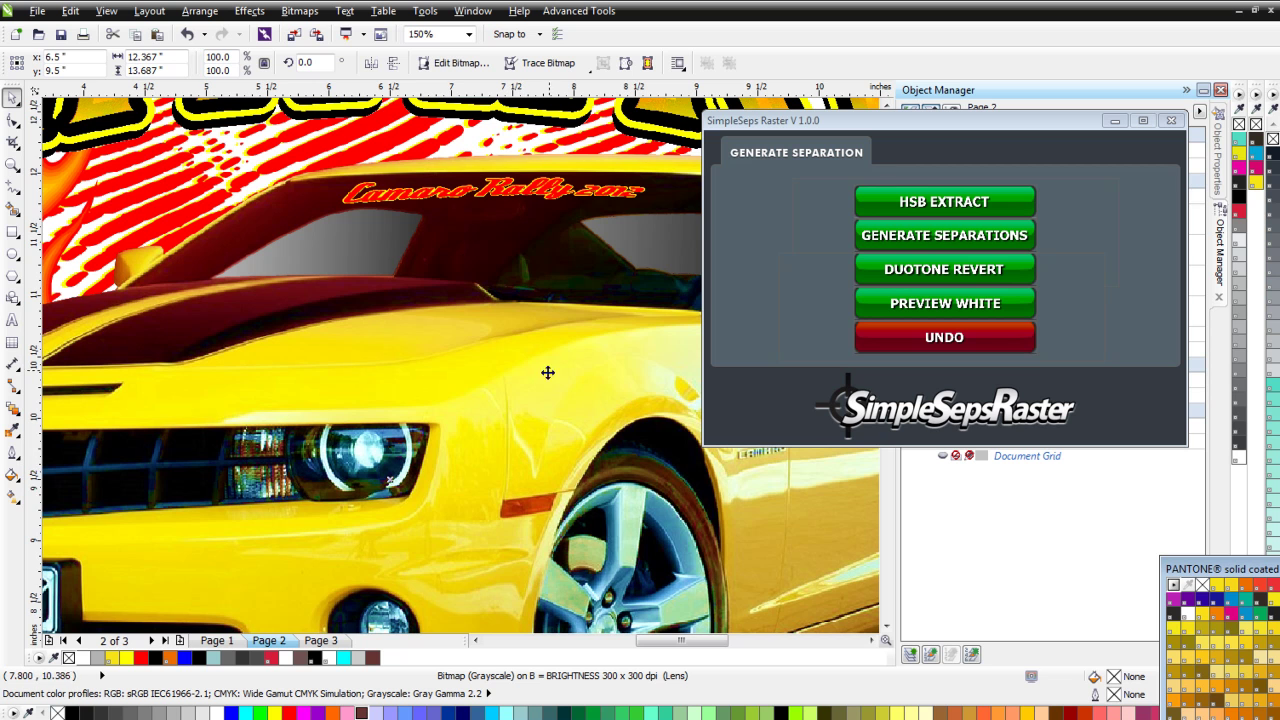
scroll(458, 367, down, 2)
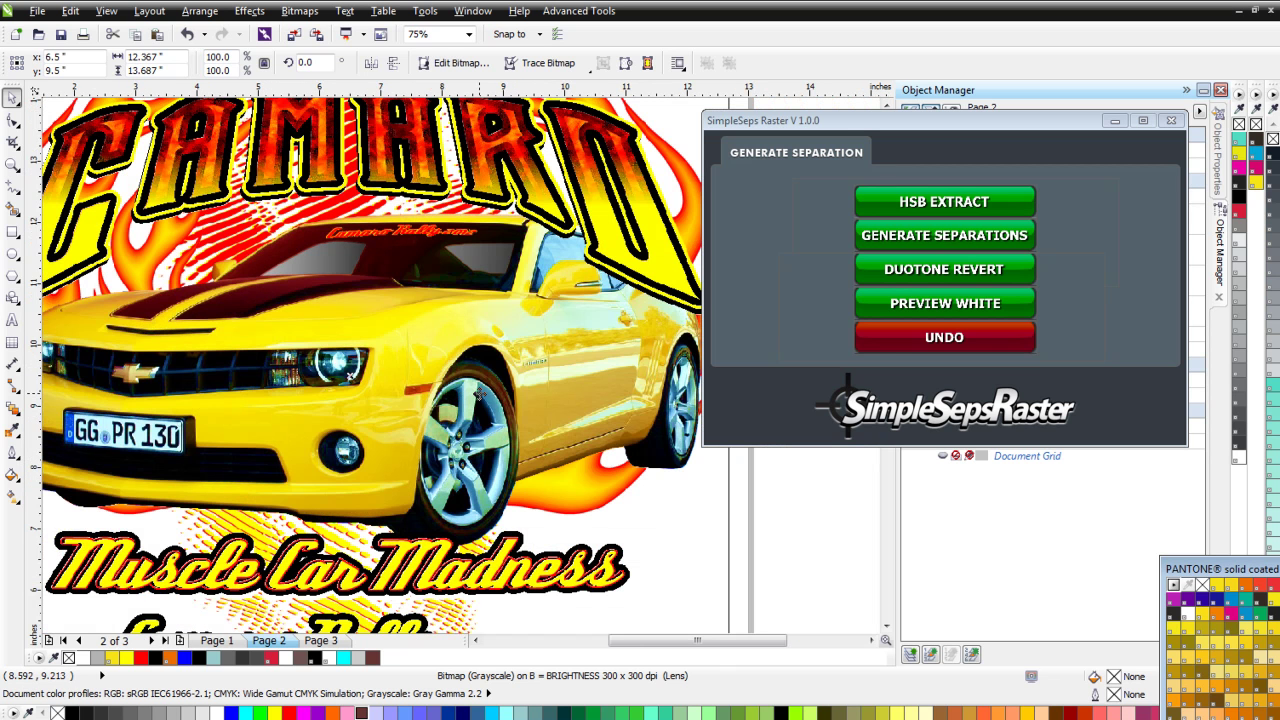
click(970, 244)
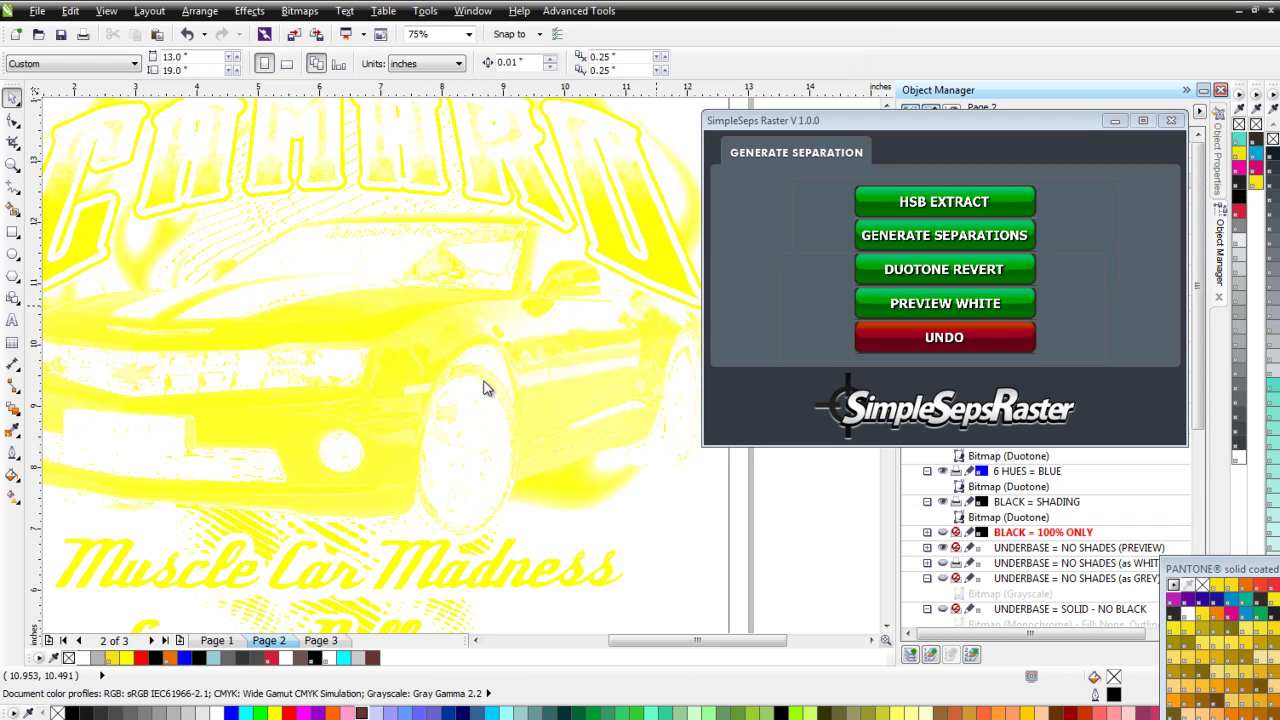
Turn on Simulate Overprints for the Camaro separations and minimize the SimpleSeps Raster window
click(107, 12)
click(145, 150)
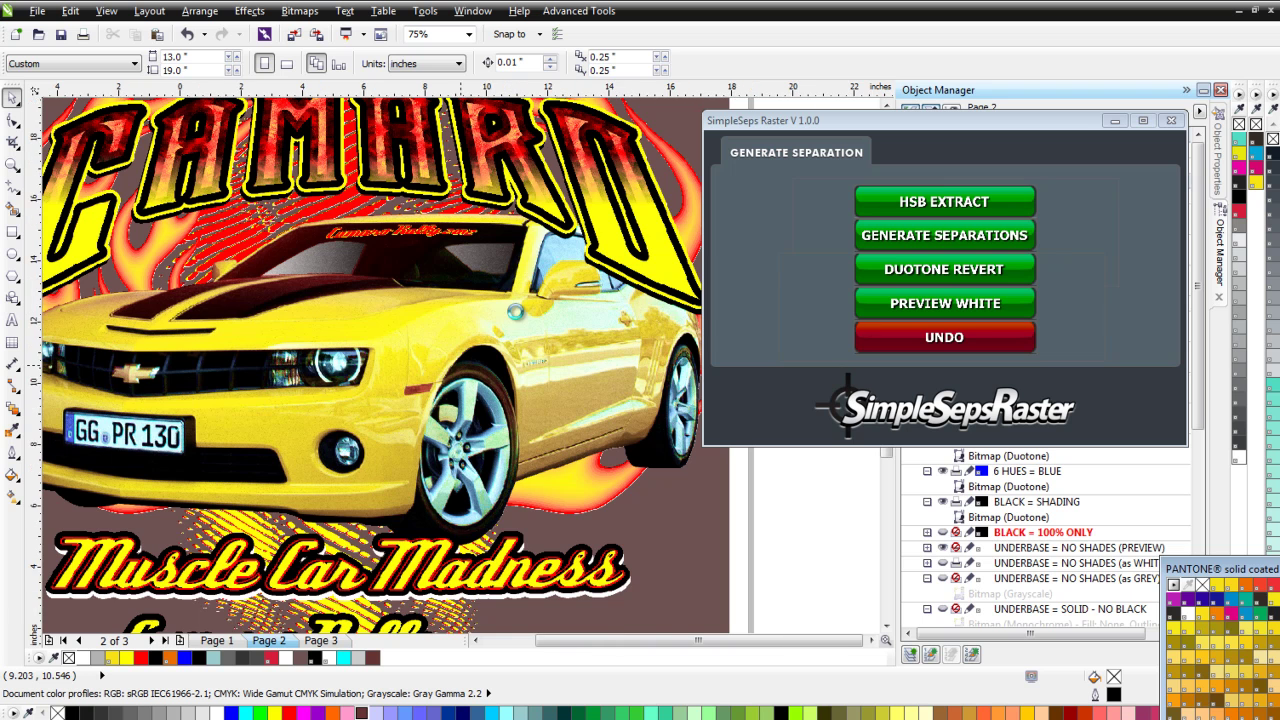
scroll(418, 382, down, 1)
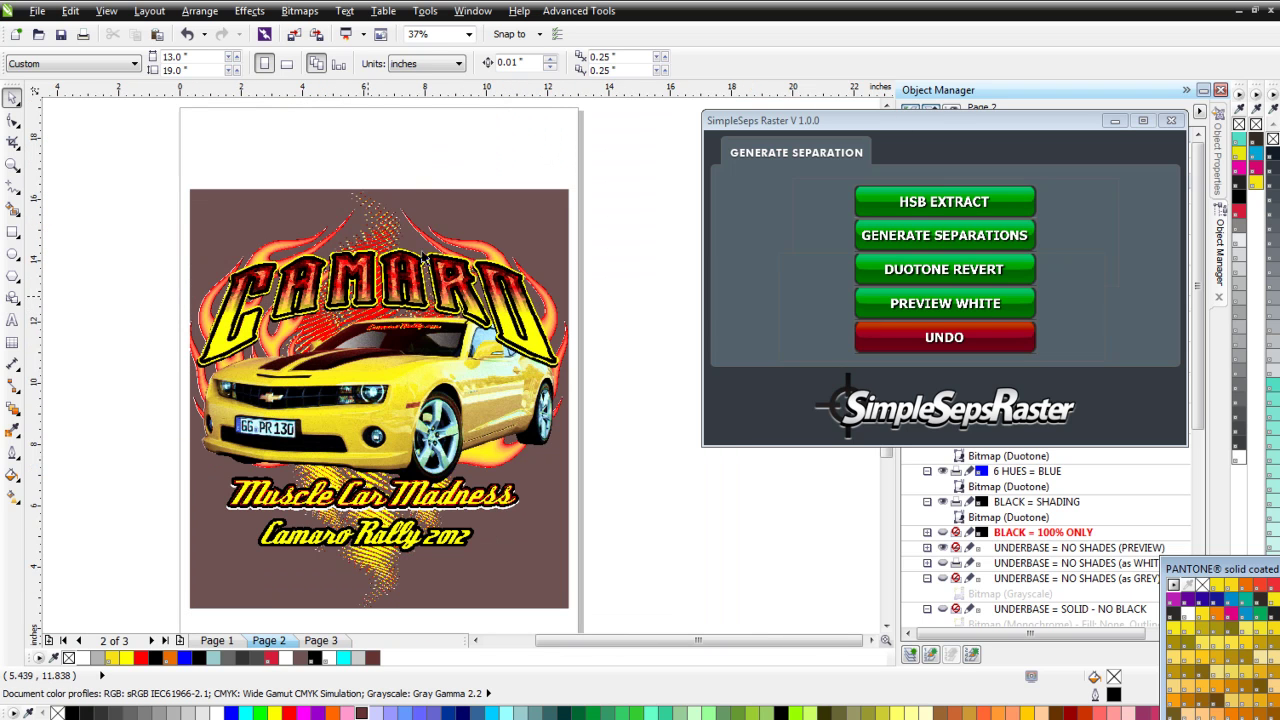
click(1115, 120)
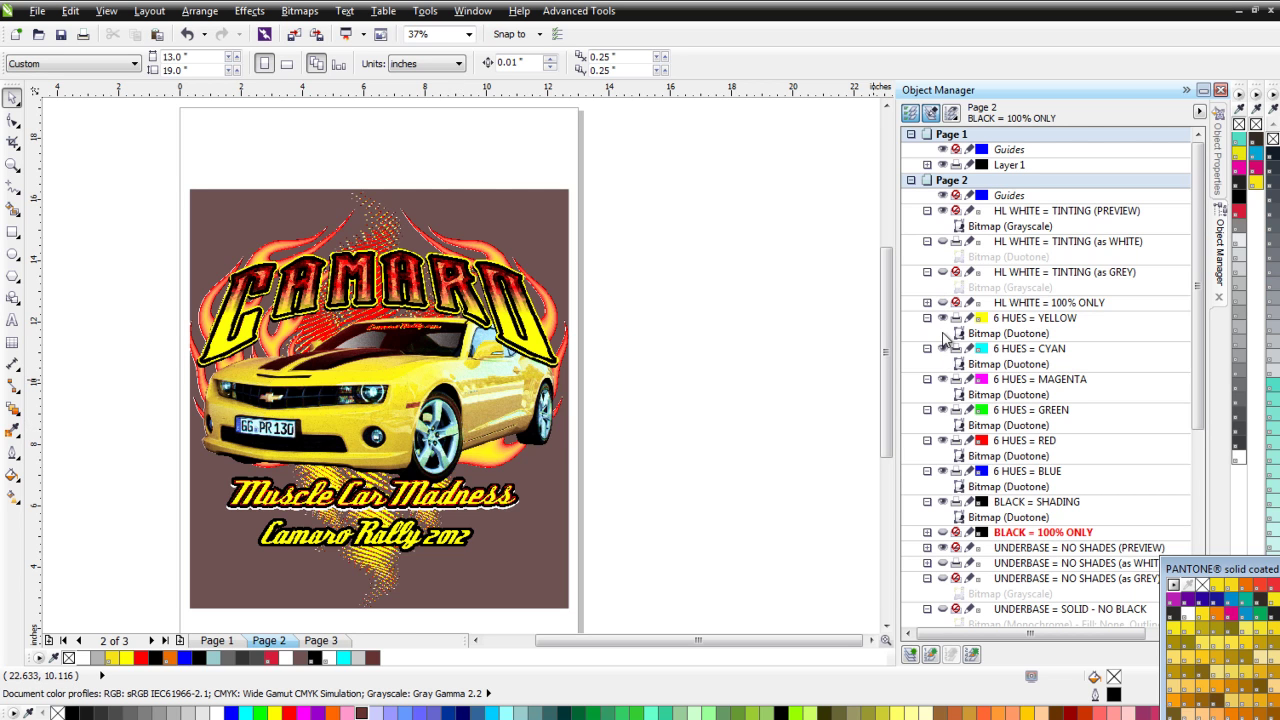
Hide the 6 HUES = CYAN, MAGENTA, GREEN and BLUE layers of the Camaro separations
click(942, 348)
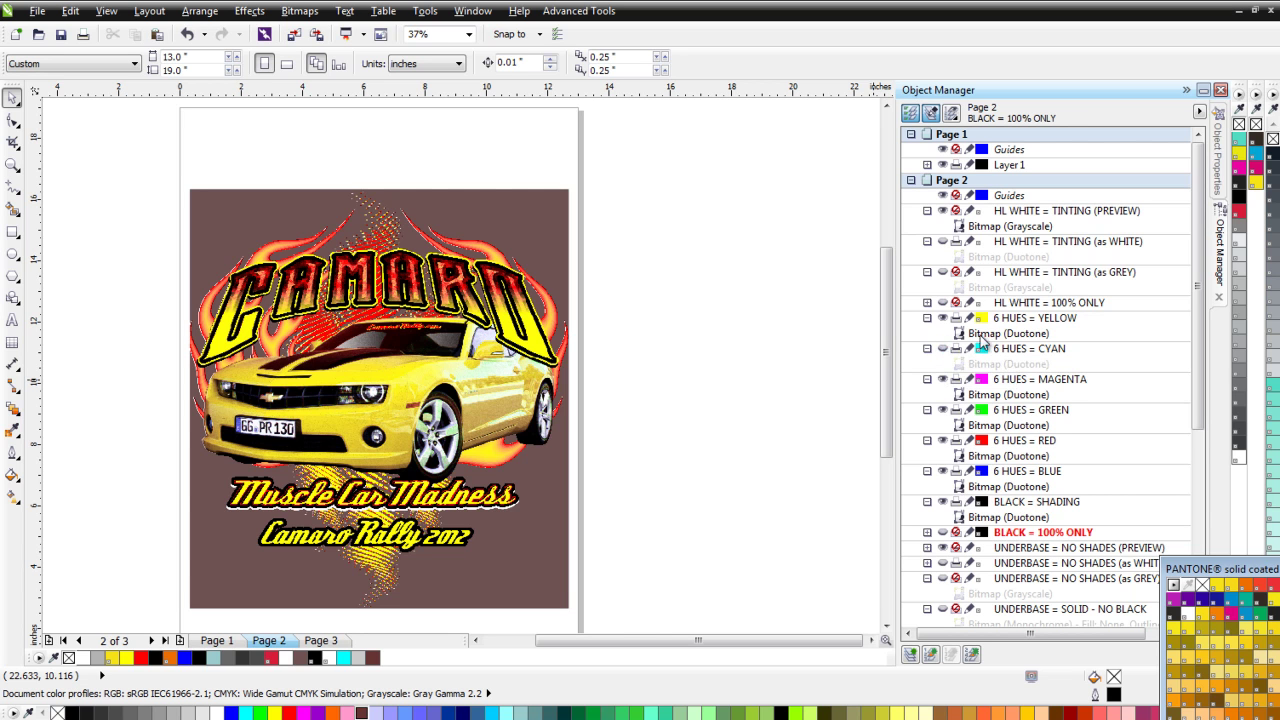
click(946, 379)
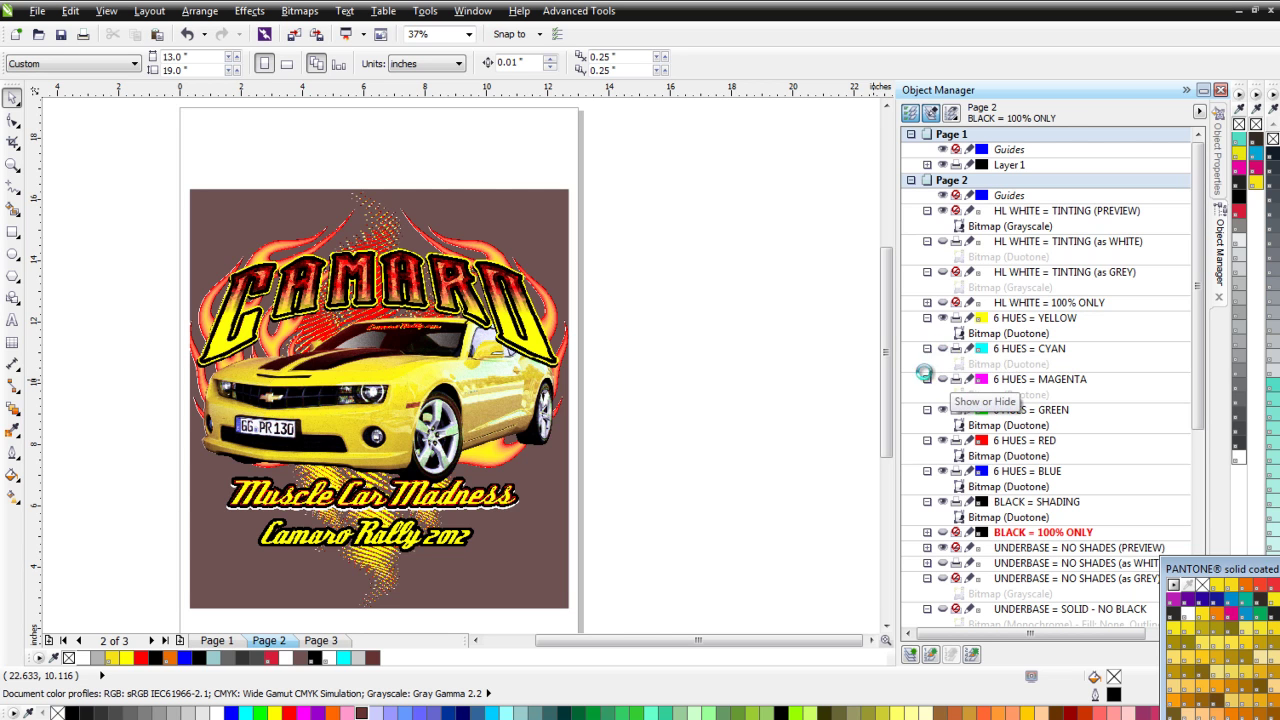
click(12, 165)
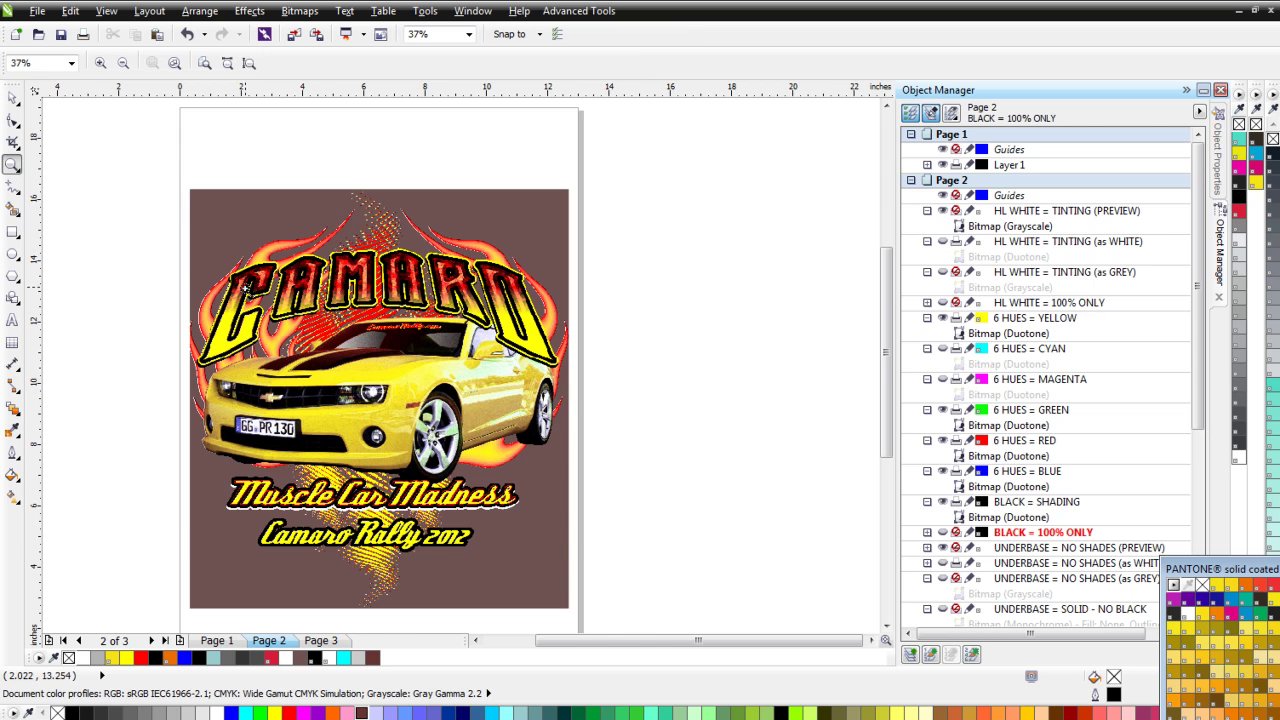
click(598, 542)
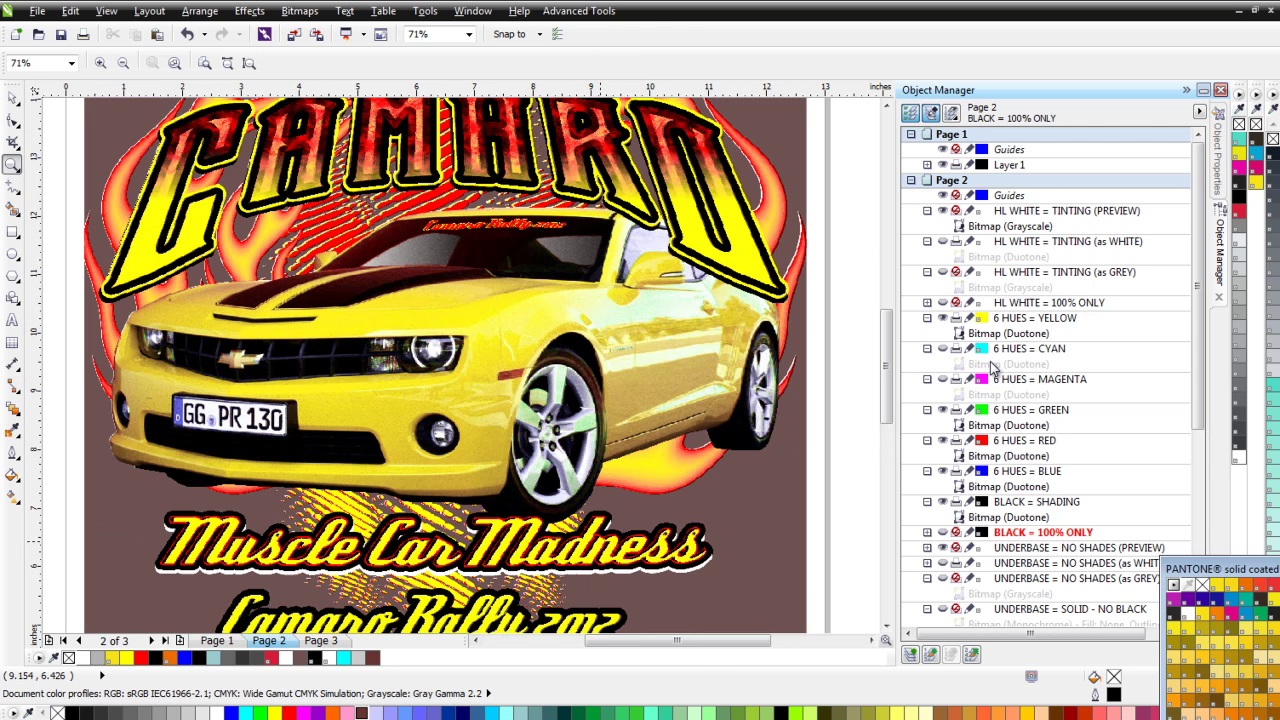
click(942, 410)
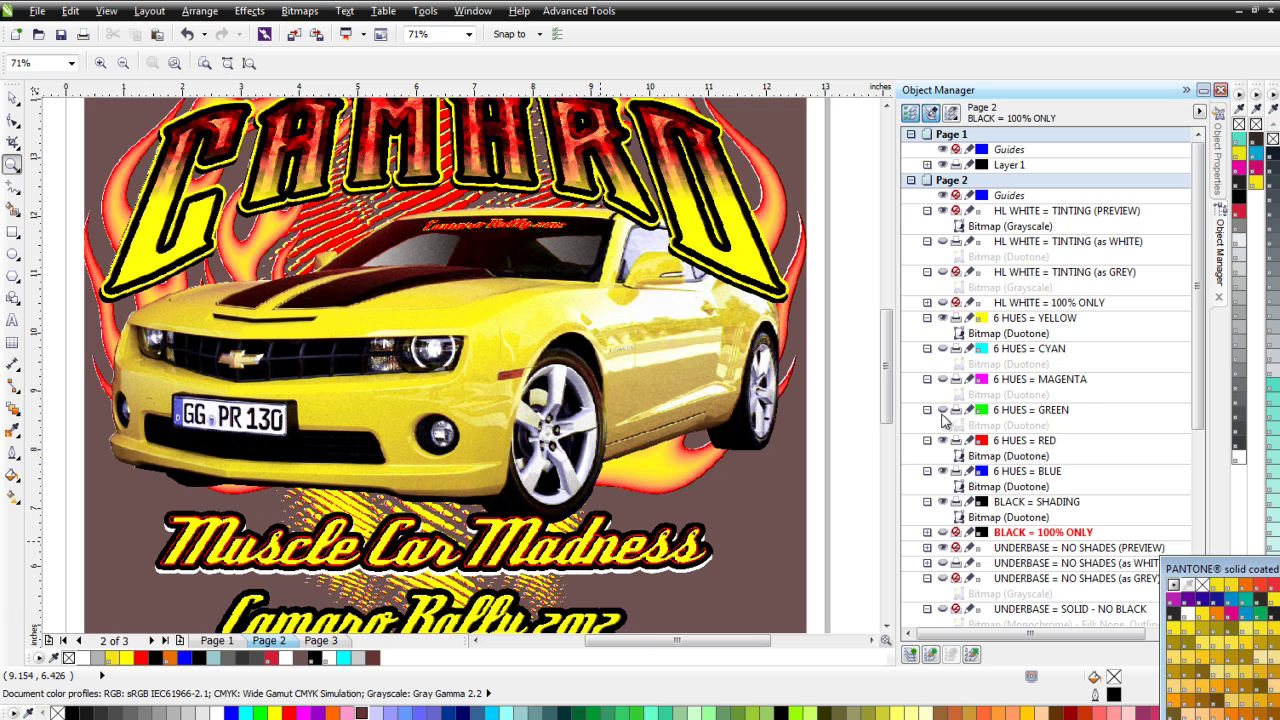
click(942, 501)
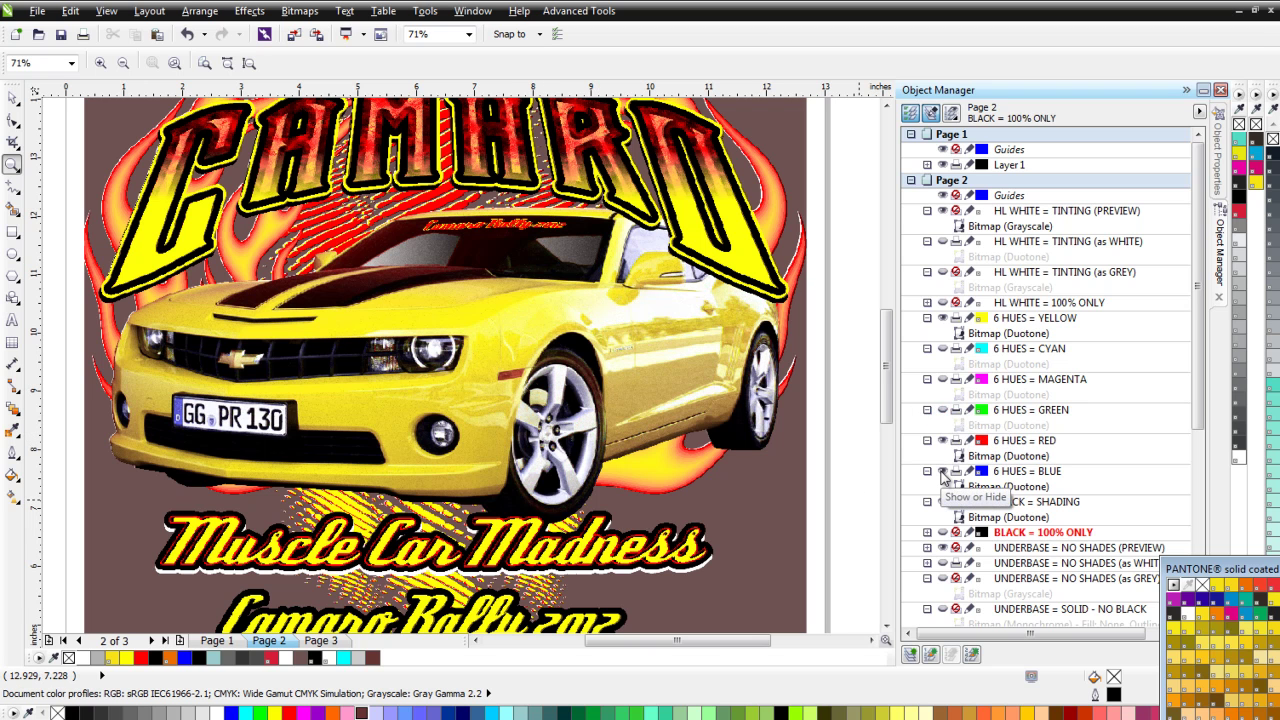
click(942, 472)
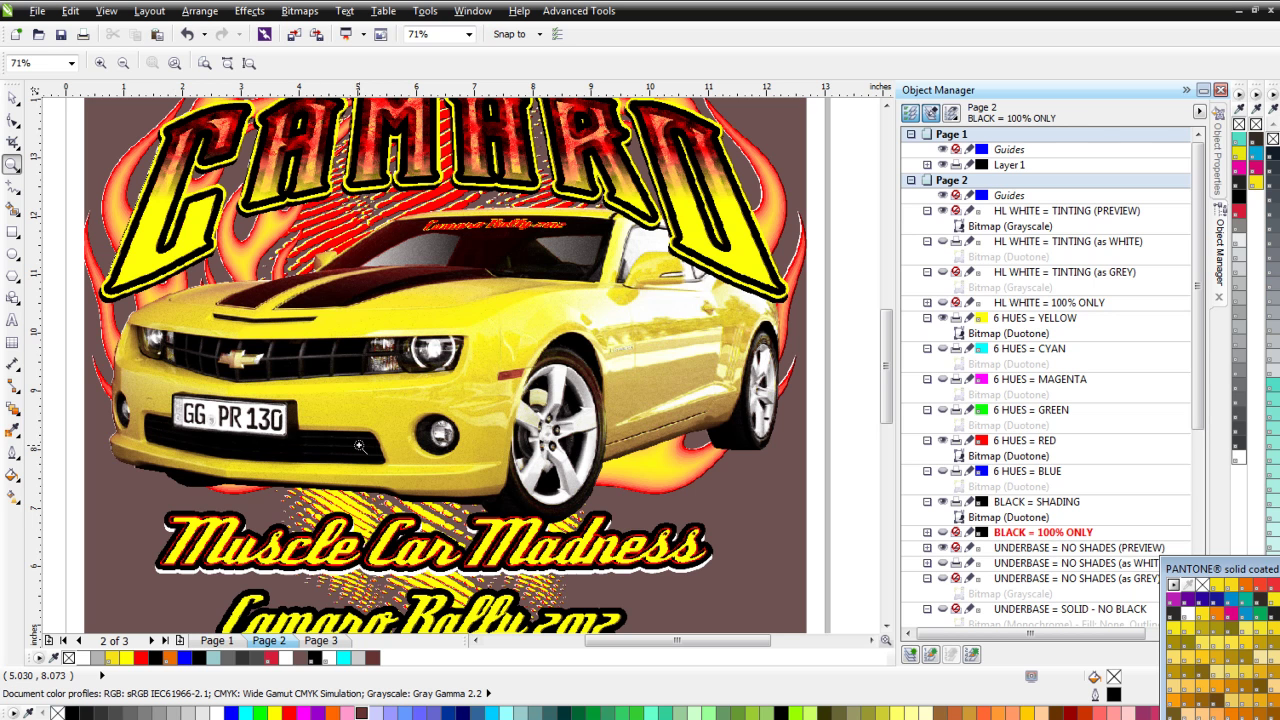
Compare the flames with the UNDERBASE = NO SHADES (as WHITE) layer shown instead of the preview underbase, and restore the preview layer
drag(740, 188, 800, 238)
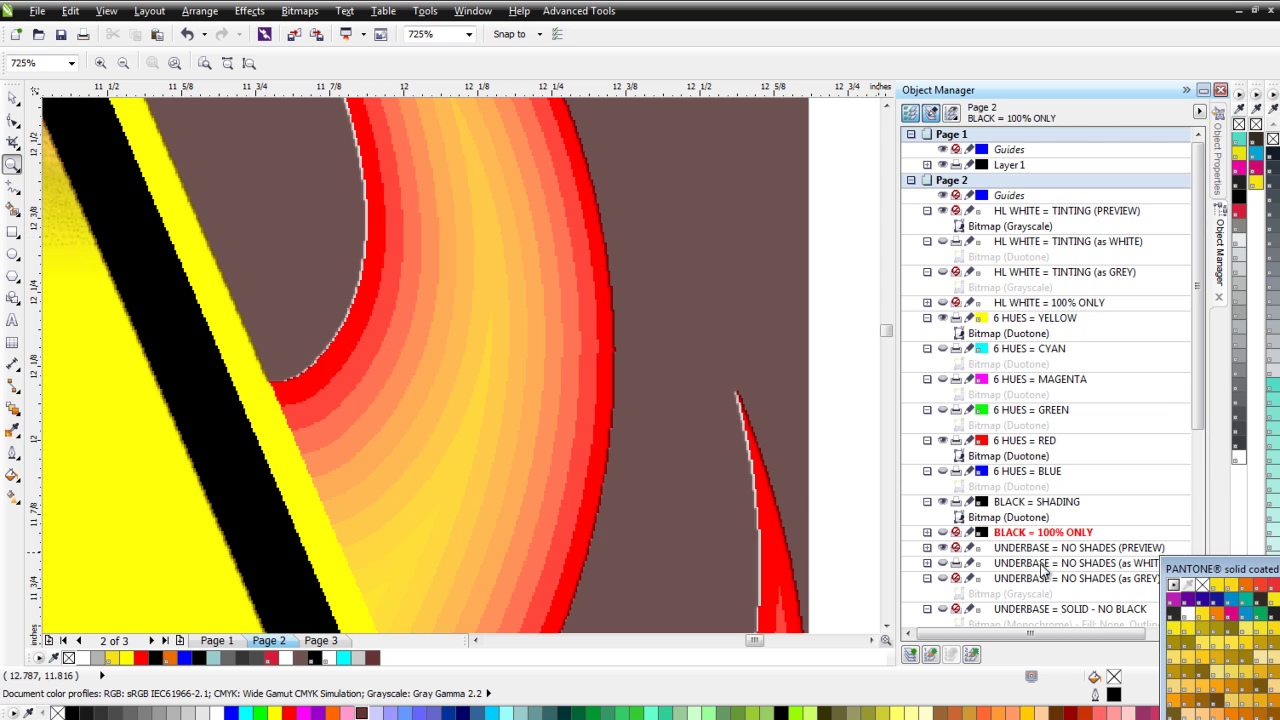
click(942, 562)
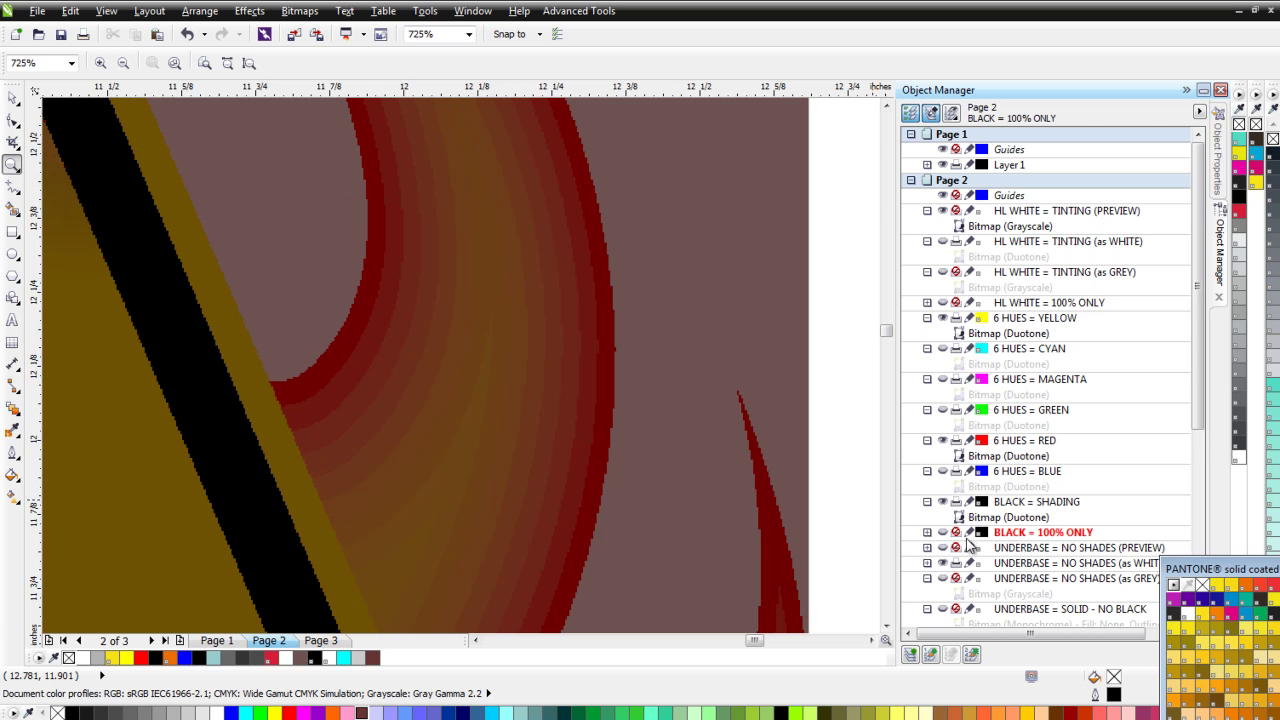
click(942, 549)
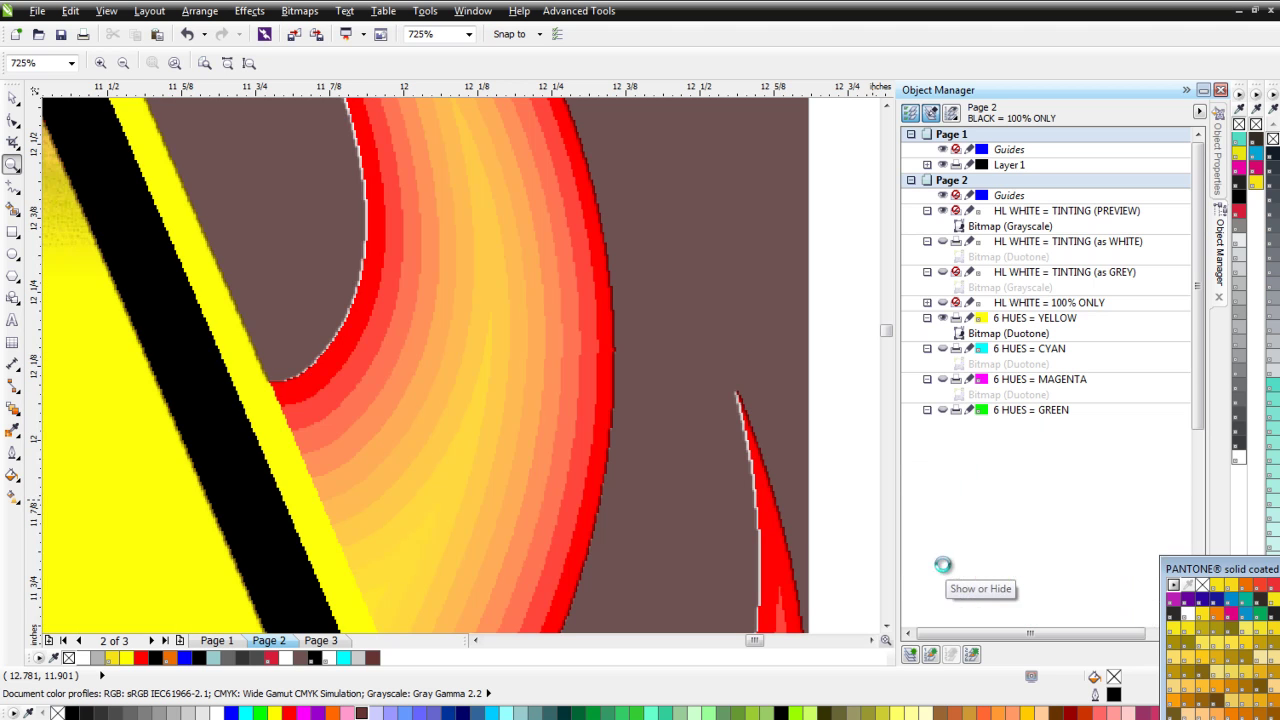
scroll(980, 472, down, 1)
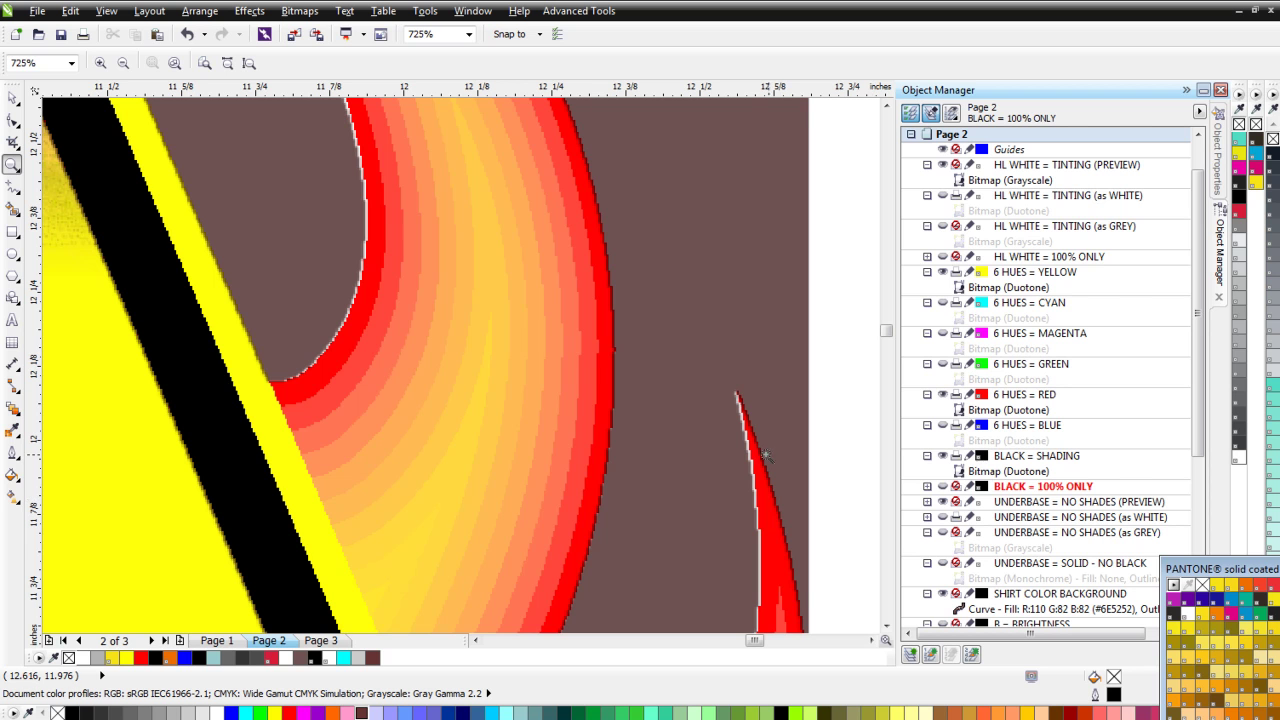
scroll(437, 360, down, 1)
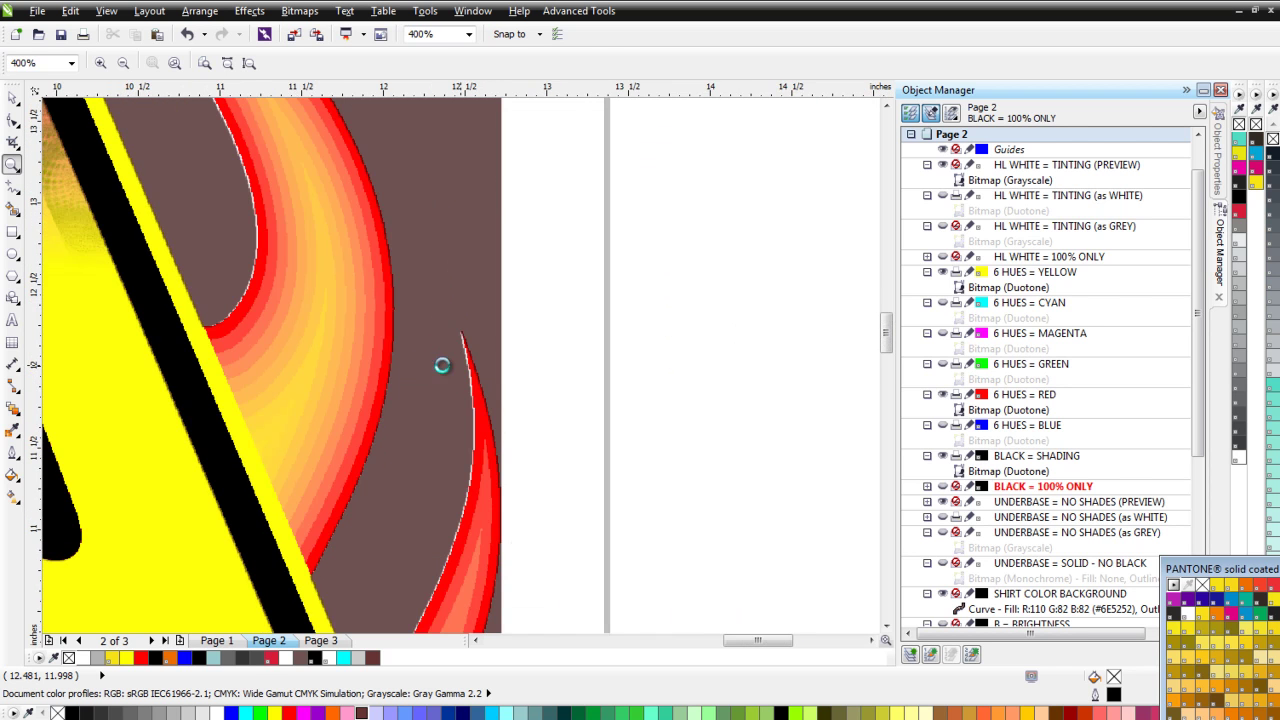
scroll(443, 363, down, 1)
scroll(455, 365, down, 1)
scroll(460, 366, down, 1)
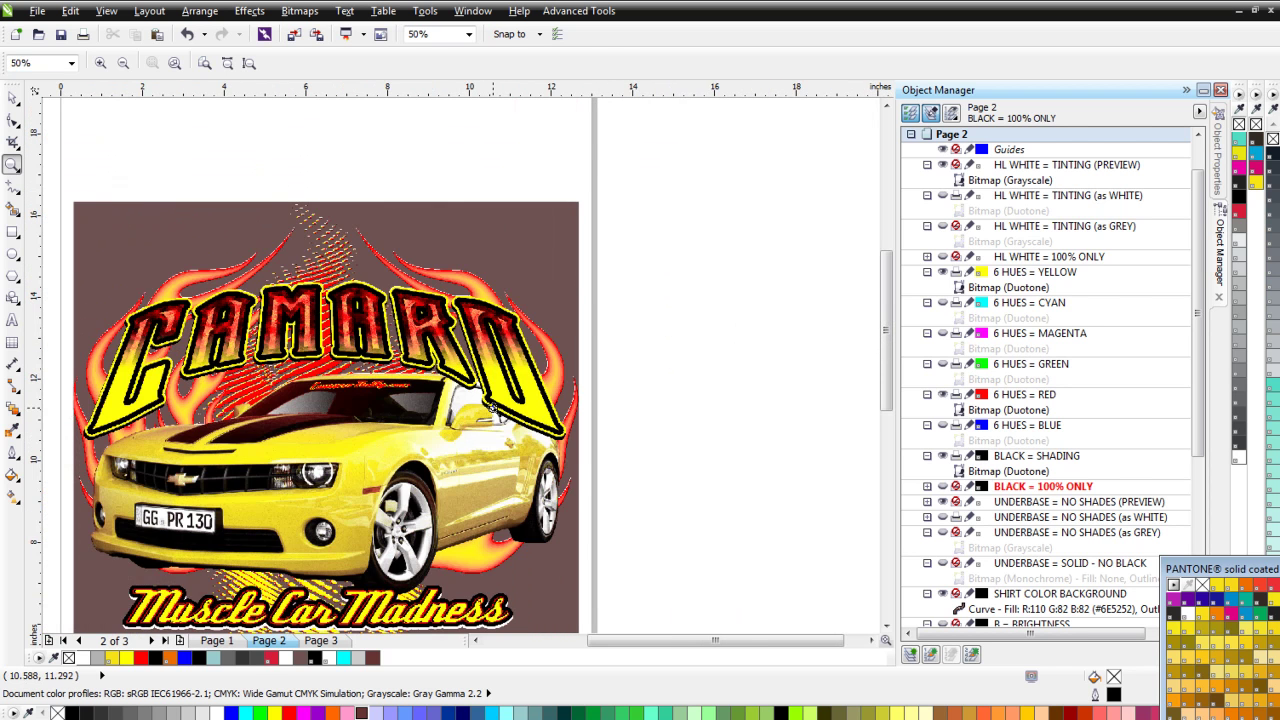
scroll(449, 364, down, 1)
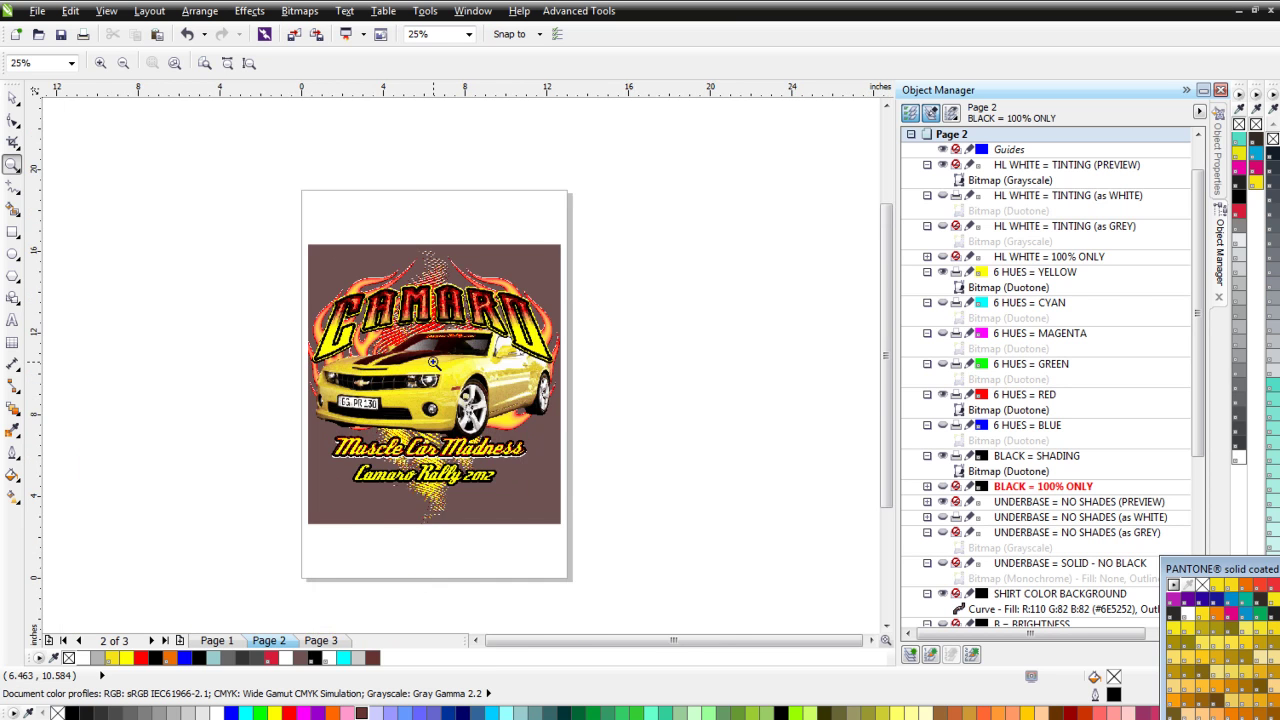
scroll(436, 364, up, 1)
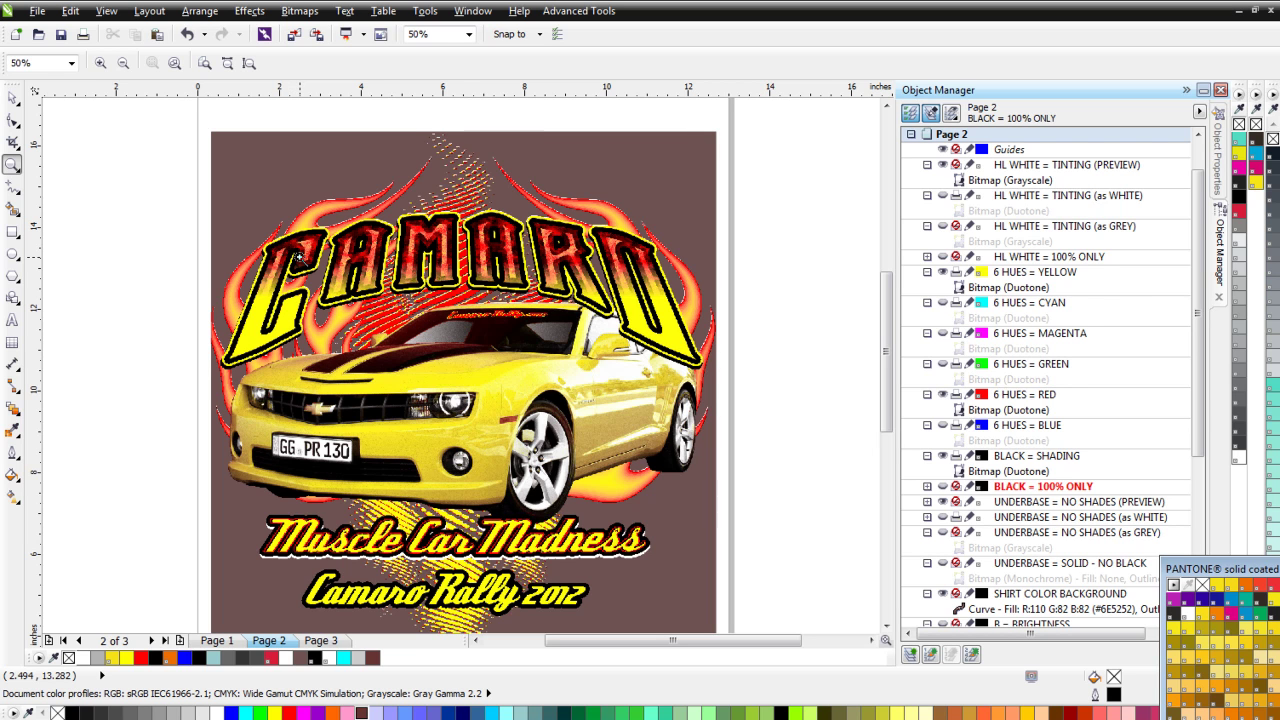
Reposition the chili pepper logo bitmap on Page 3 to about X 6.65", Y 8.94"
click(322, 641)
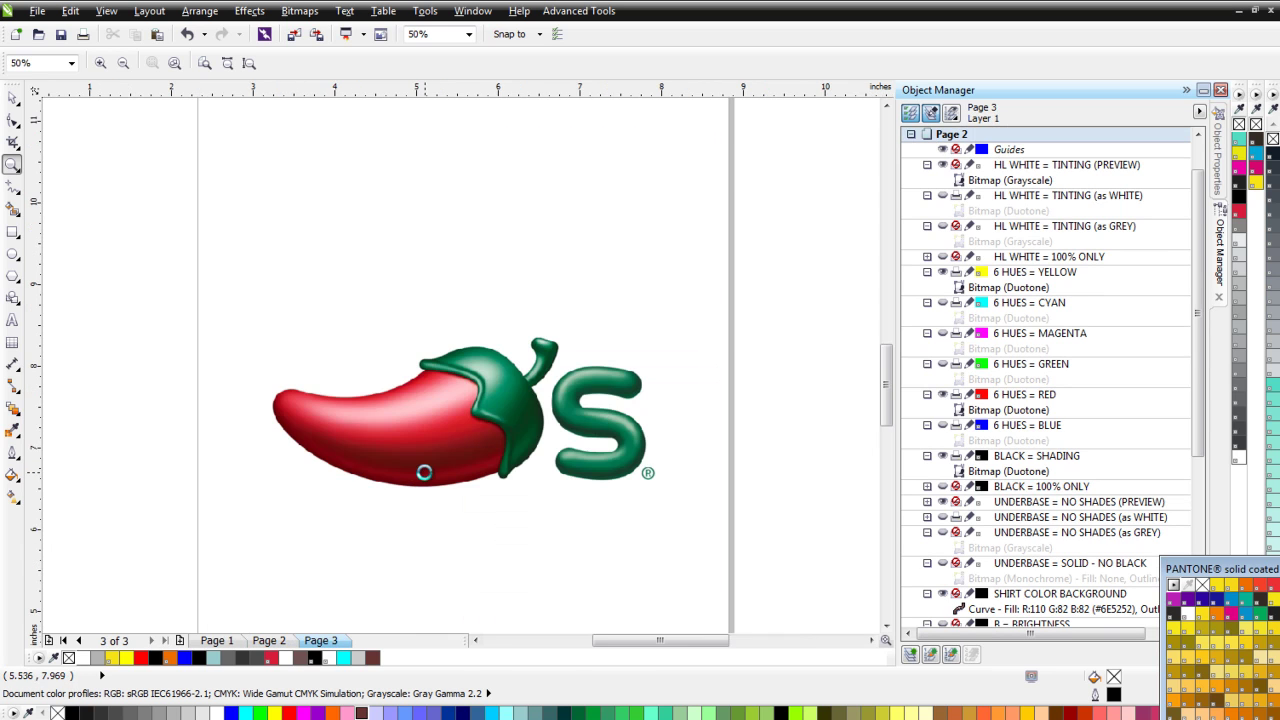
click(424, 472)
right_click(636, 330)
click(464, 368)
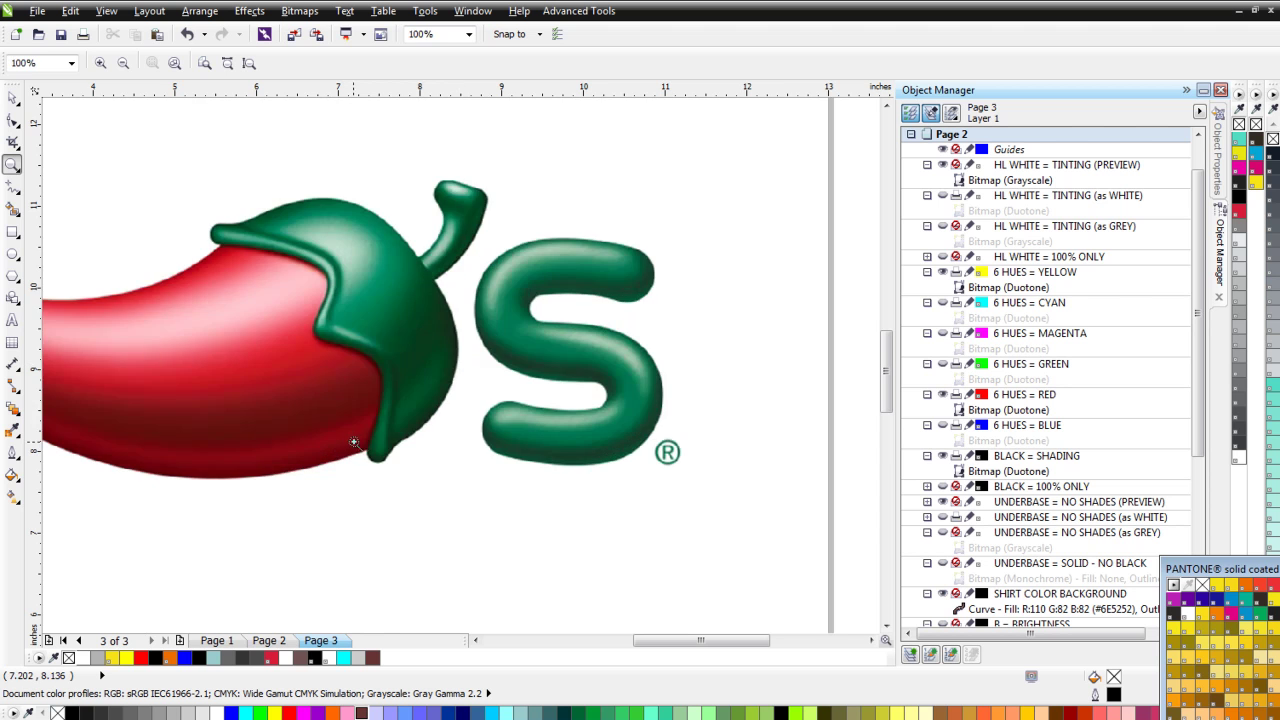
right_click(356, 440)
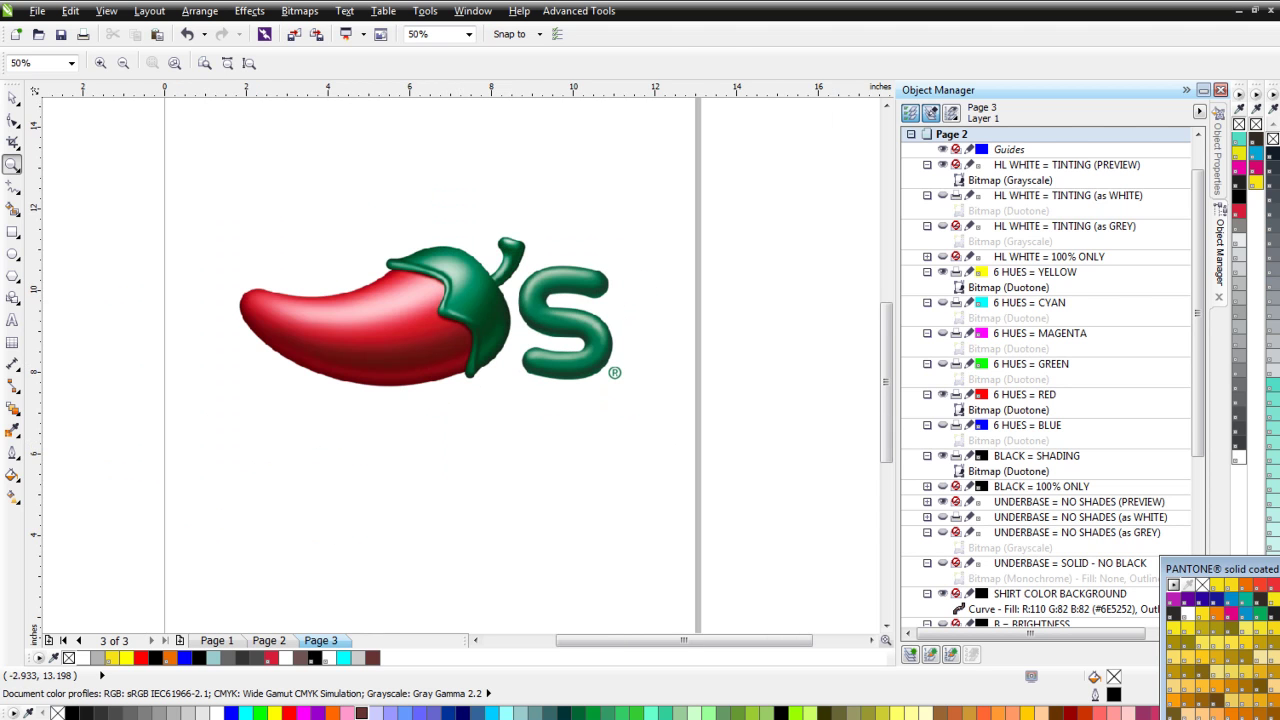
click(12, 97)
click(458, 293)
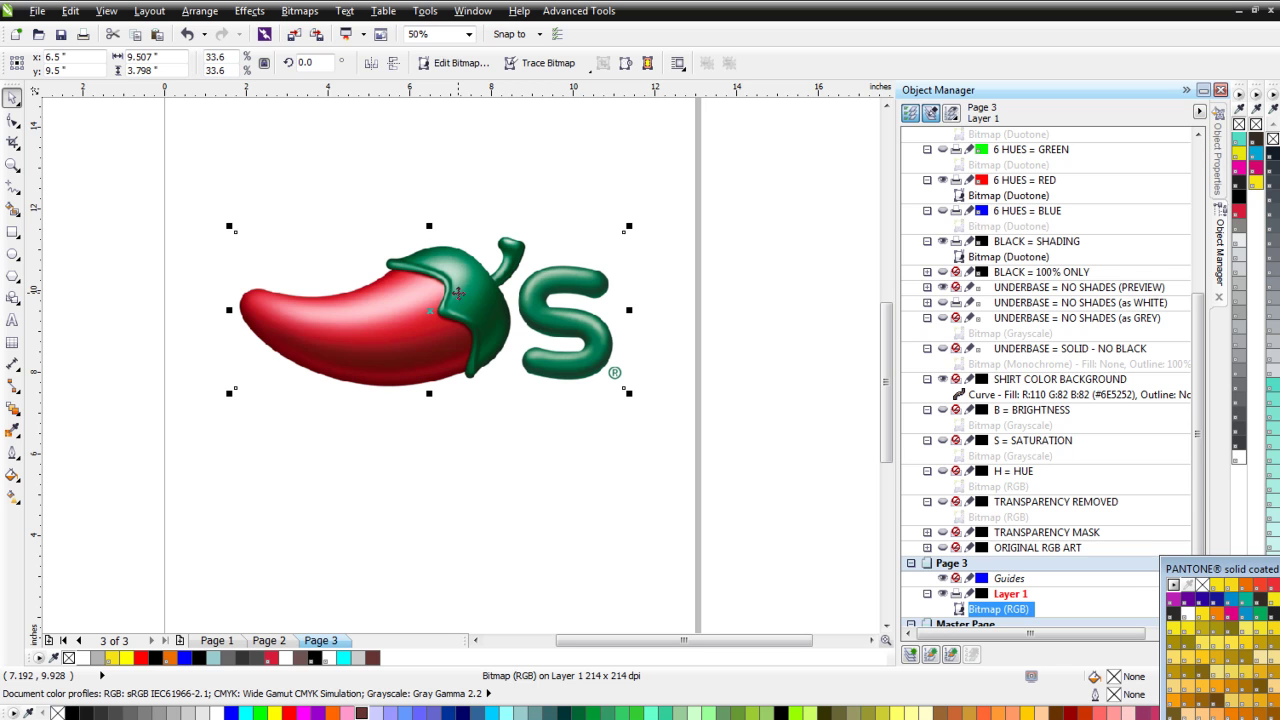
drag(462, 296, 673, 367)
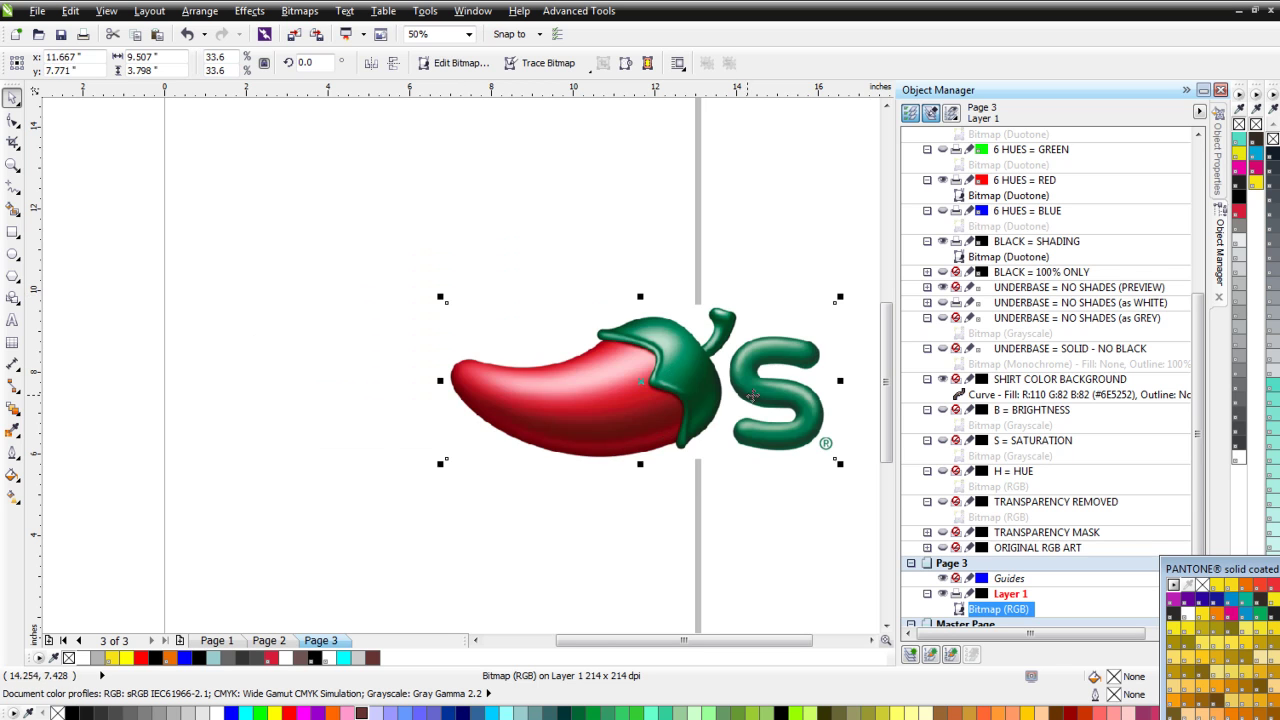
drag(755, 442, 476, 338)
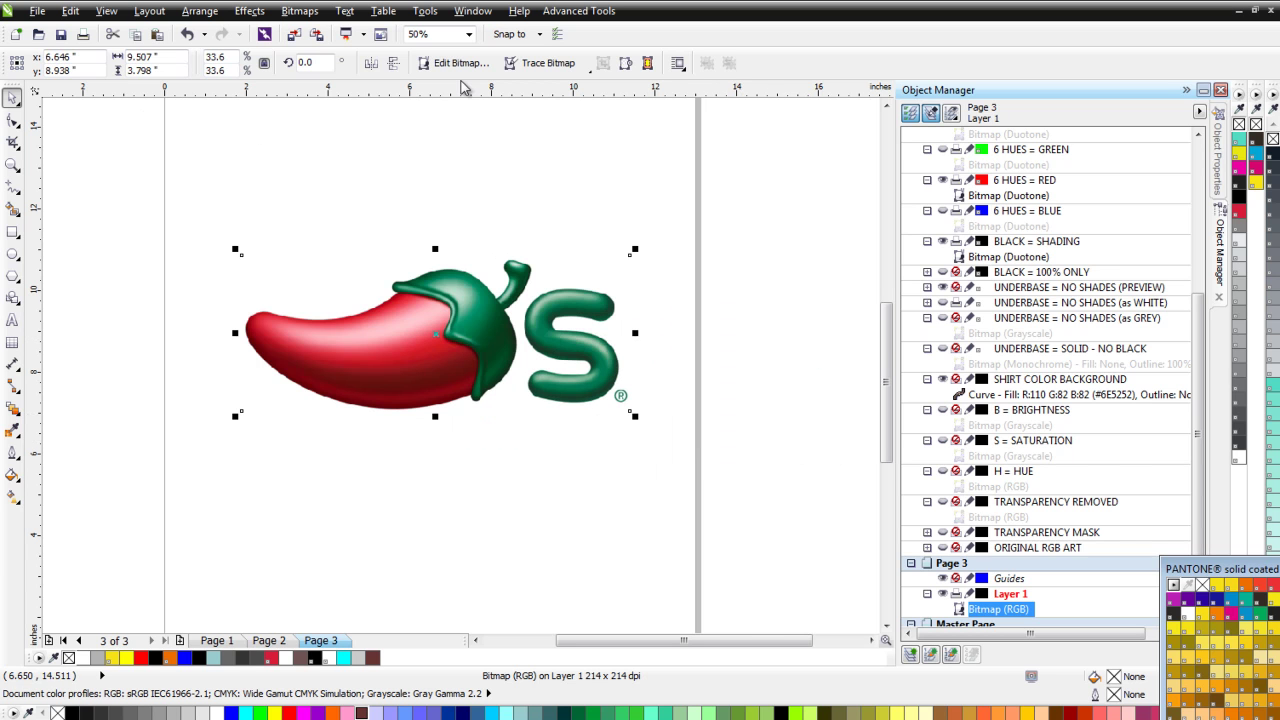
Delete Page 2 with the Camaro separations
right_click(272, 645)
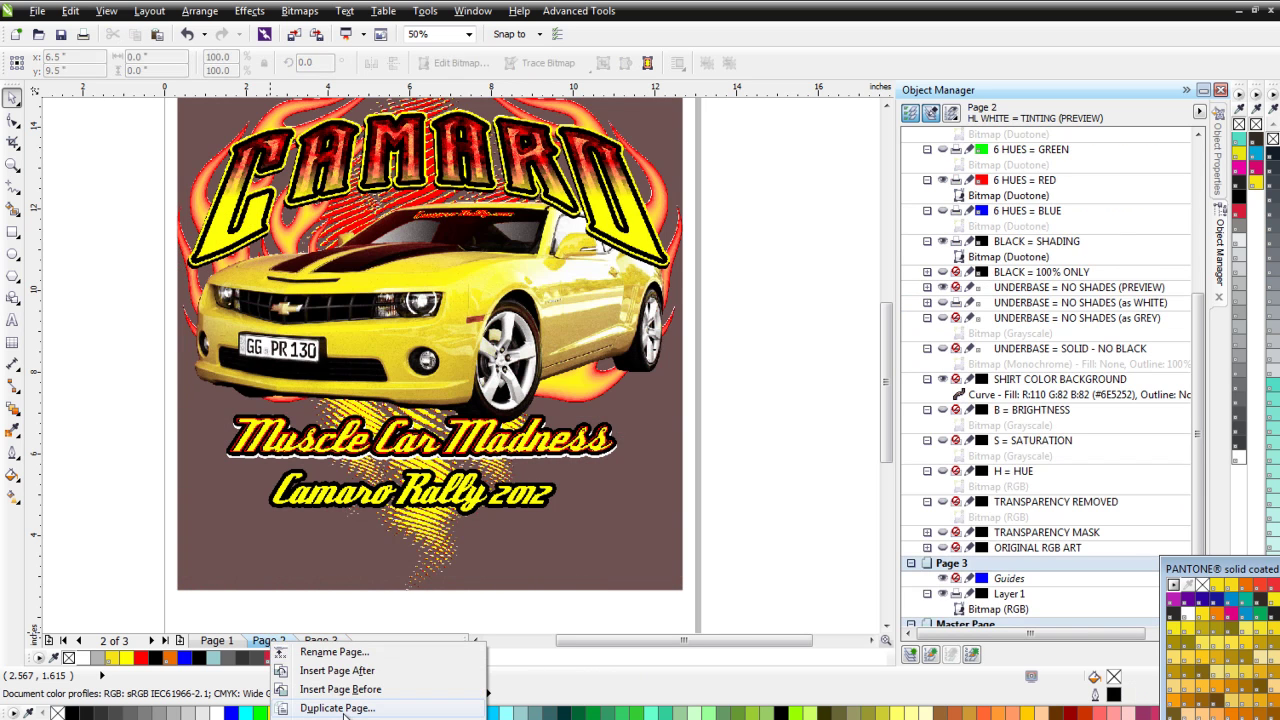
click(322, 690)
right_click(225, 645)
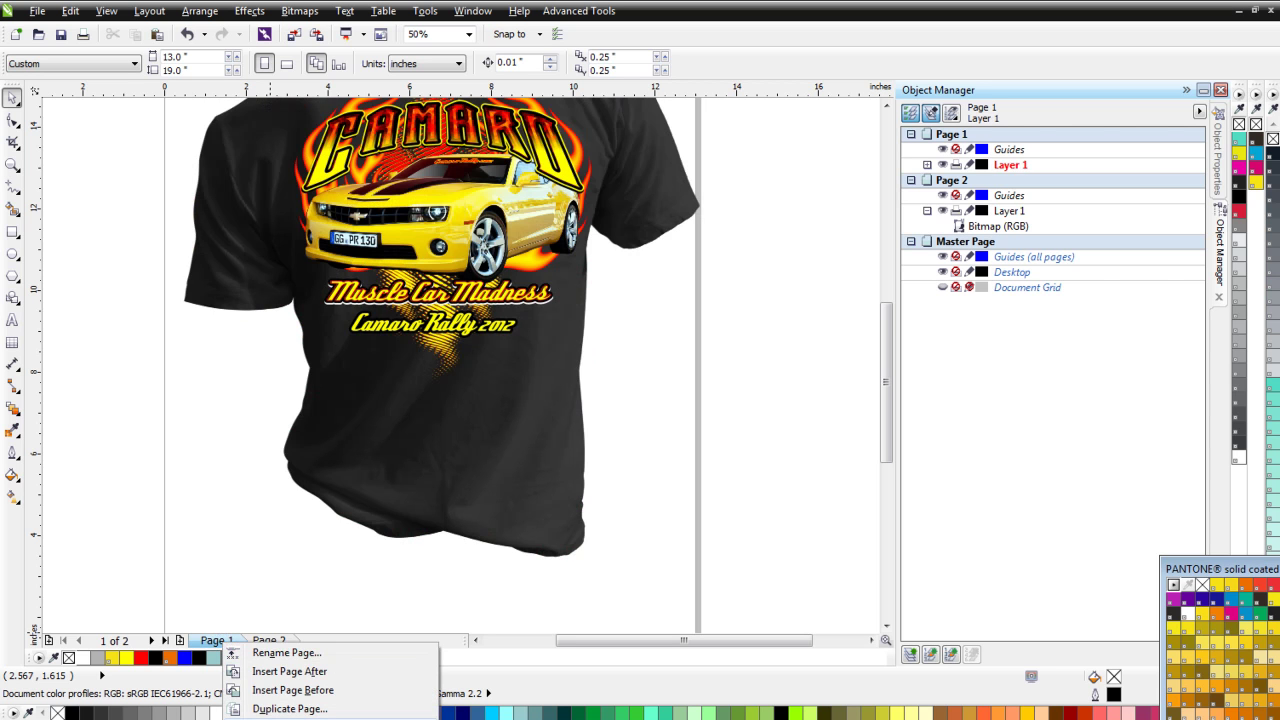
click(309, 534)
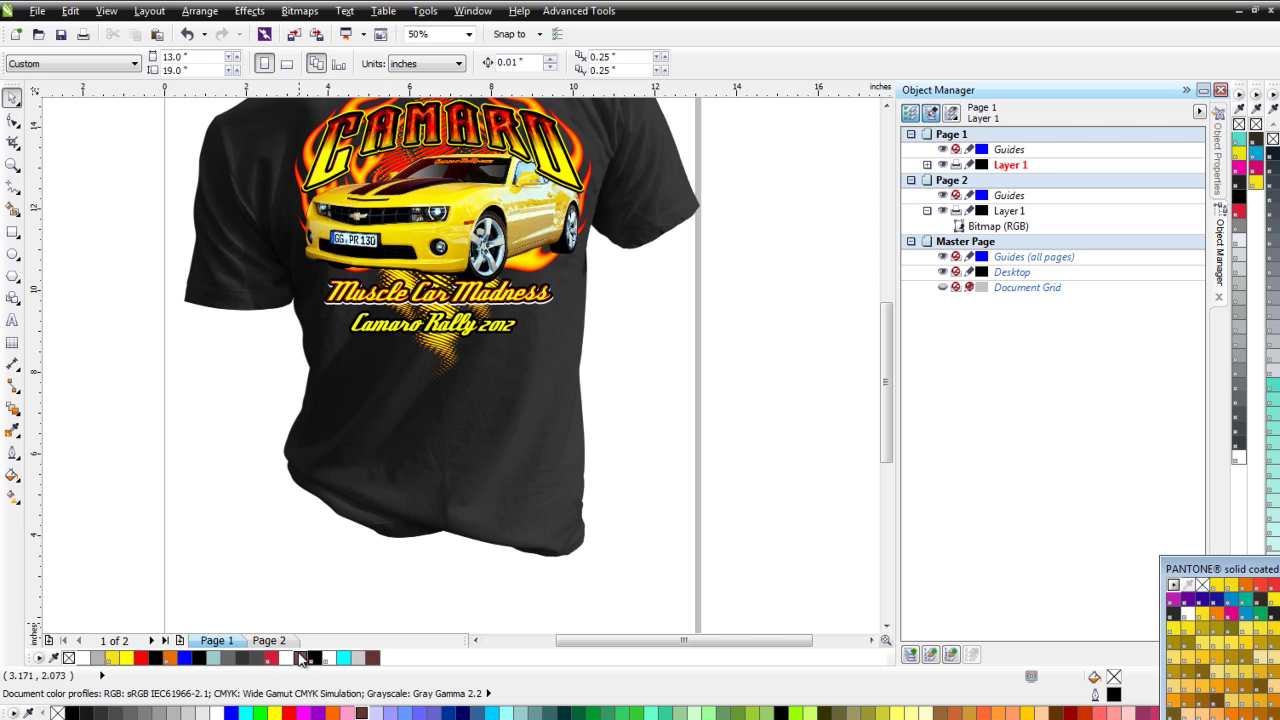
Open the chili pepper logo bitmap from Page 2 for editing in Corel PHOTO-PAINT and maximize its image window
click(283, 640)
click(315, 385)
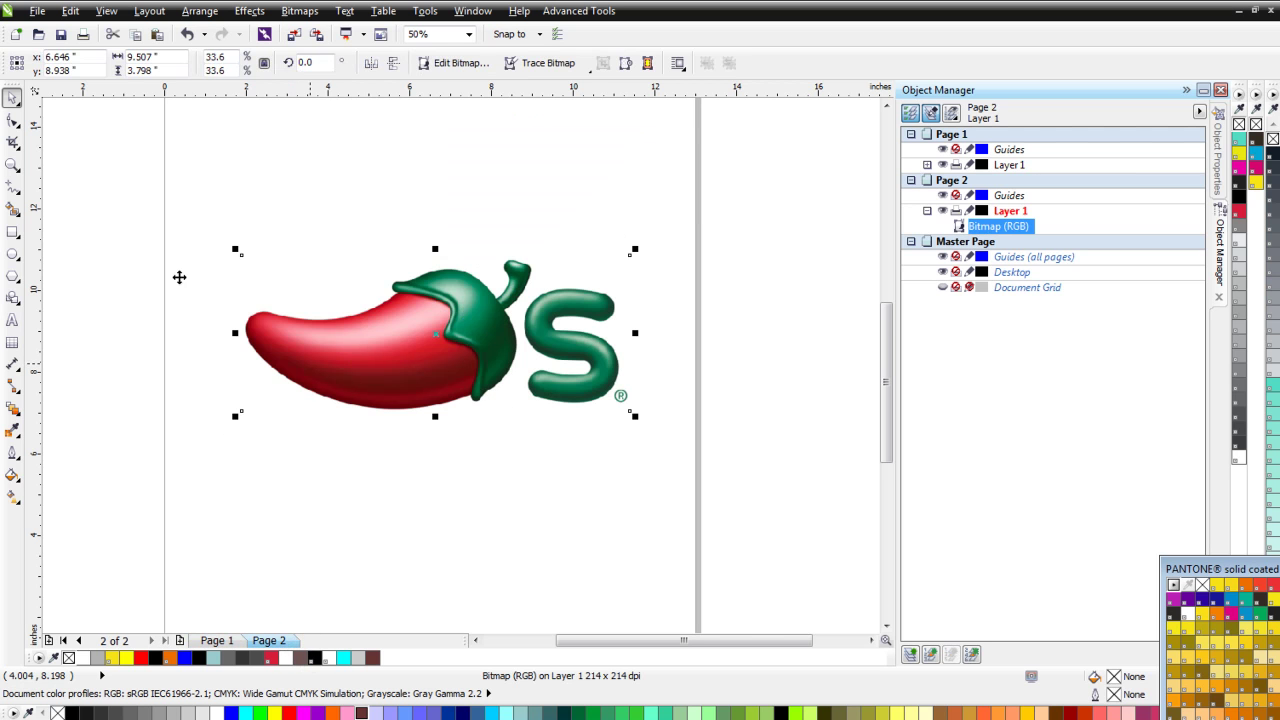
click(308, 14)
click(333, 119)
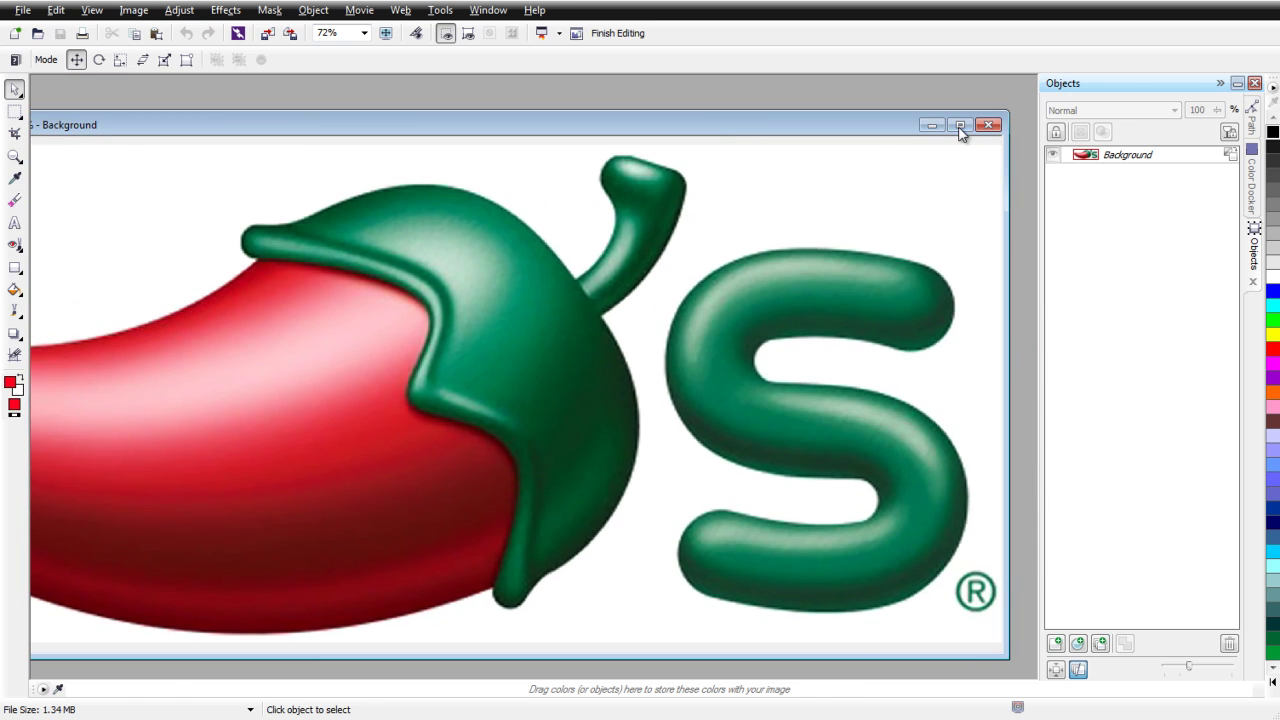
click(960, 126)
scroll(753, 297, down, 1)
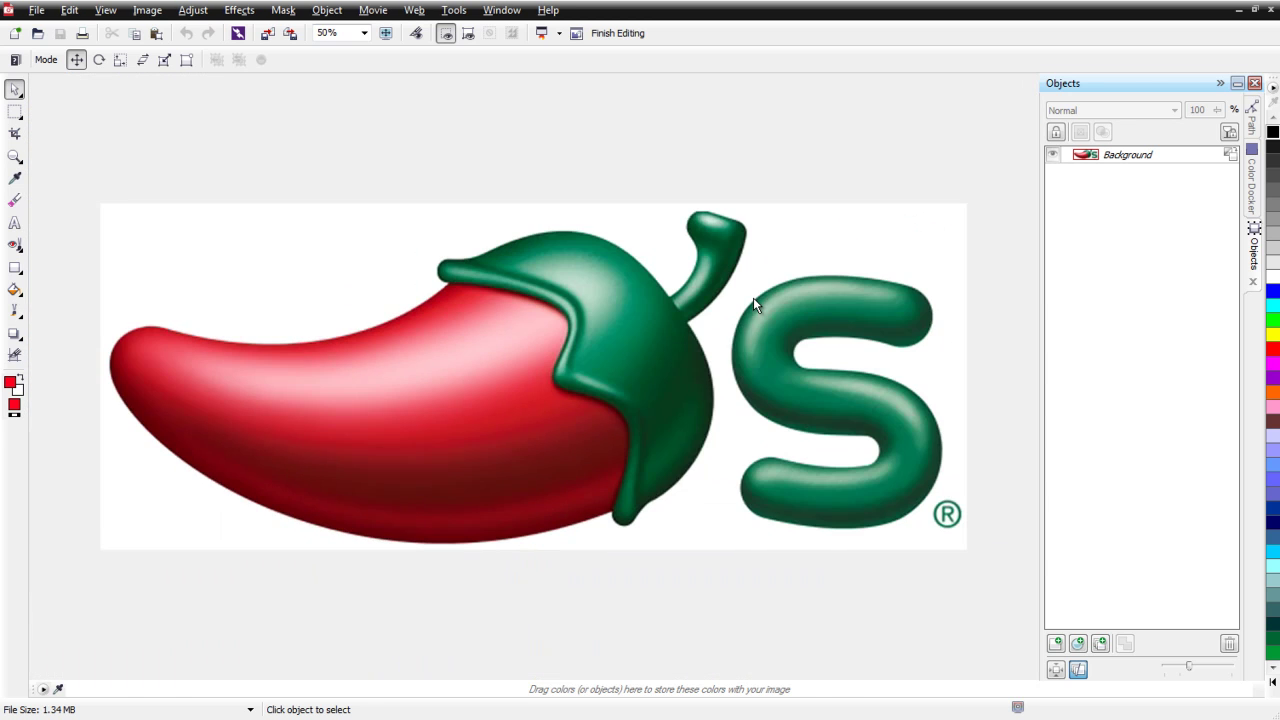
Mask the white background around the chili pepper and the S with the Magic Wand Mask at tolerance 24
click(15, 112)
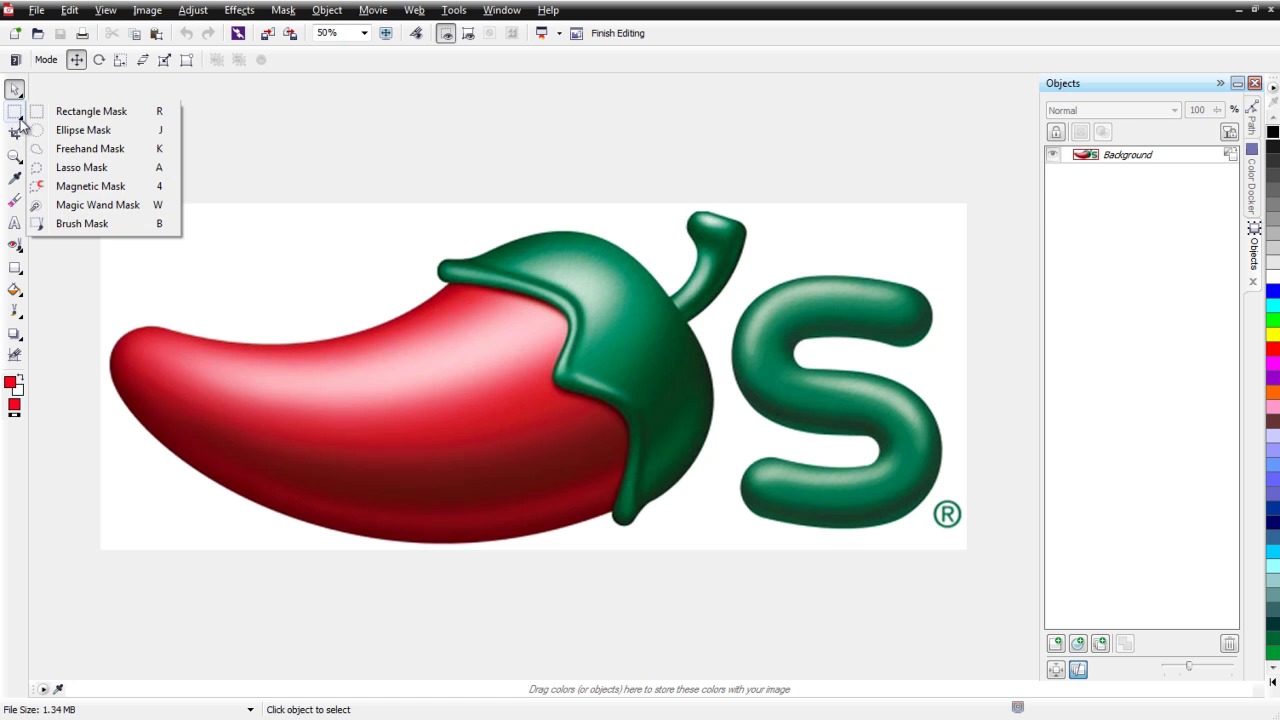
click(87, 209)
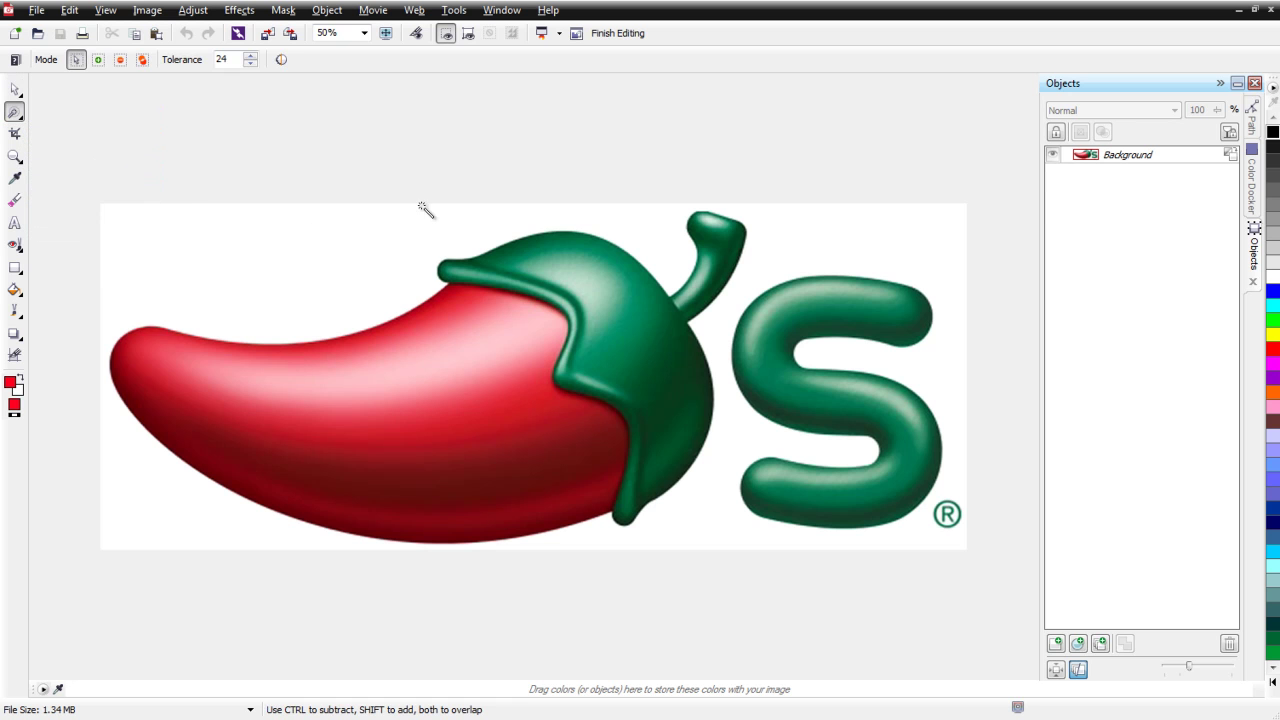
click(372, 270)
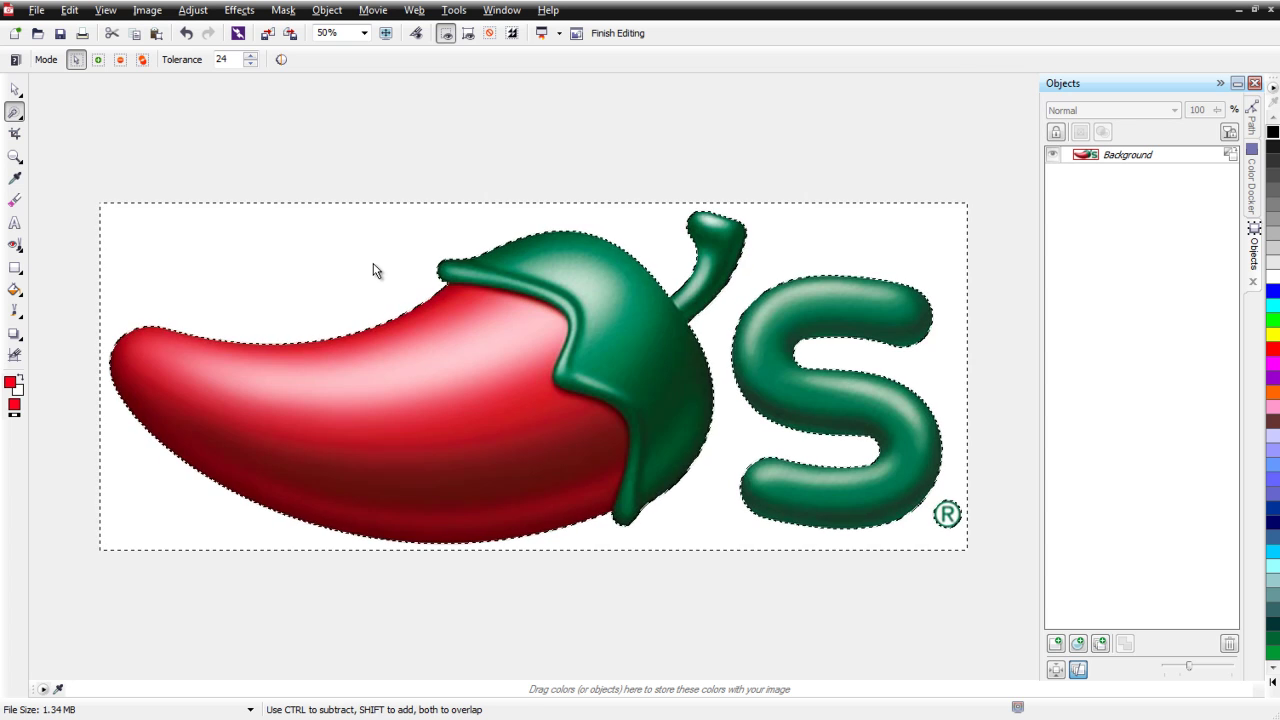
Expand the mask outline by a width of 1 so it covers the light fringe along the artwork's edges
scroll(418, 316, up, 1)
scroll(418, 316, up, 6)
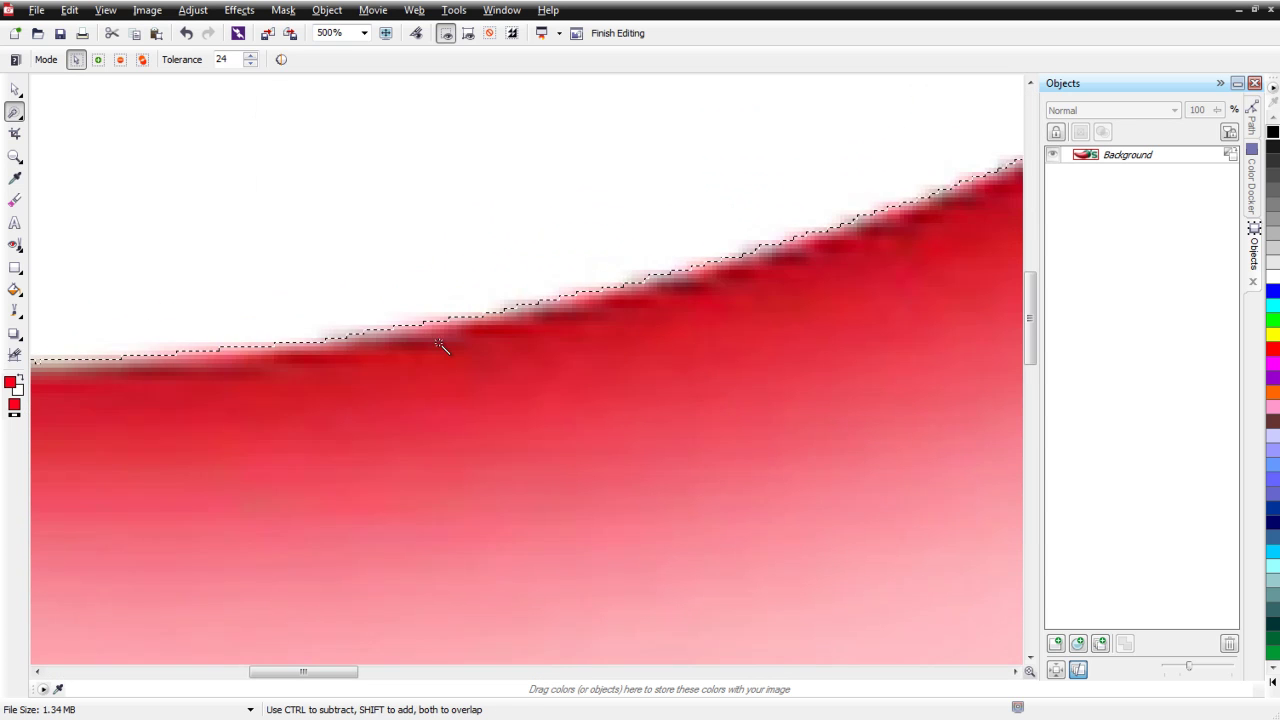
click(283, 10)
mouse_move(363, 212)
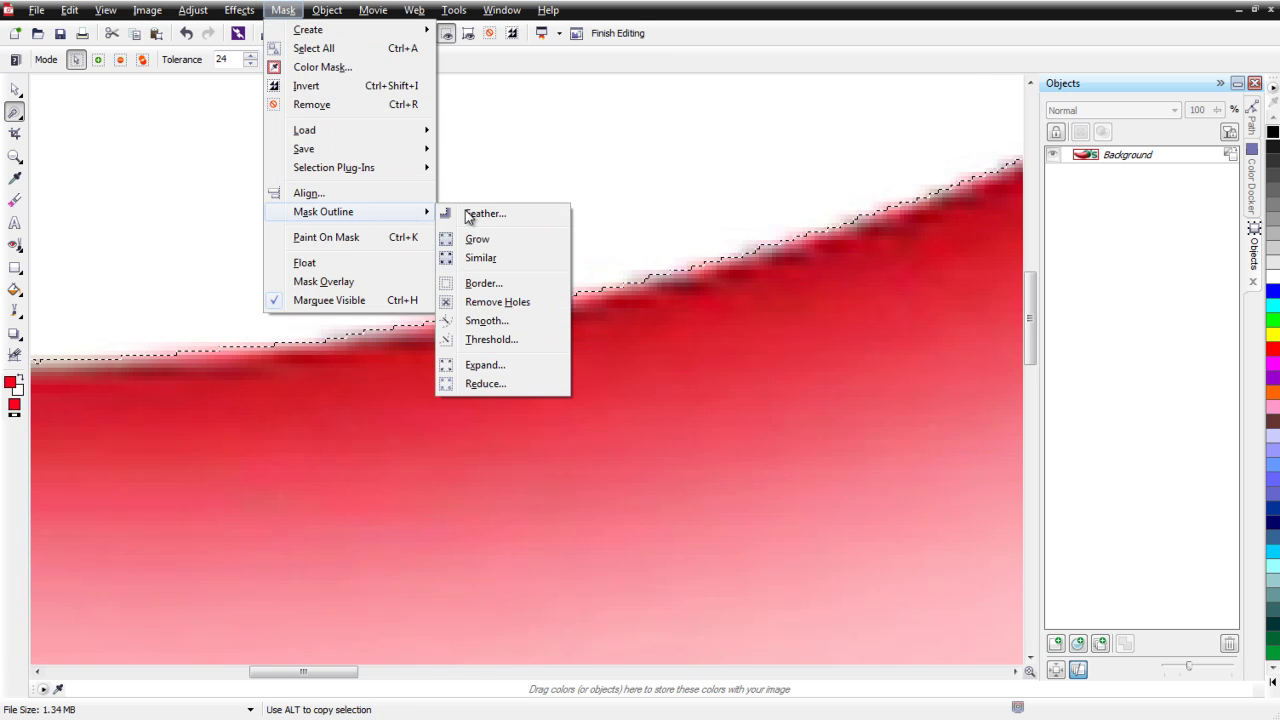
click(500, 370)
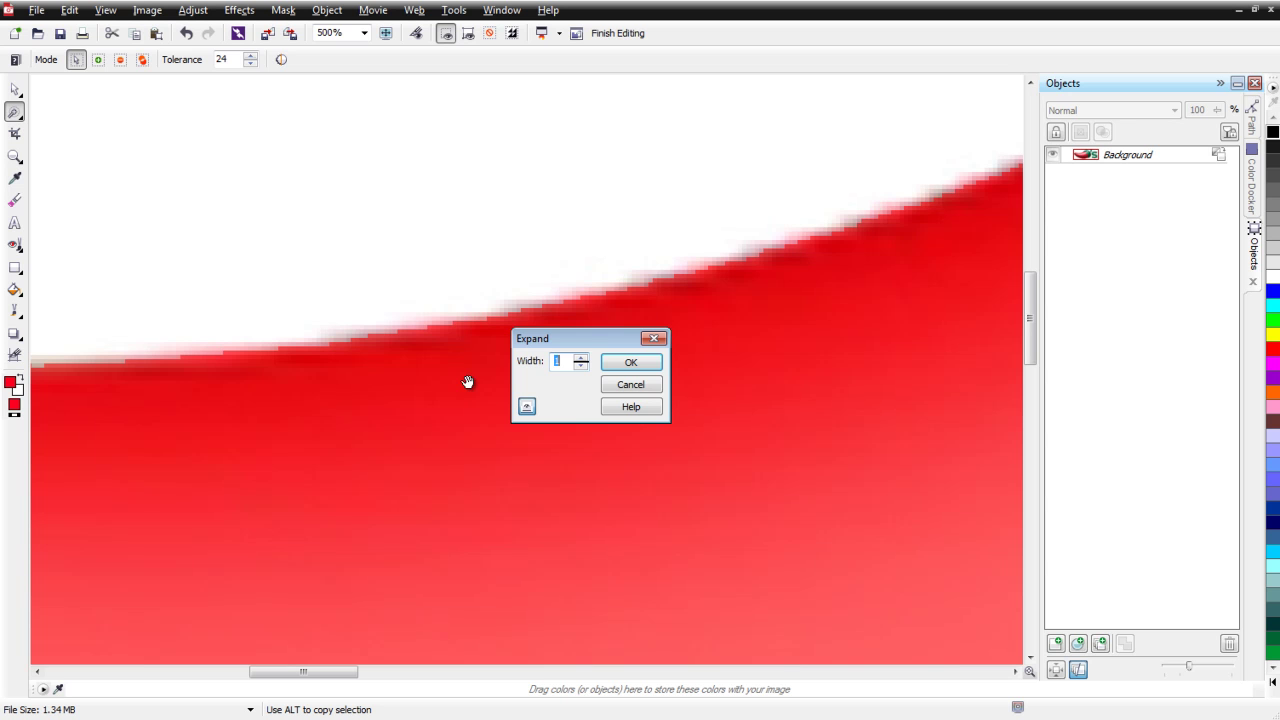
click(633, 364)
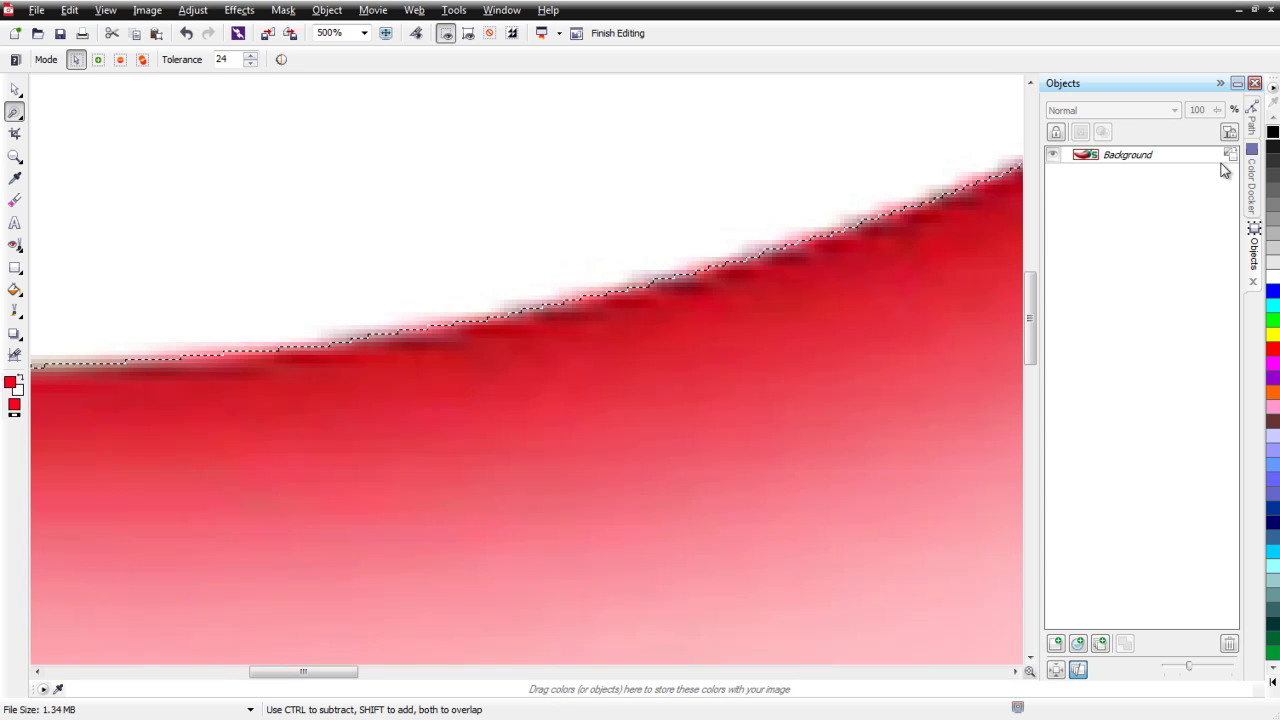
Convert the Background to an object and delete the masked white area to make it transparent
click(1230, 155)
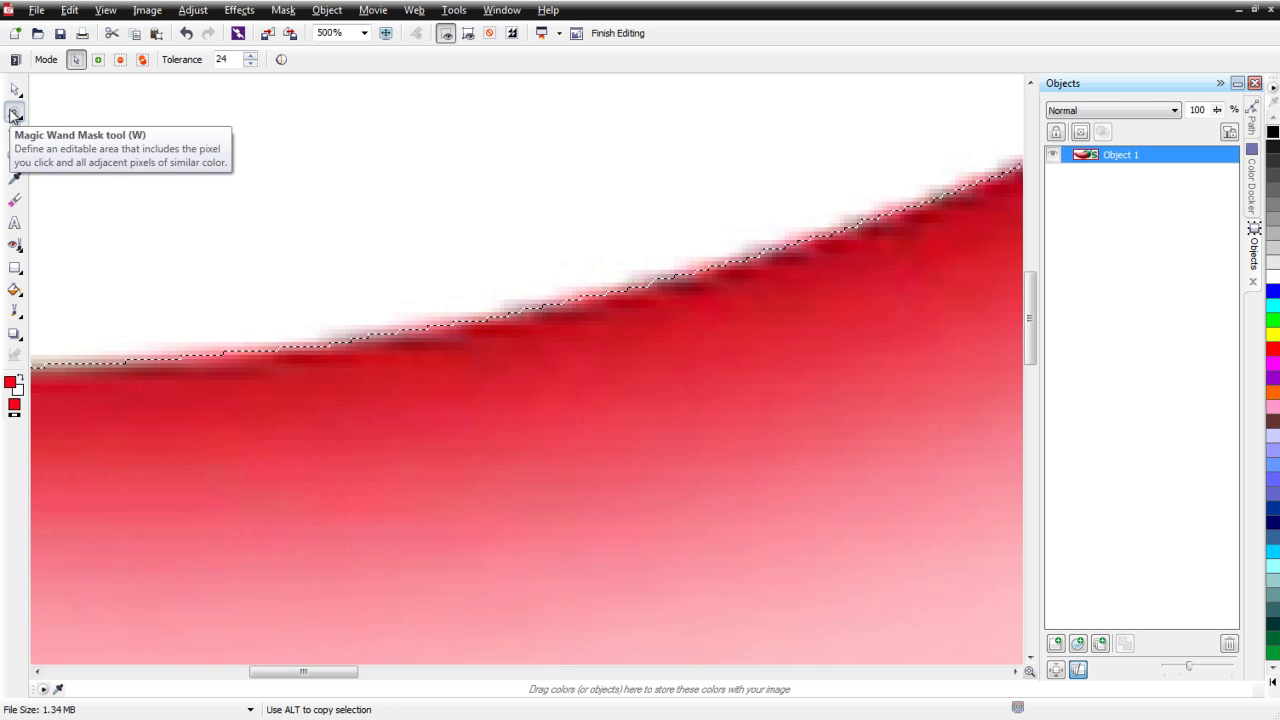
key(Delete)
scroll(737, 514, down, 3)
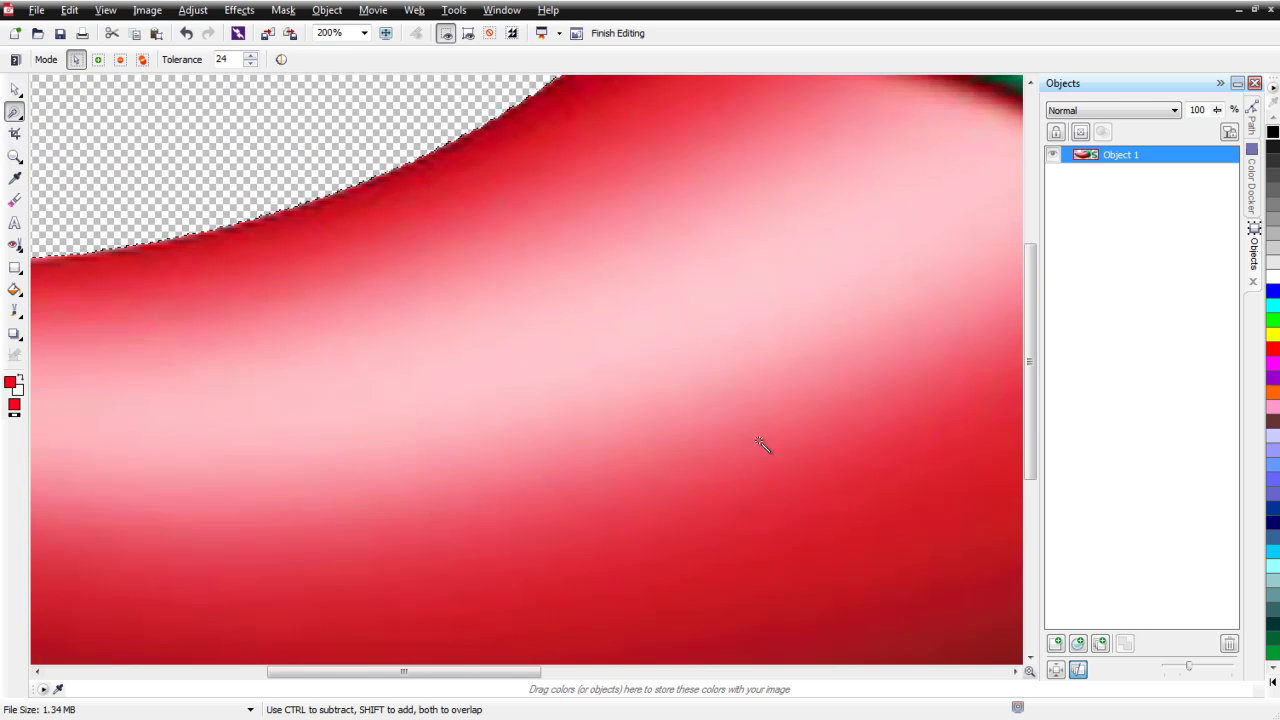
scroll(755, 447, down, 3)
scroll(740, 435, up, 4)
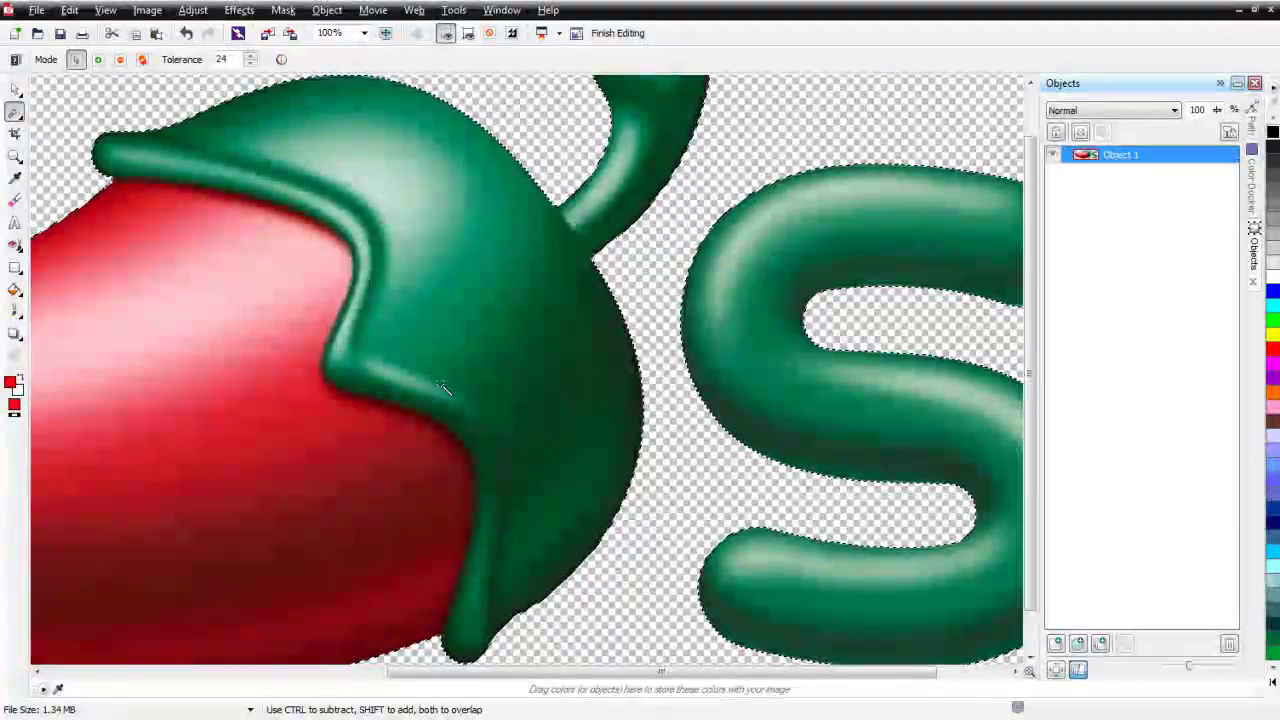
scroll(443, 388, up, 1)
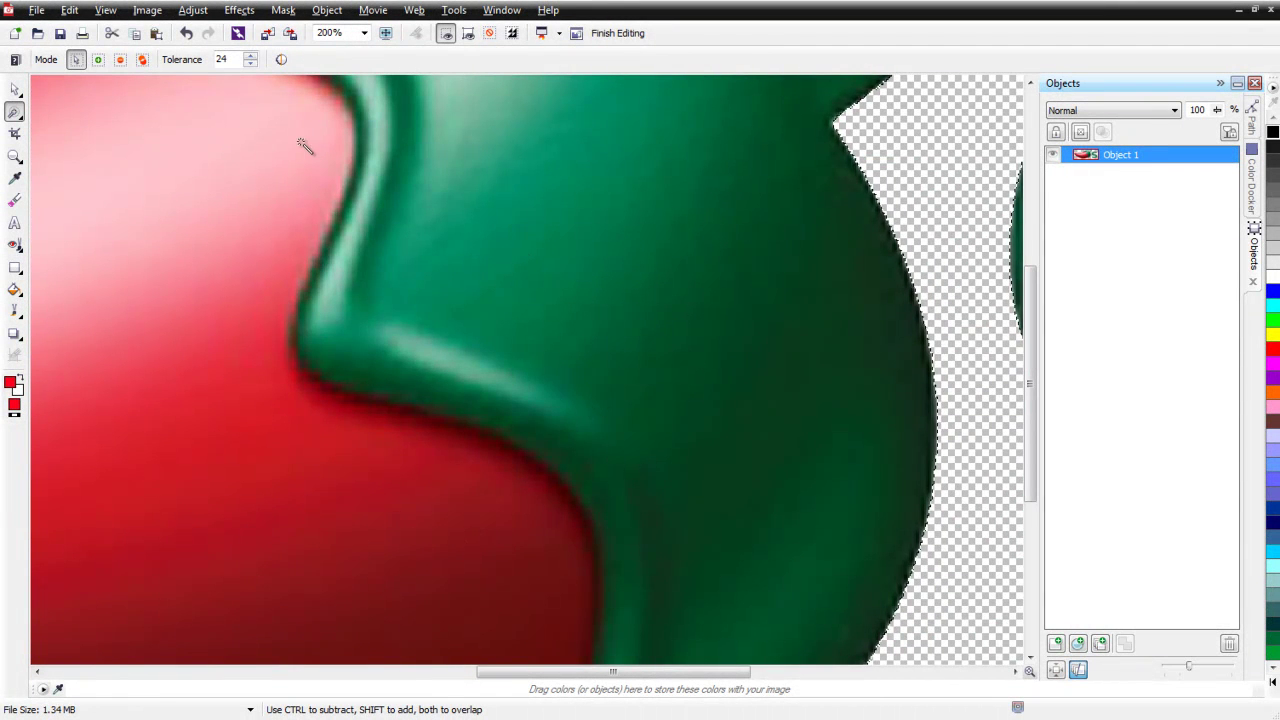
Invert the mask to cover the pepper and lettering, and apply a Smart Blur with an amount of 70
click(285, 12)
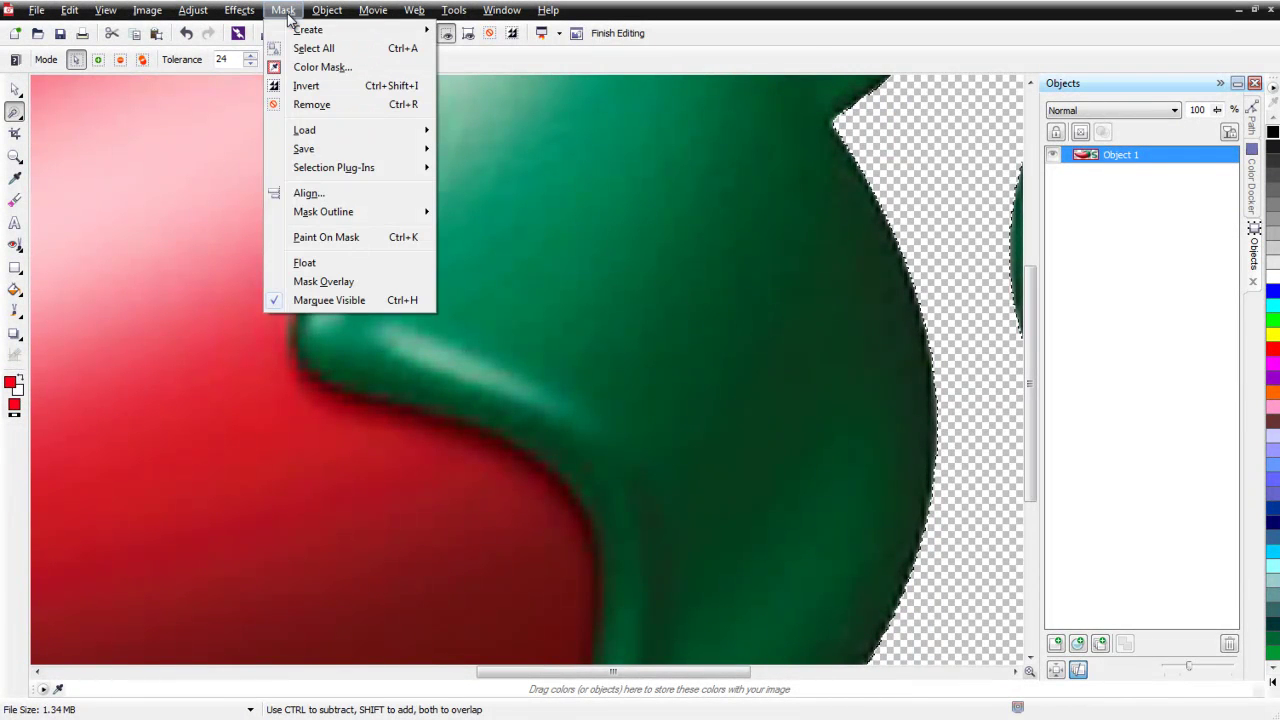
click(316, 84)
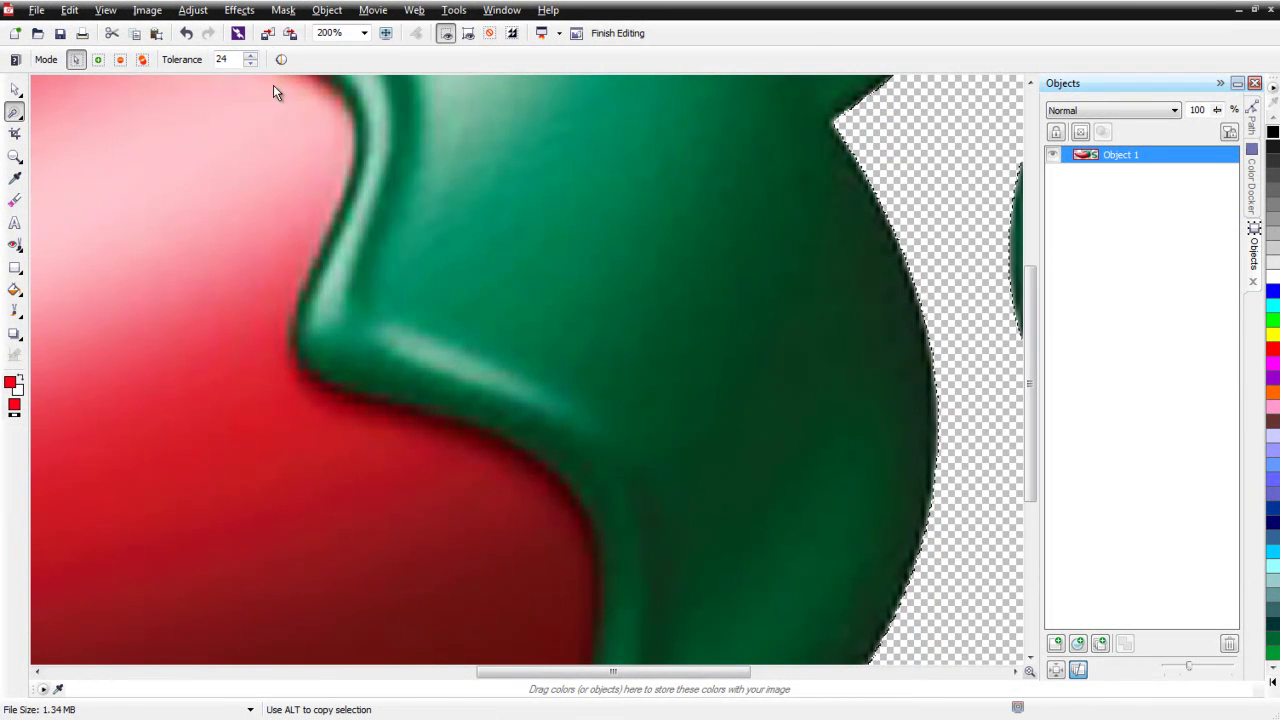
click(239, 10)
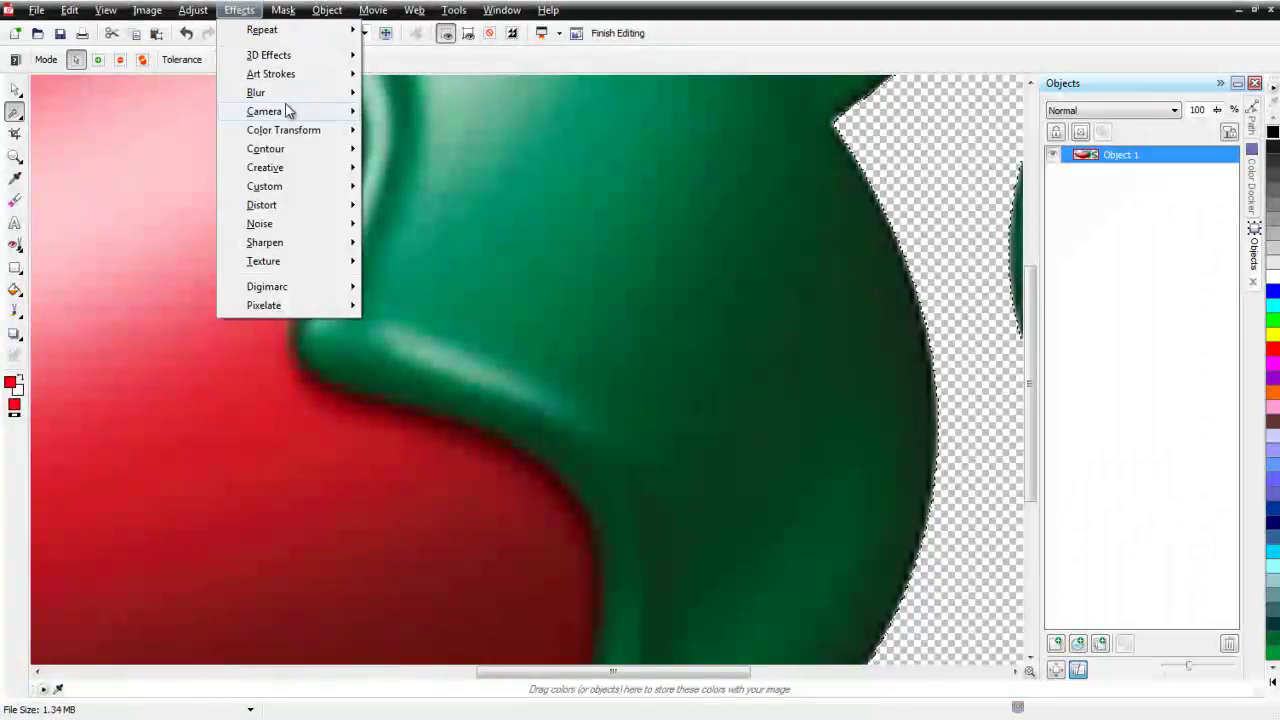
mouse_move(320, 93)
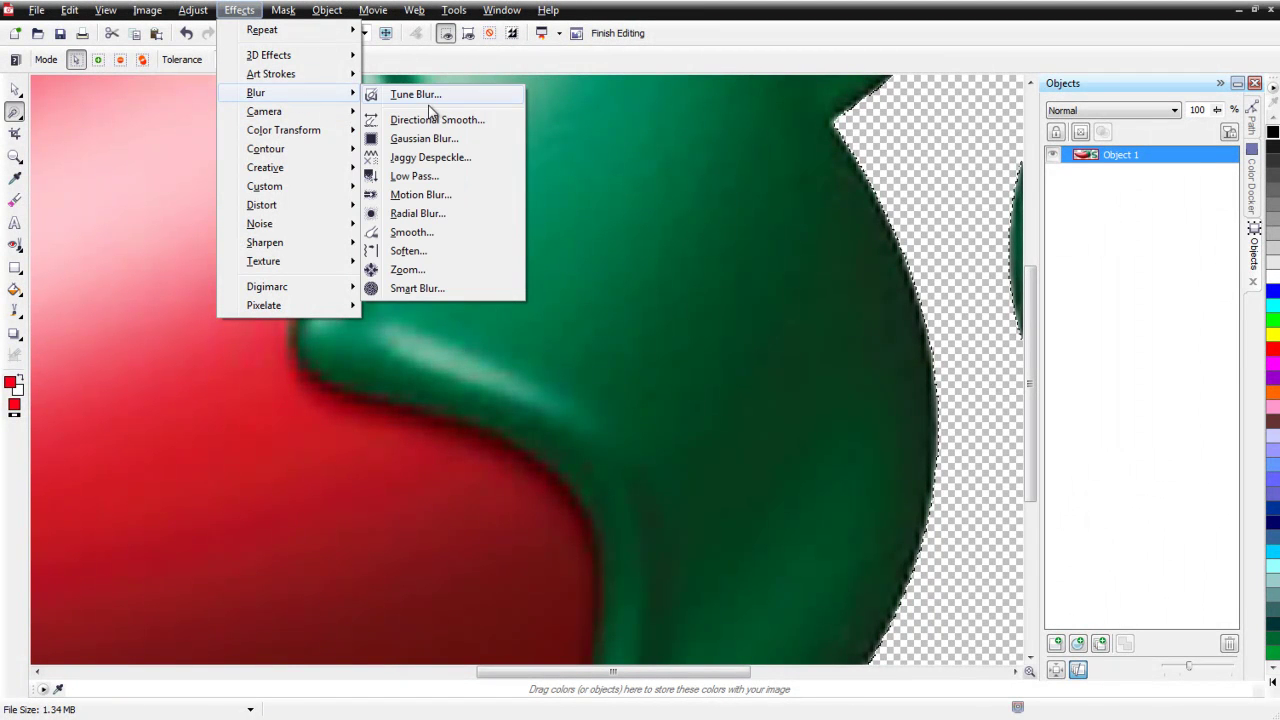
click(449, 289)
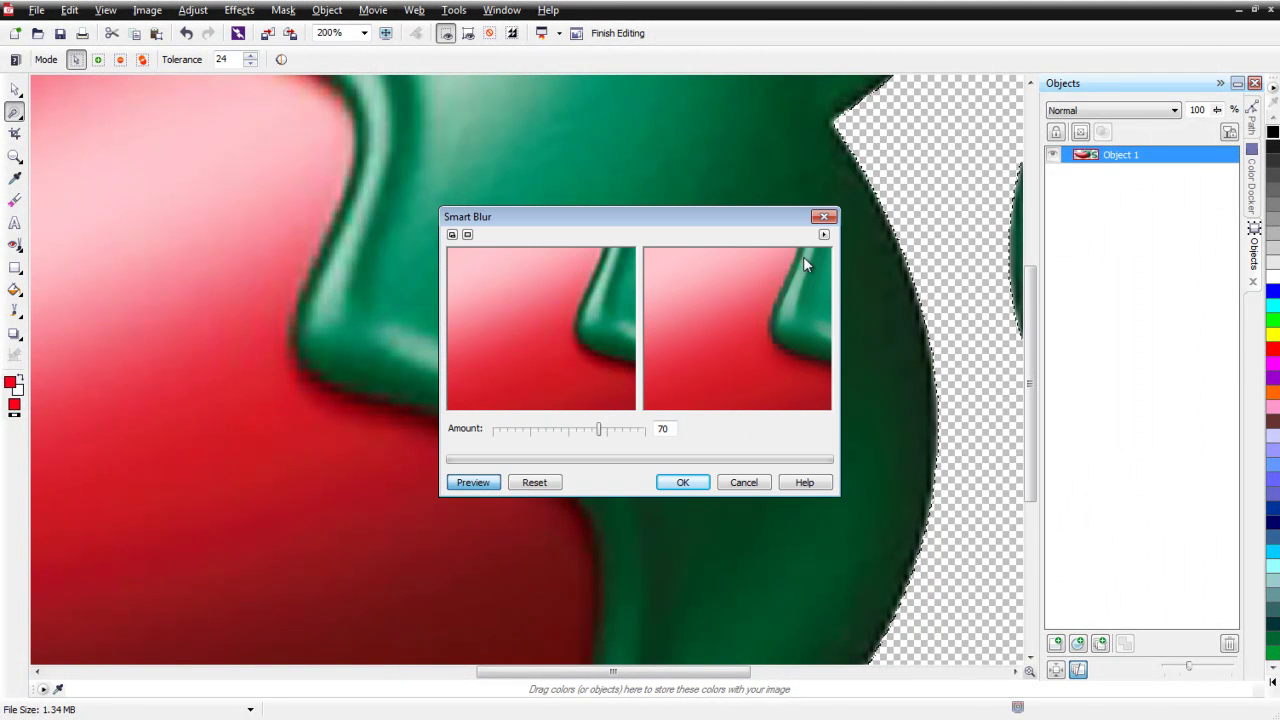
click(683, 482)
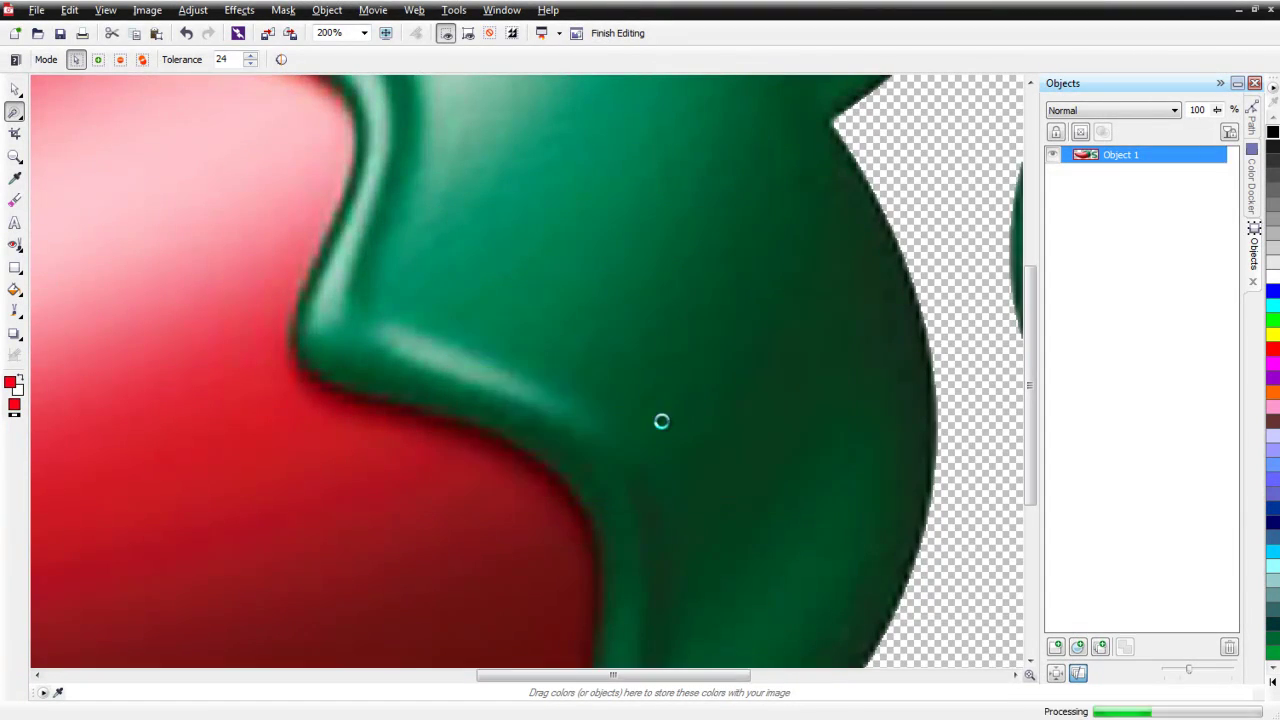
scroll(615, 420, down, 2)
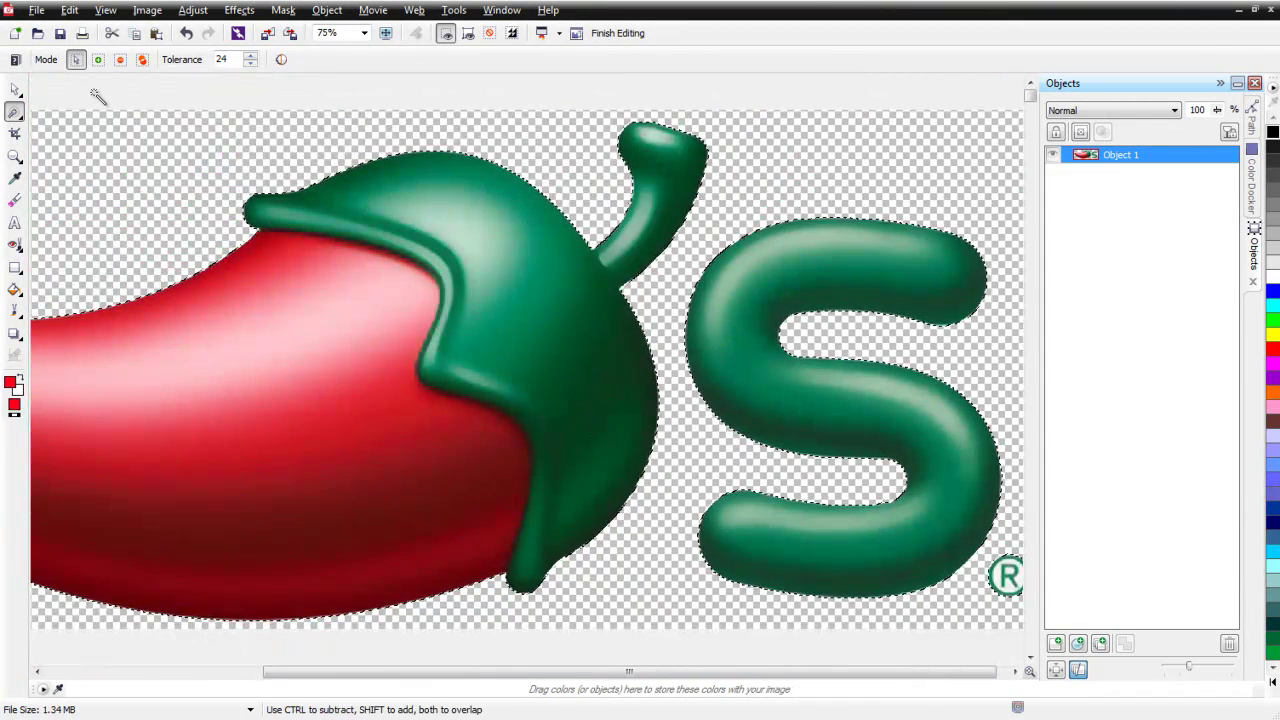
Save the edited bitmap back to the CorelDRAW document and move it to about X 6.55", Y 8.78" on Page 2
click(60, 34)
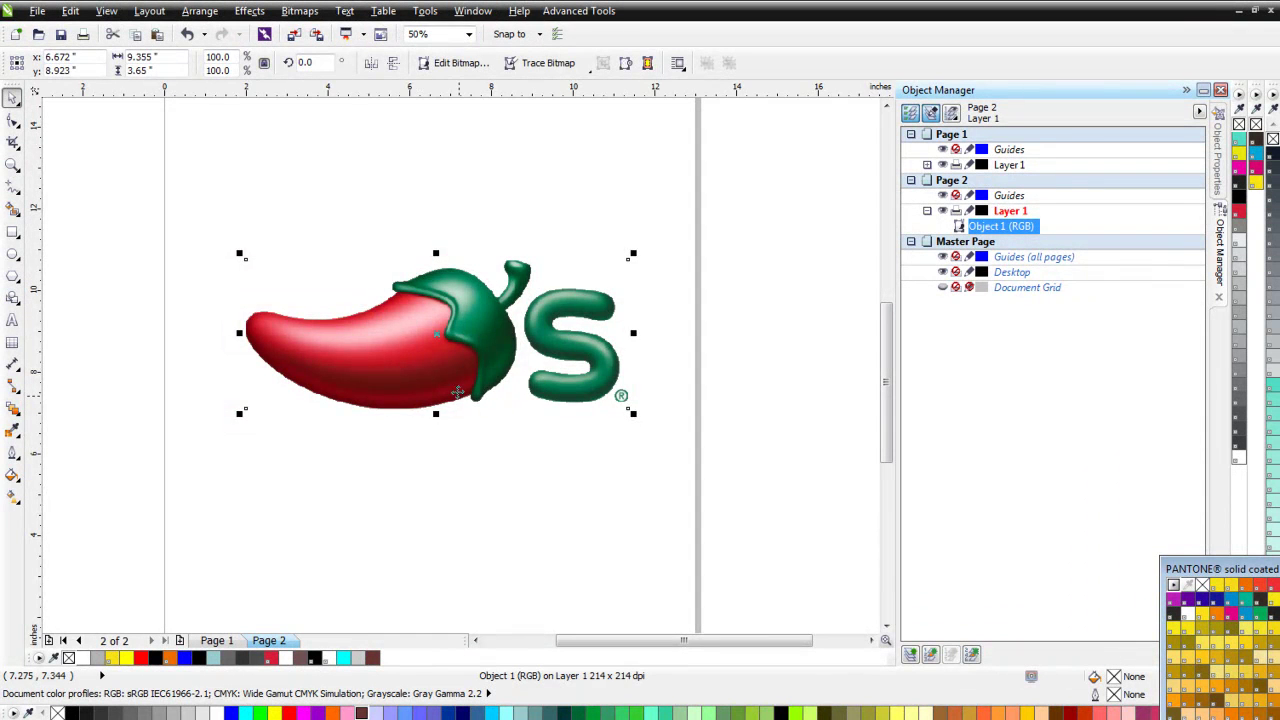
mouse_move(457, 393)
mouse_down()
mouse_move(577, 431)
mouse_move(640, 430)
mouse_move(448, 408)
mouse_move(437, 382)
mouse_up()
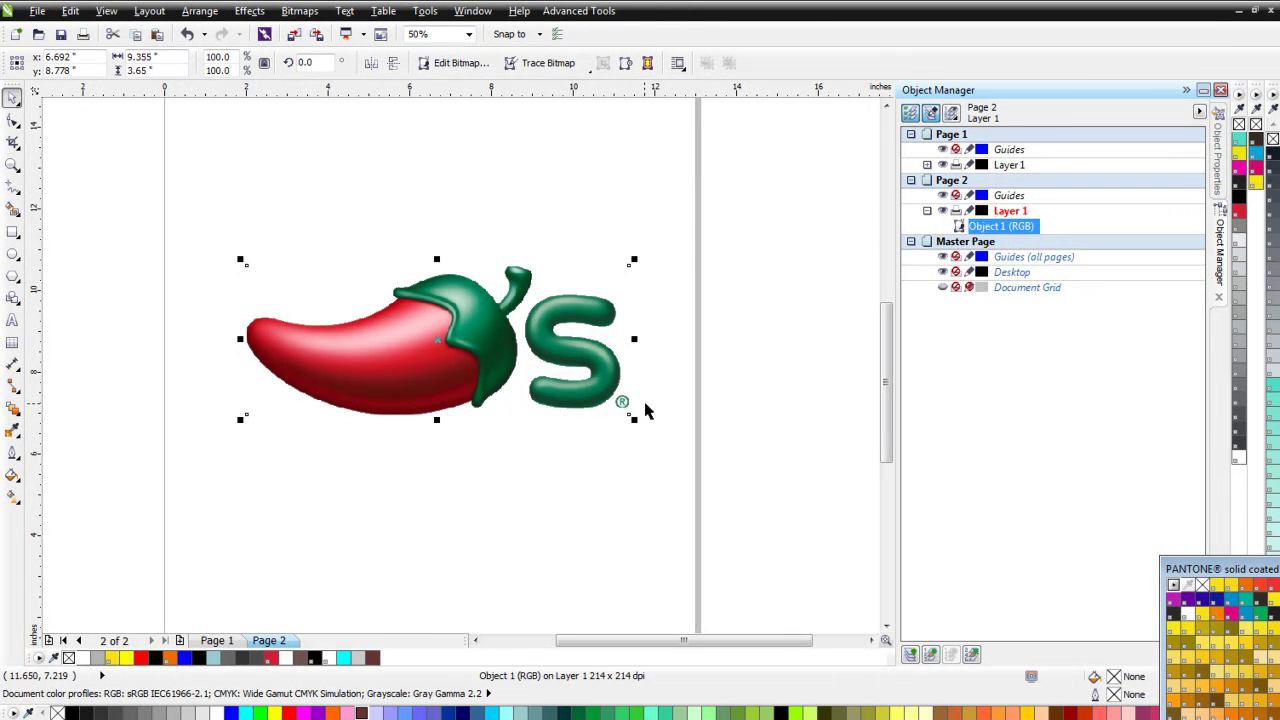
drag(385, 378, 379, 378)
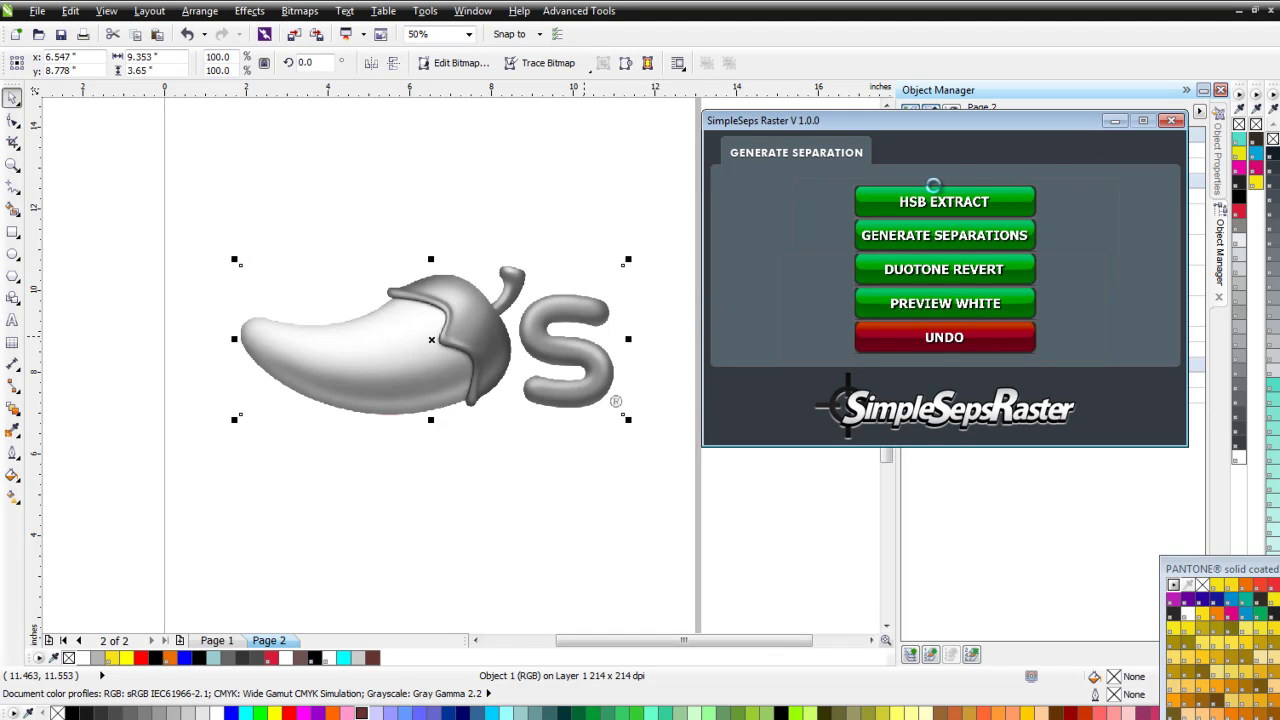
Minimize the SimpleSeps Raster window and turn on Simulate Overprints to preview the extracted HSB layers in full colour
click(1115, 120)
click(106, 11)
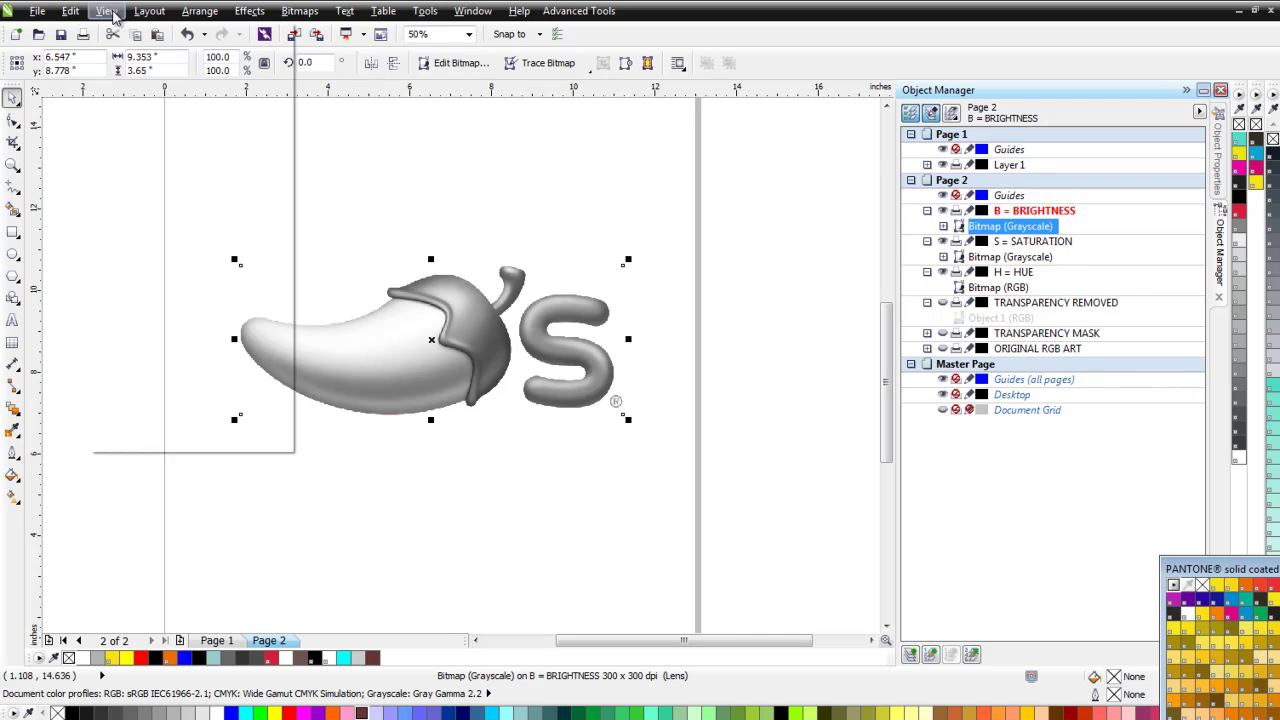
click(143, 154)
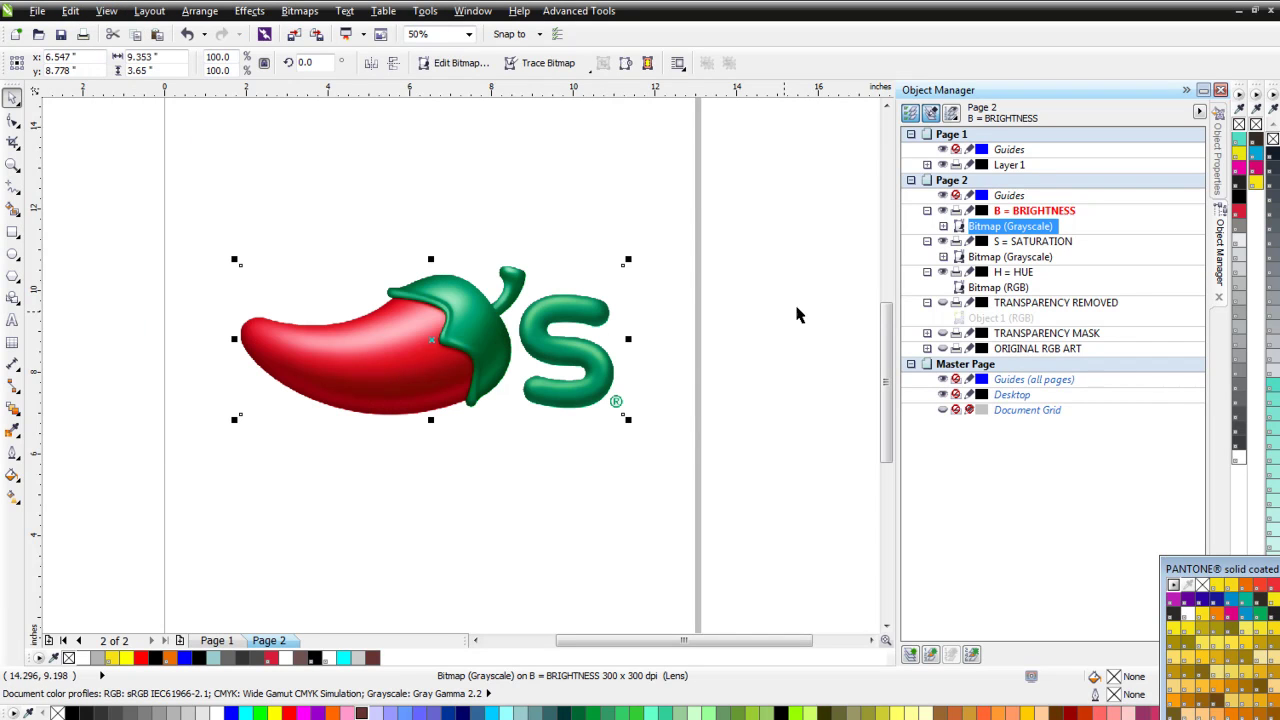
Compare the logo with the B = BRIGHTNESS and S = SATURATION layers hidden and shown
click(944, 224)
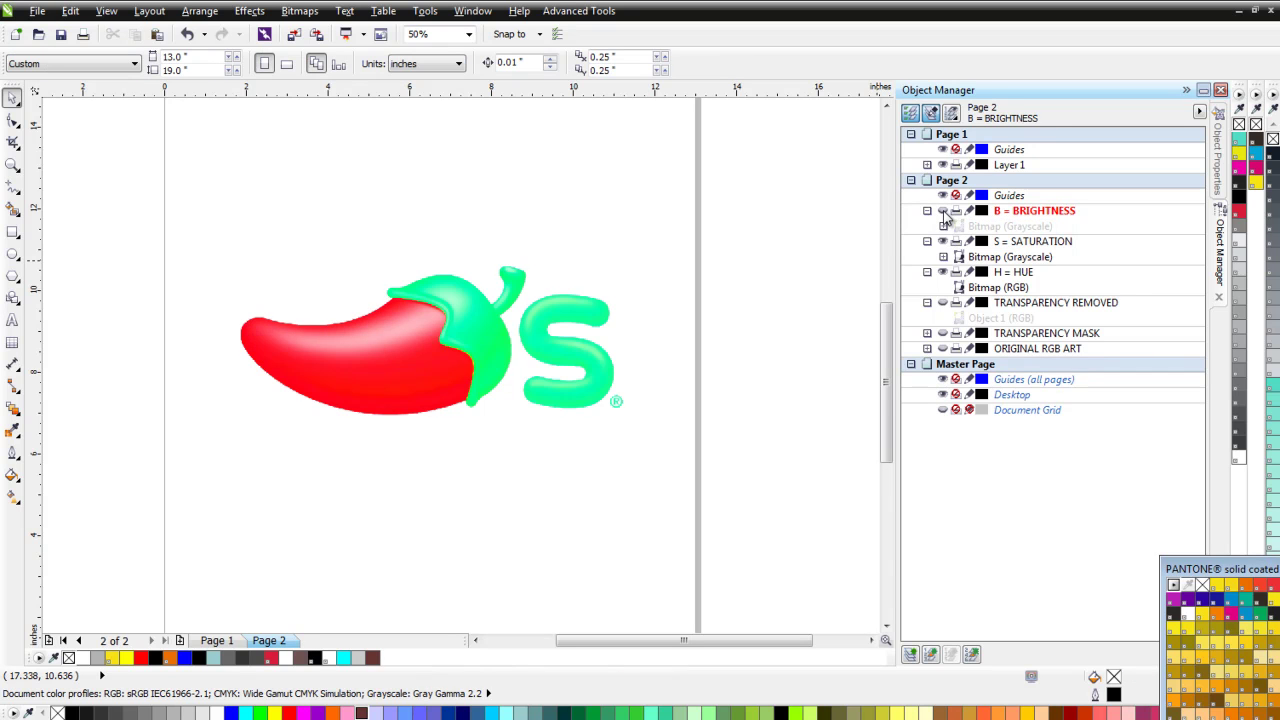
click(945, 254)
click(942, 211)
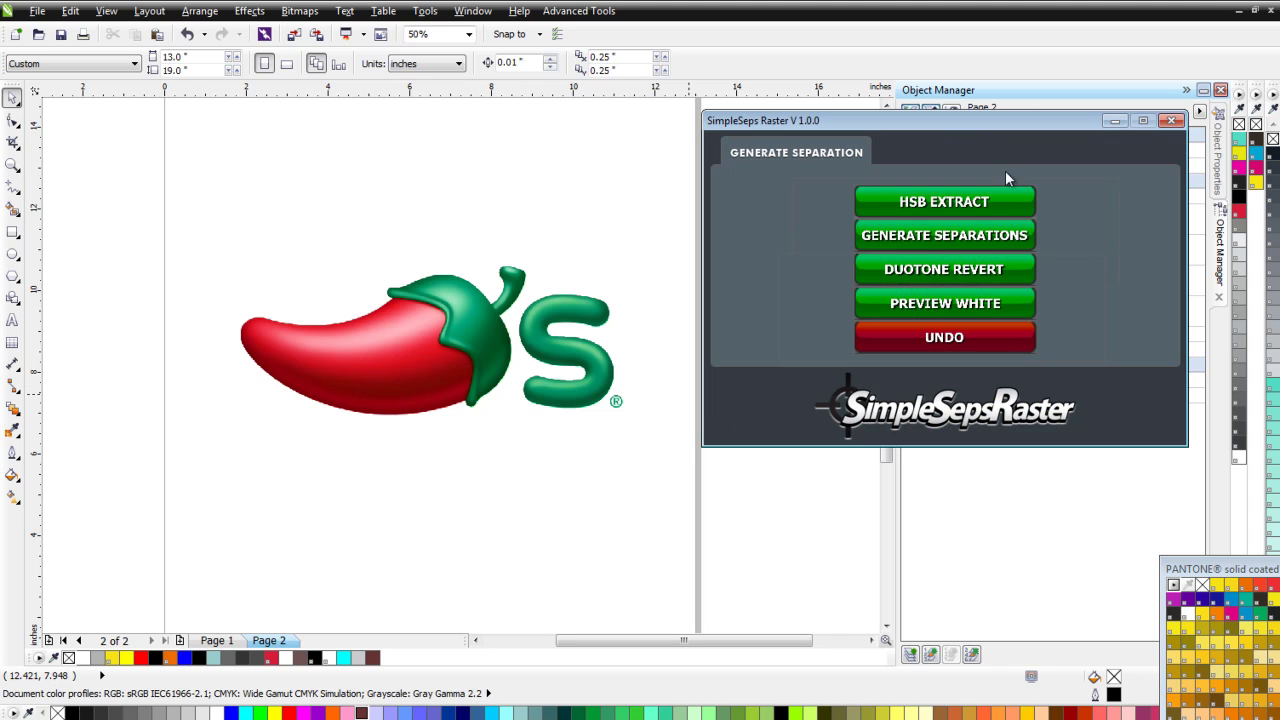
Generate the chili logo's separations with SimpleSeps Raster and turn on Simulate Overprints to inspect the pepper and S edges
click(957, 236)
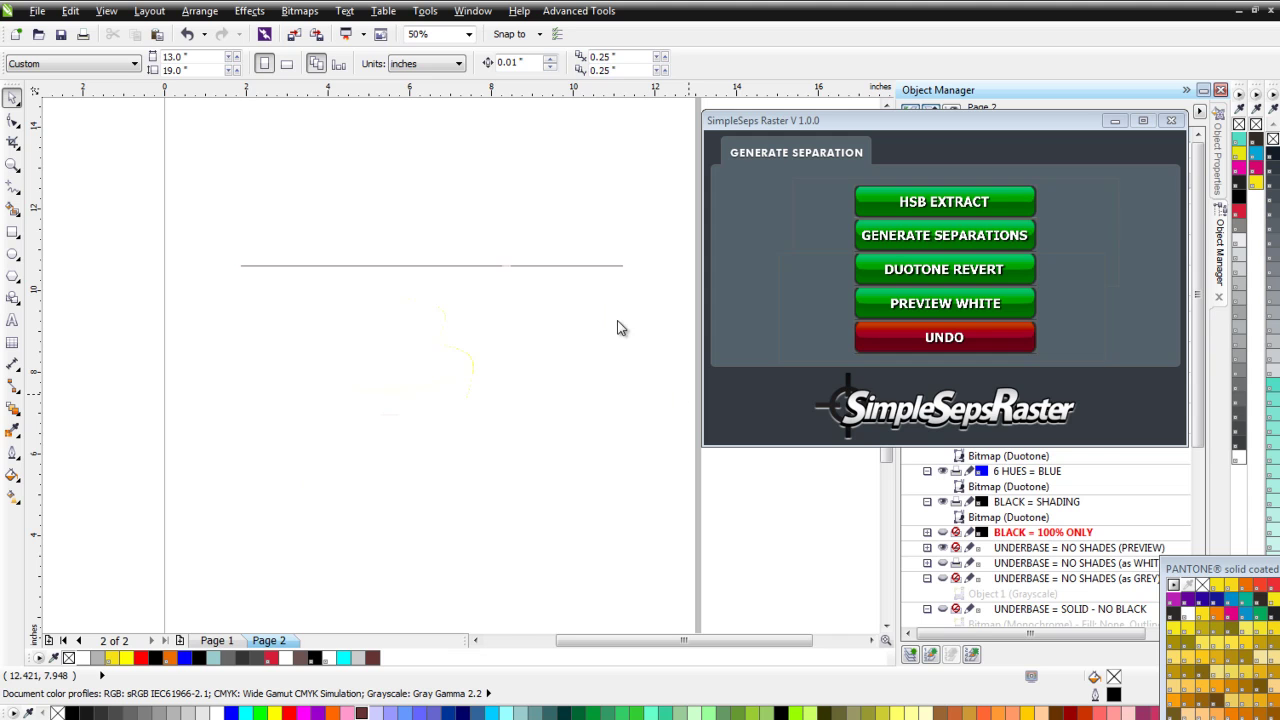
click(108, 14)
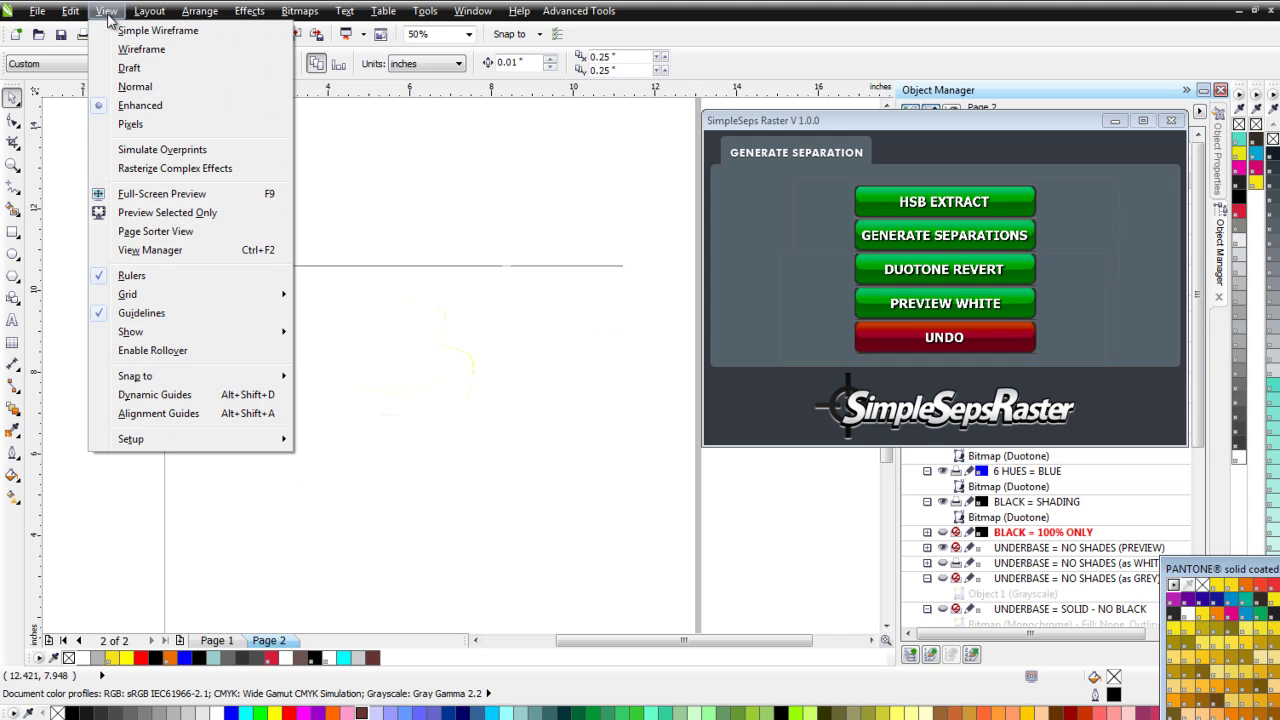
click(140, 149)
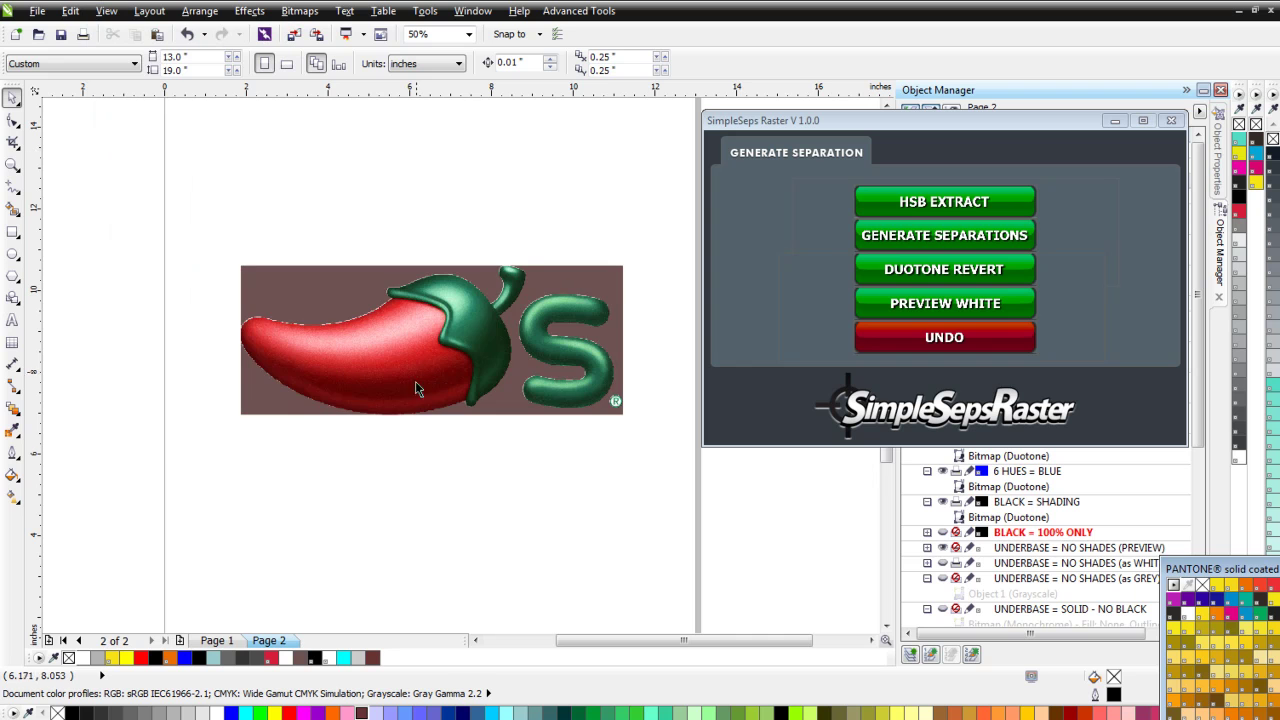
scroll(420, 345, up, 2)
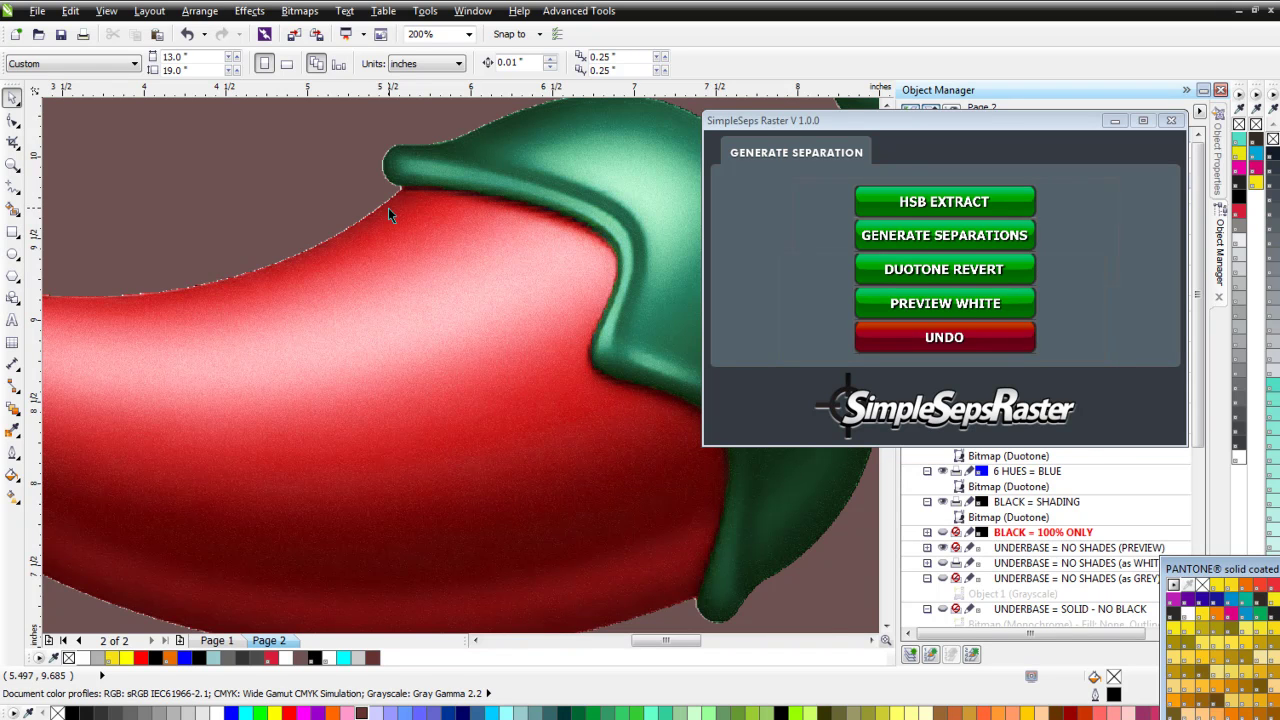
scroll(527, 300, down, 1)
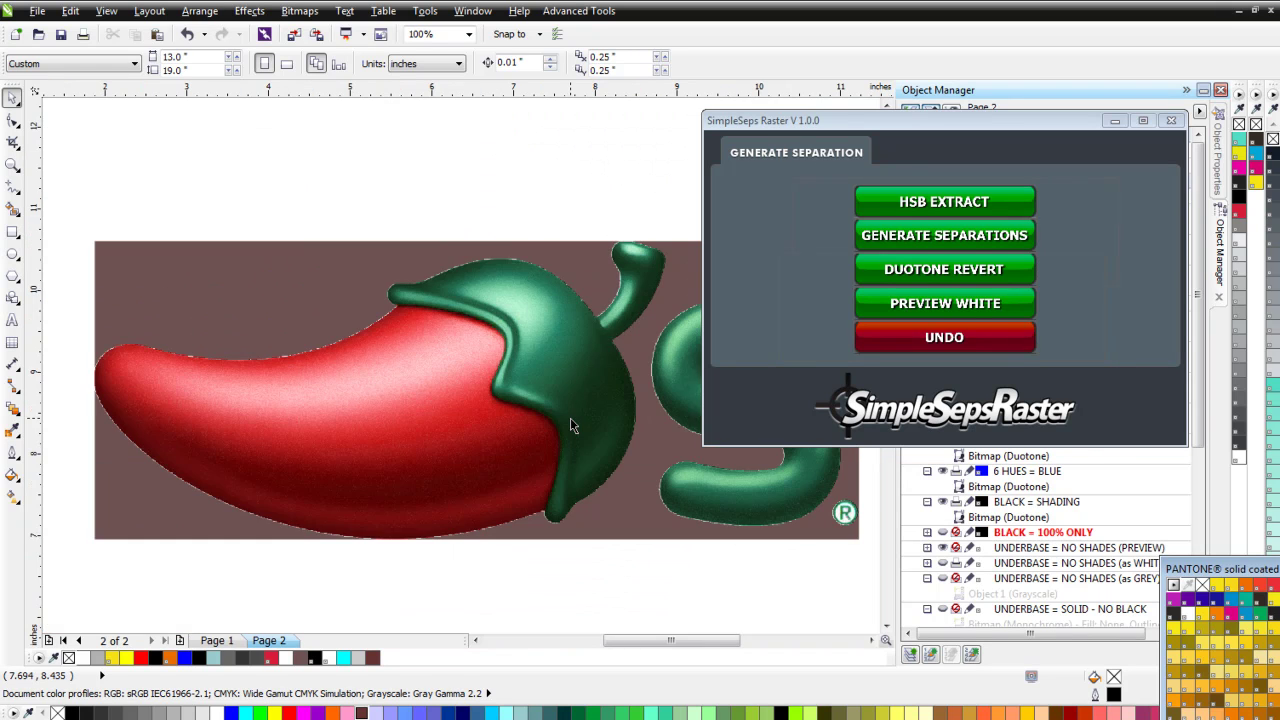
scroll(597, 429, down, 1)
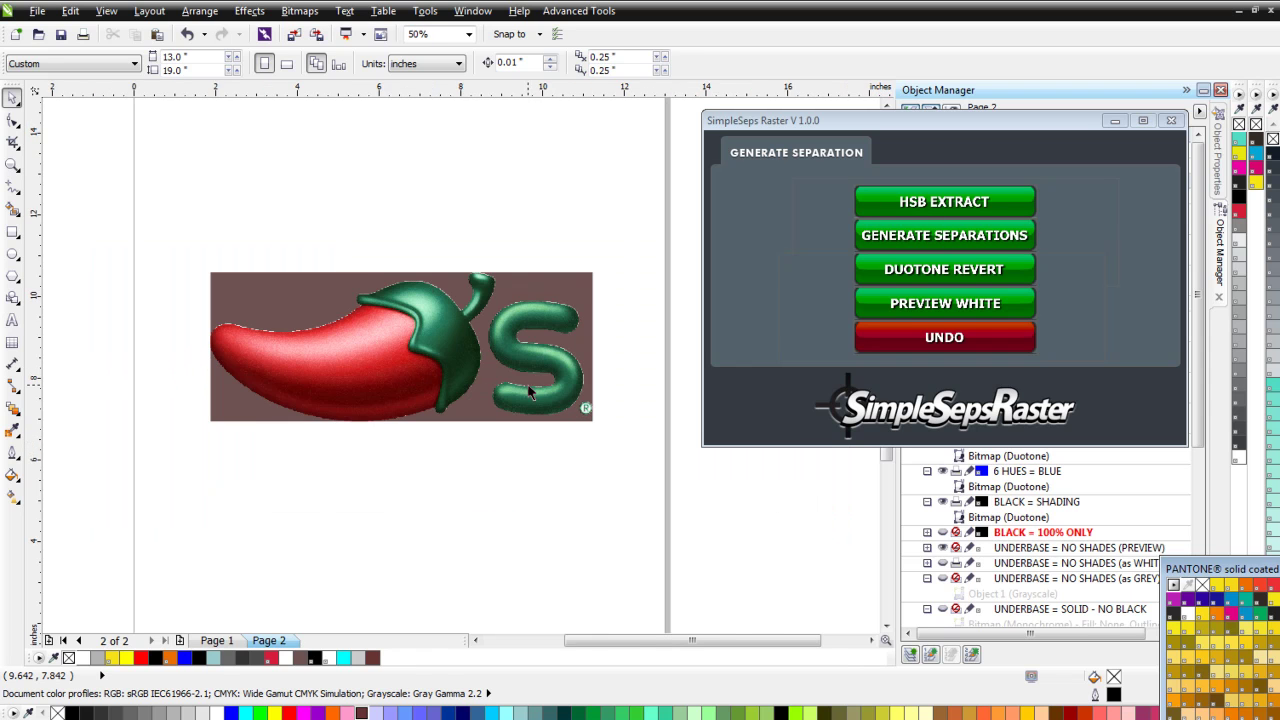
scroll(593, 403, up, 1)
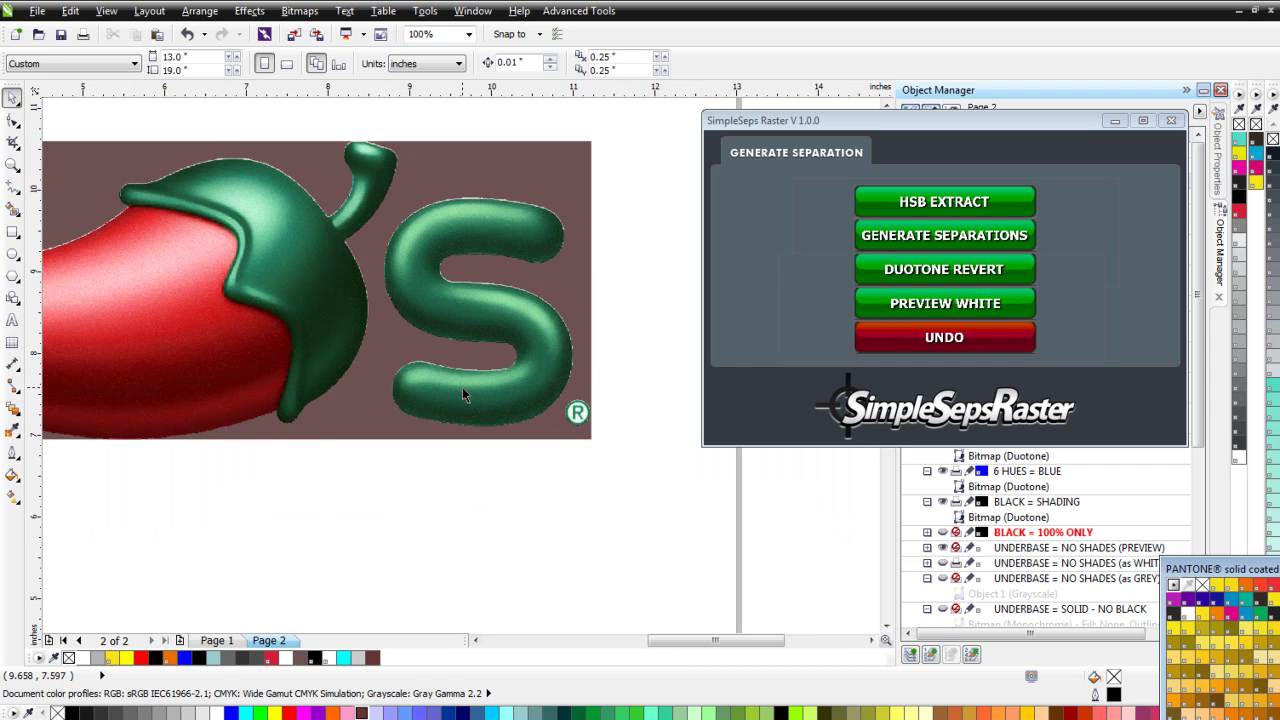